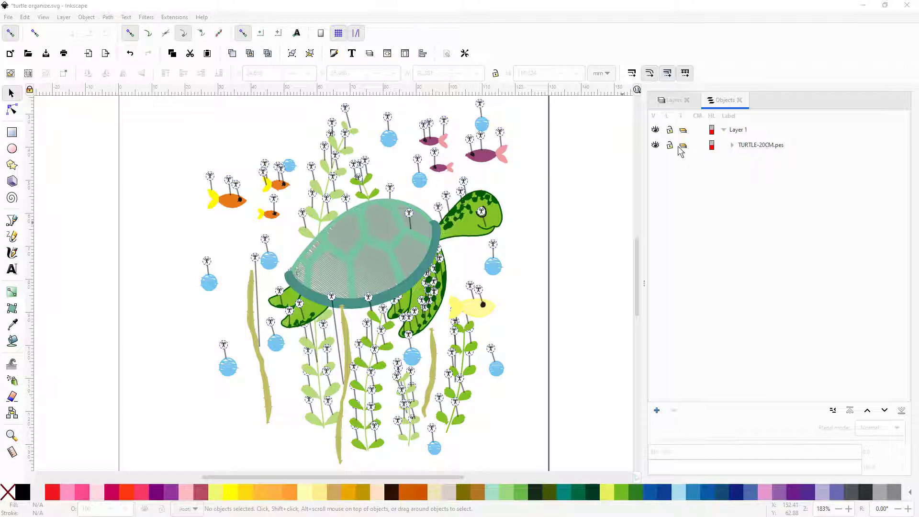
# Step: Enter the nested groups Layer 1, TURTLE-20CM.pes and color block 9, and select the blue bubble just below the turtle's head
pyautogui.click(733, 145)
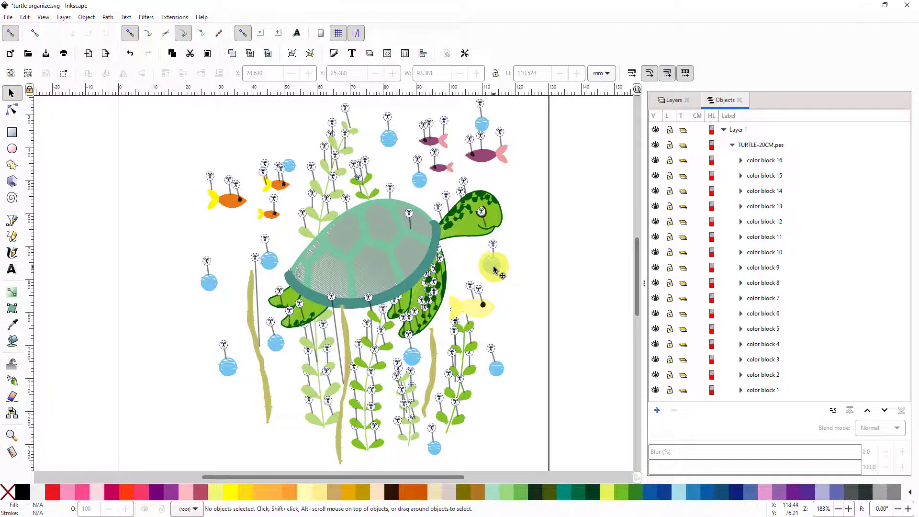
pyautogui.click(494, 270)
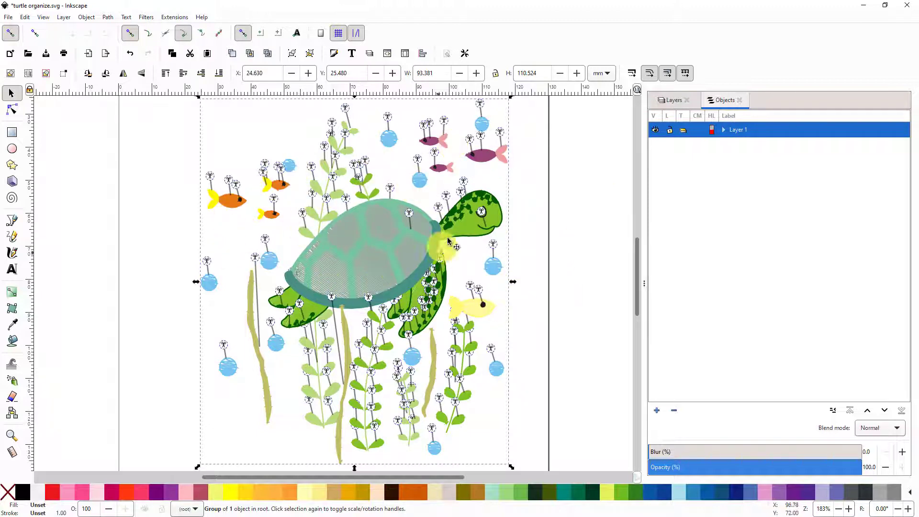
pyautogui.click(493, 268)
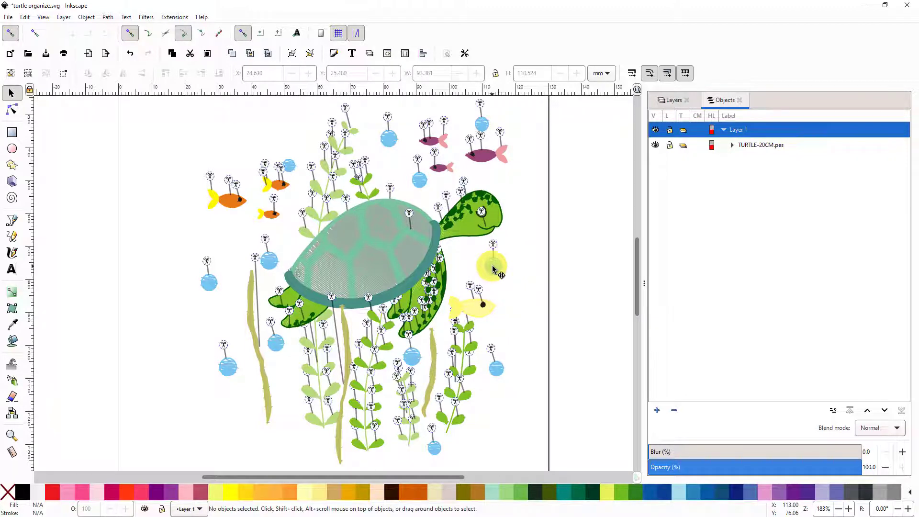
pyautogui.click(492, 270)
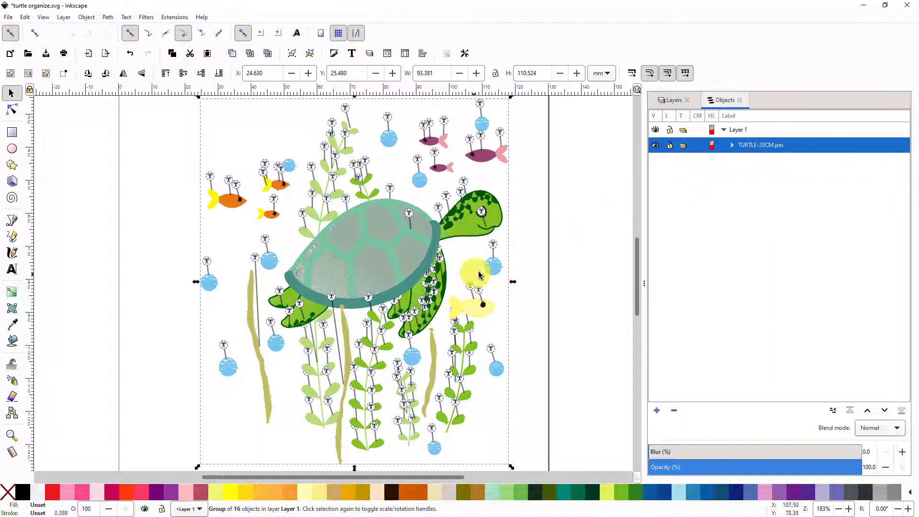
pyautogui.doubleClick(492, 268)
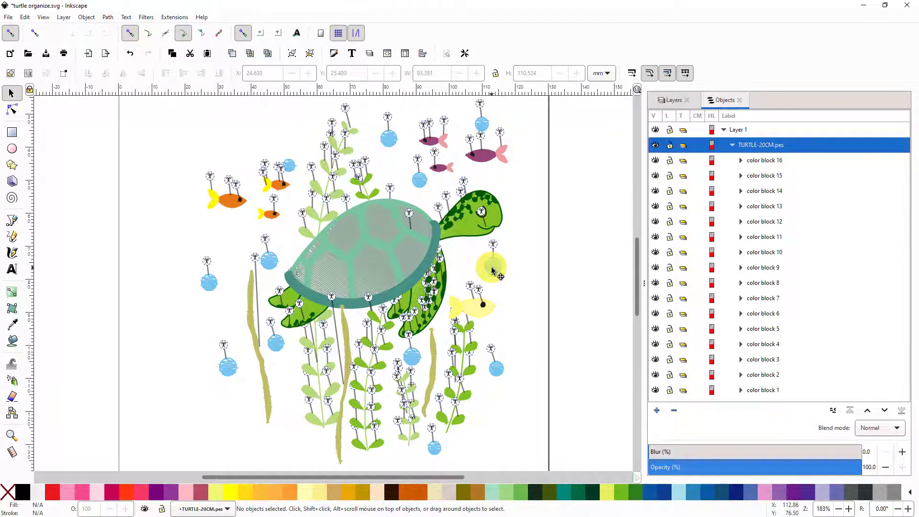
pyautogui.click(493, 270)
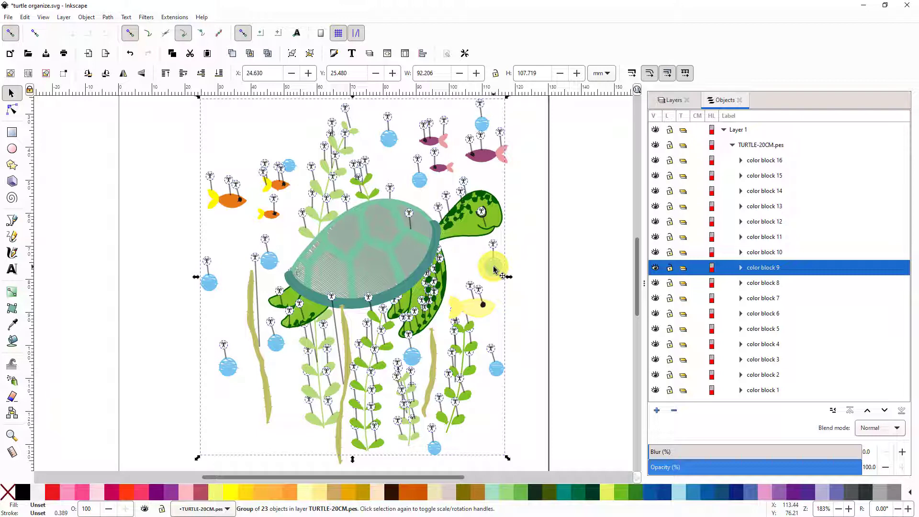
pyautogui.doubleClick(495, 270)
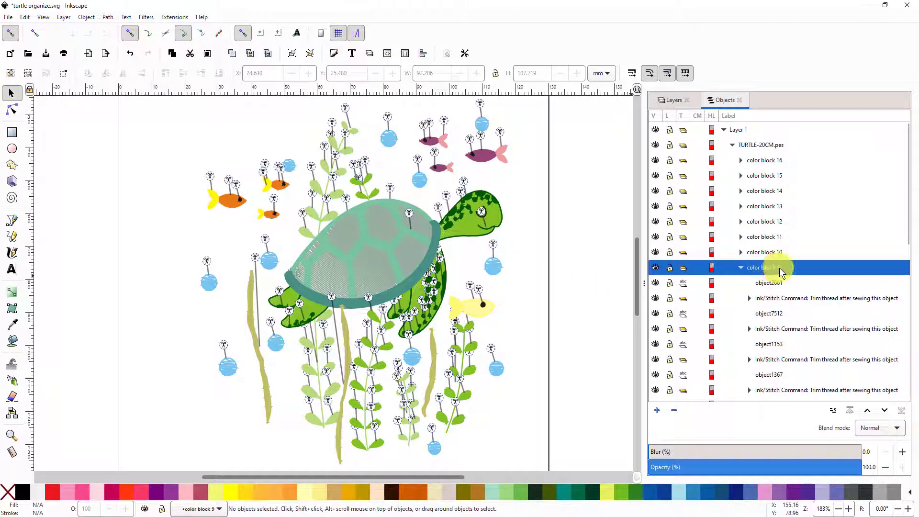
pyautogui.click(495, 269)
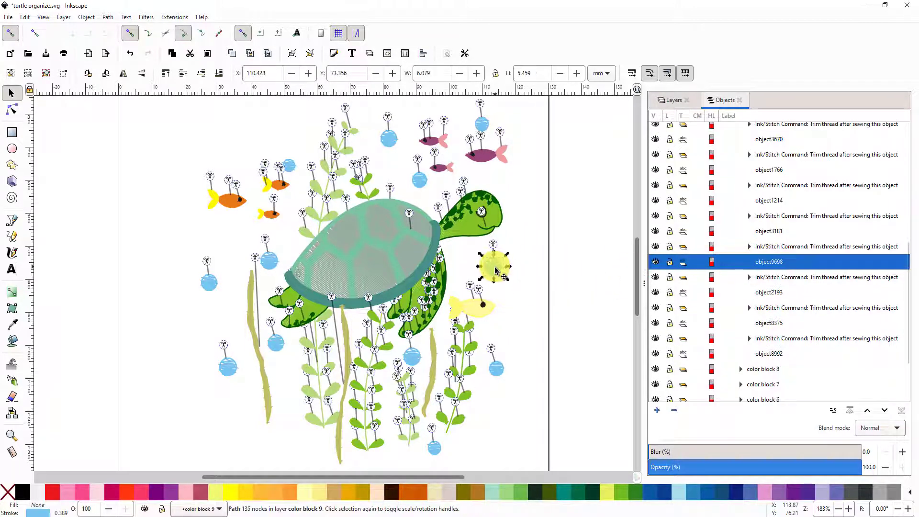
# Step: Try moving the selected blue bubble away from the turtle with snapping enabled
pyautogui.click(515, 268)
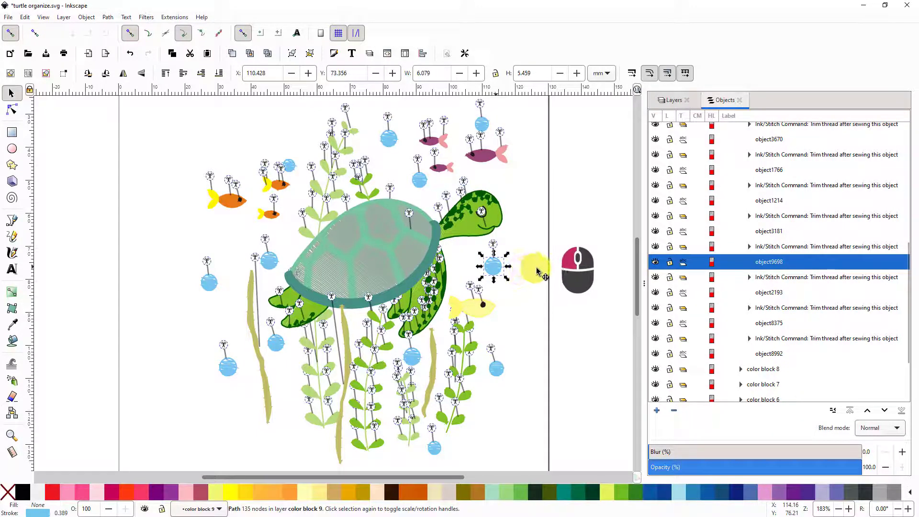
pyautogui.moveTo(493, 267); pyautogui.dragTo(532, 267)
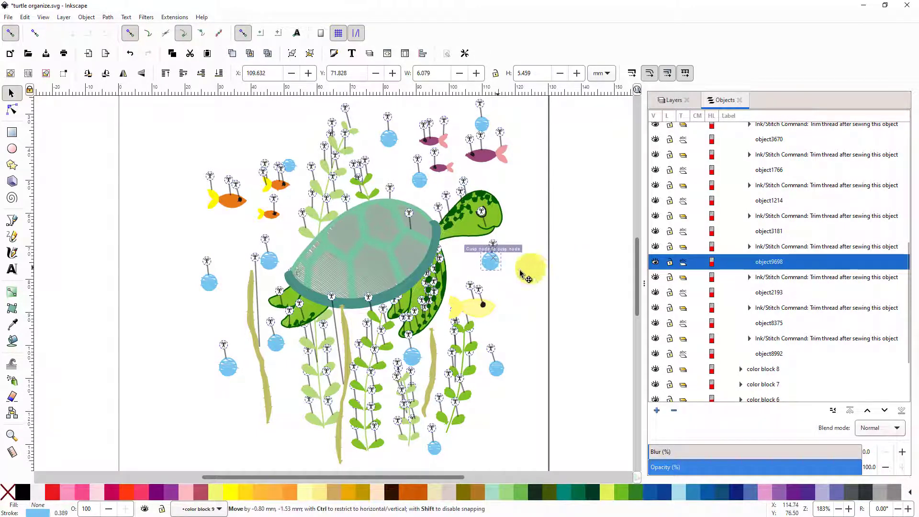
pyautogui.click(531, 264)
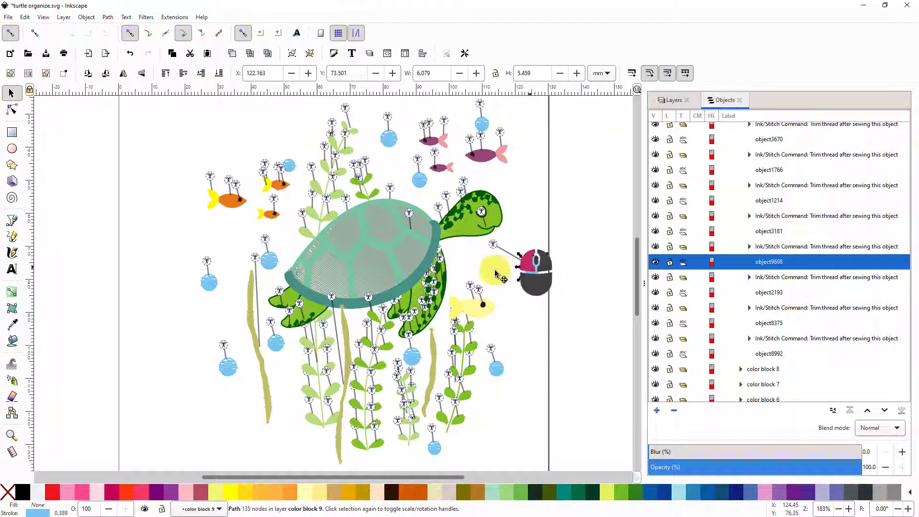
pyautogui.moveTo(498, 280); pyautogui.dragTo(477, 239)
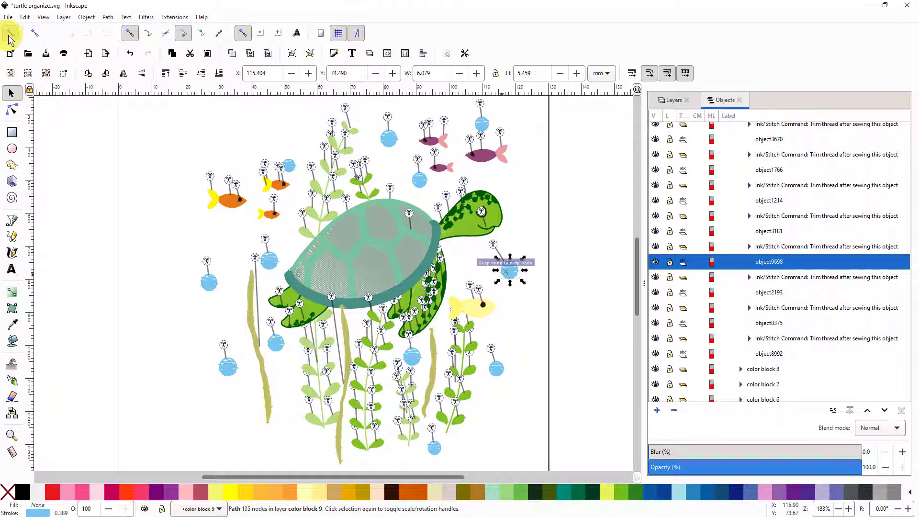
# Step: Turn off snapping and move the two blue bubbles beside the yellow fish to about X 118.9, Y 69.0 mm and X 116.0, Y 96.4 mm
pyautogui.click(10, 33)
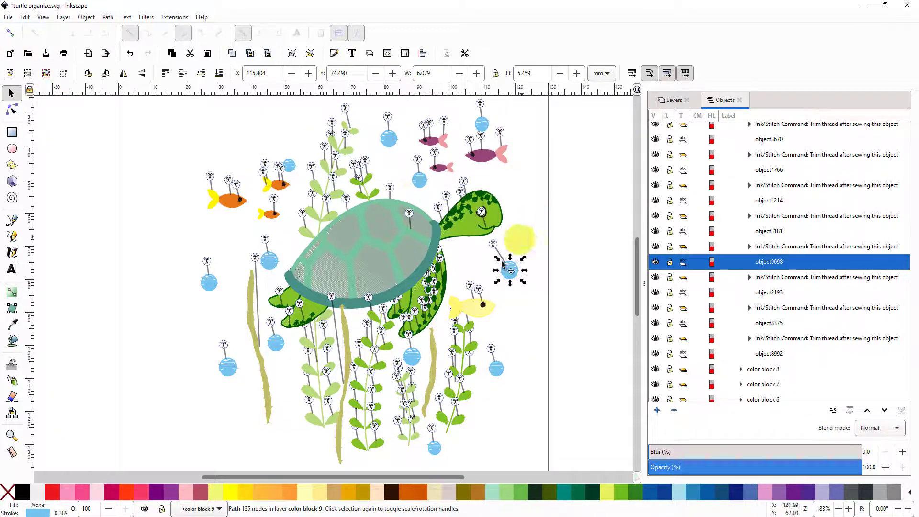
pyautogui.click(524, 261)
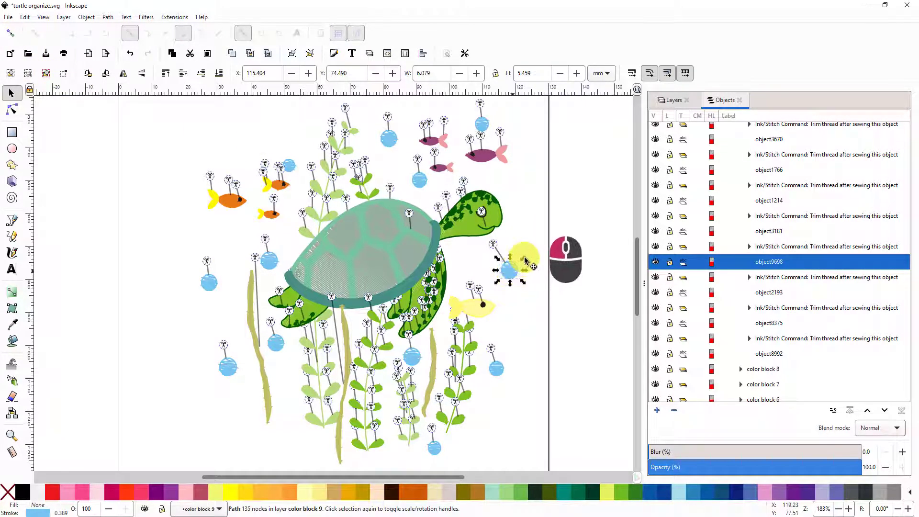
pyautogui.moveTo(524, 260); pyautogui.dragTo(535, 241)
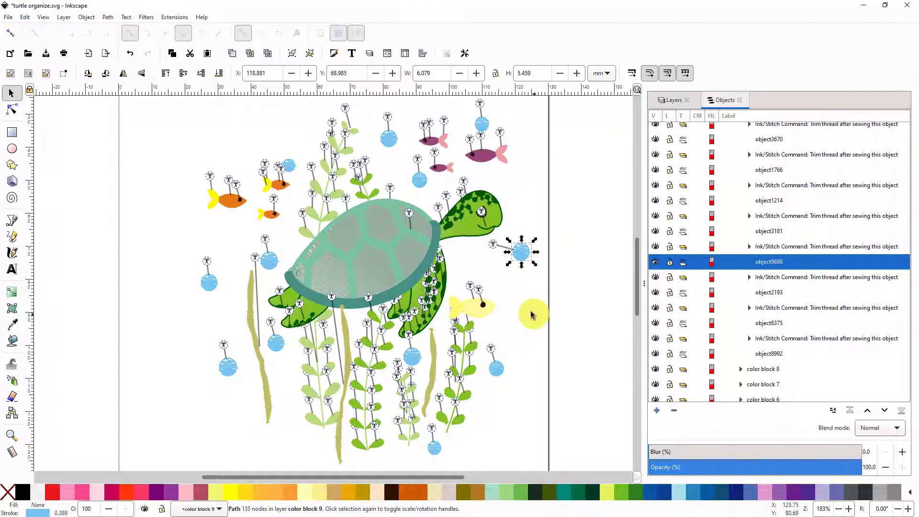
pyautogui.click(497, 370)
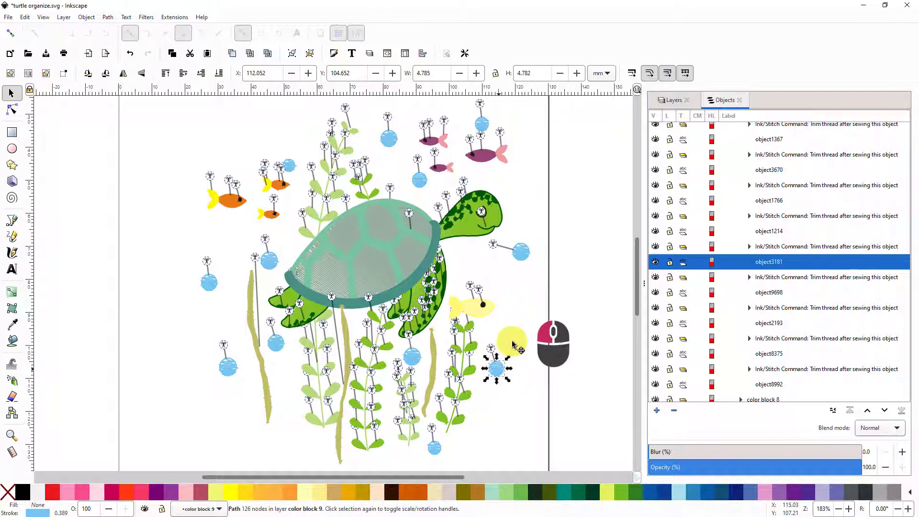
pyautogui.moveTo(498, 301); pyautogui.dragTo(321, 339)
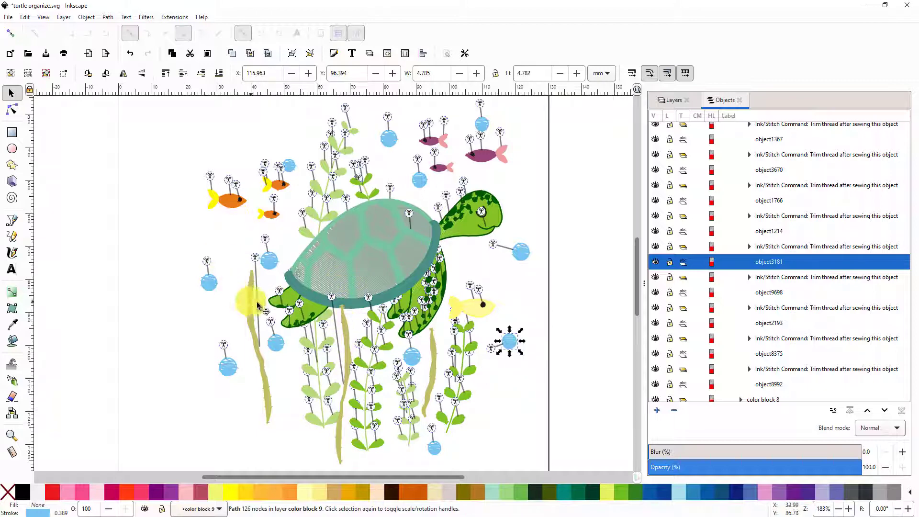
# Step: Enter color block 1, select the lowest leaf of the light green seaweed, and clear the selection
pyautogui.click(314, 425)
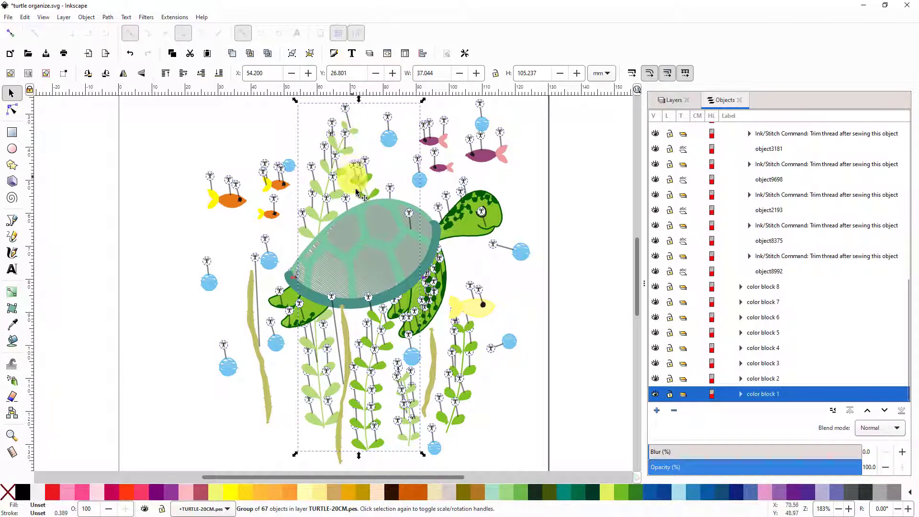
pyautogui.click(314, 422)
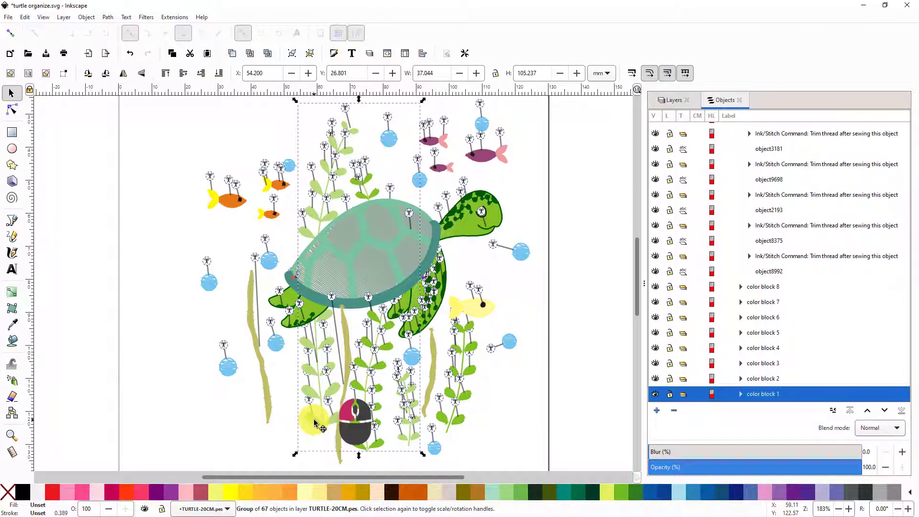
pyautogui.press('Escape')
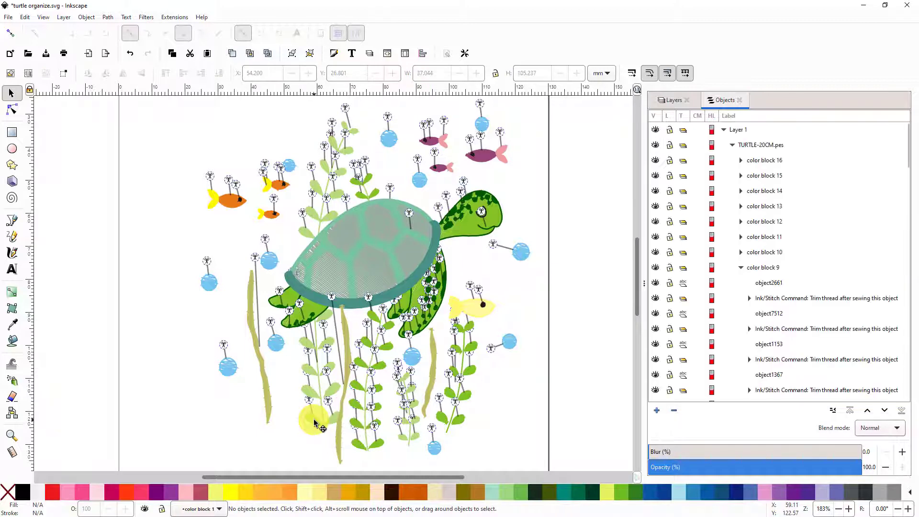
pyautogui.click(314, 423)
pyautogui.click(314, 423)
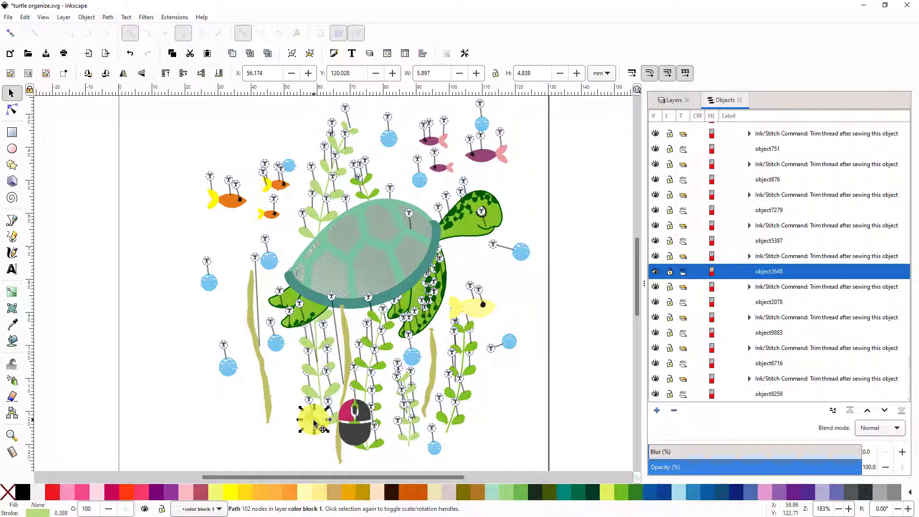
pyautogui.click(315, 422)
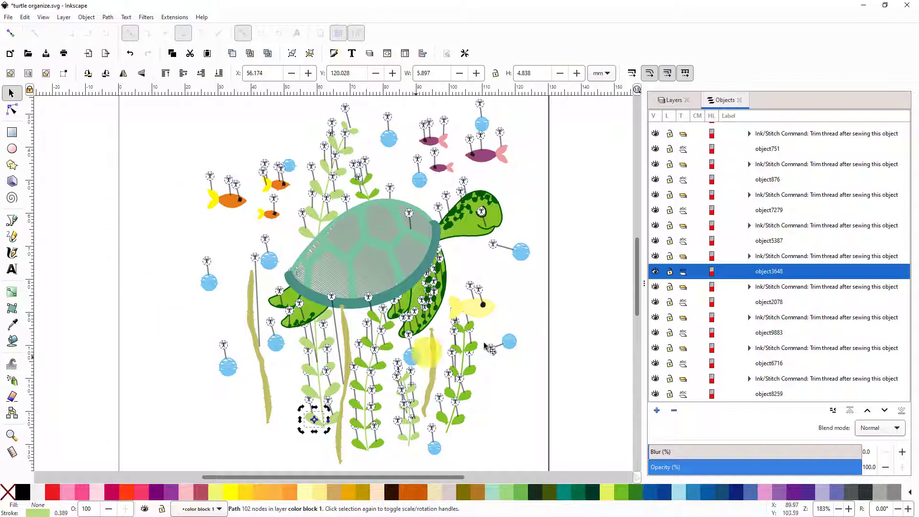
pyautogui.click(559, 322)
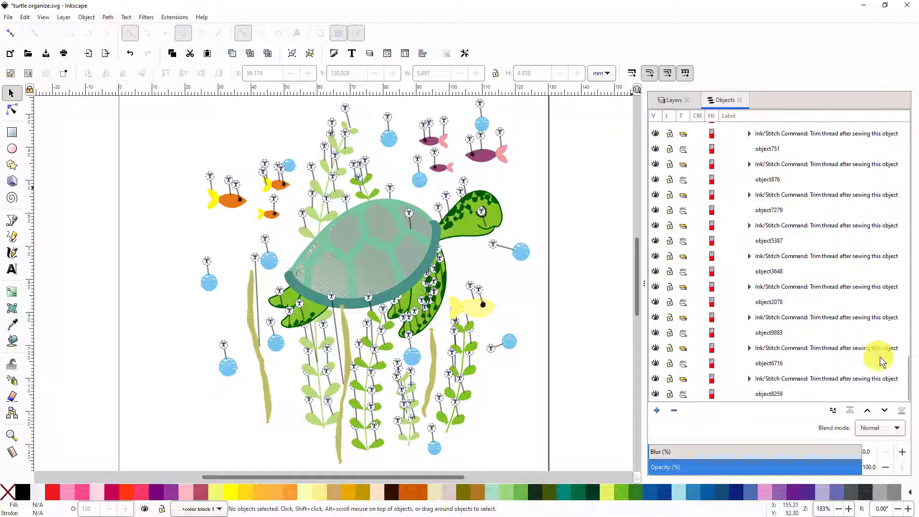
# Step: Collapse and re-expand the TURTLE-20CM.pes group so the object list shows only its color blocks
pyautogui.moveTo(908, 383); pyautogui.dragTo(905, 123)
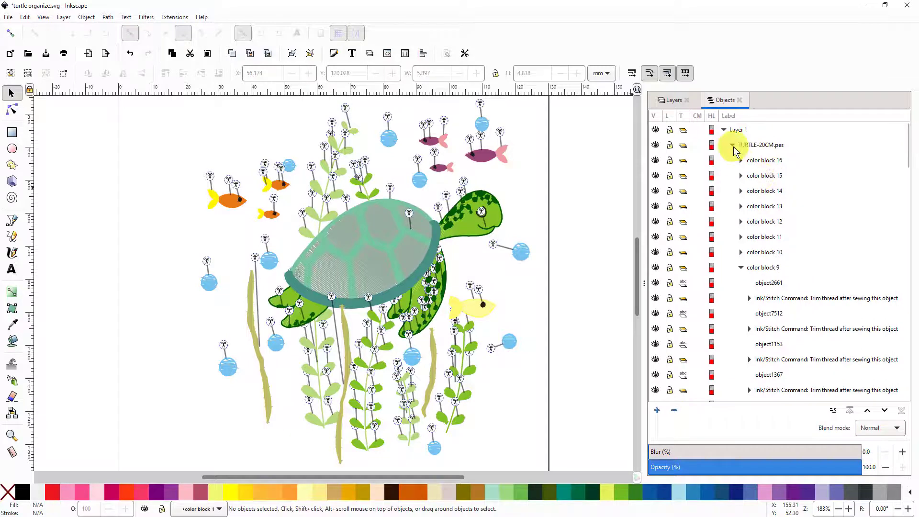
pyautogui.click(733, 146)
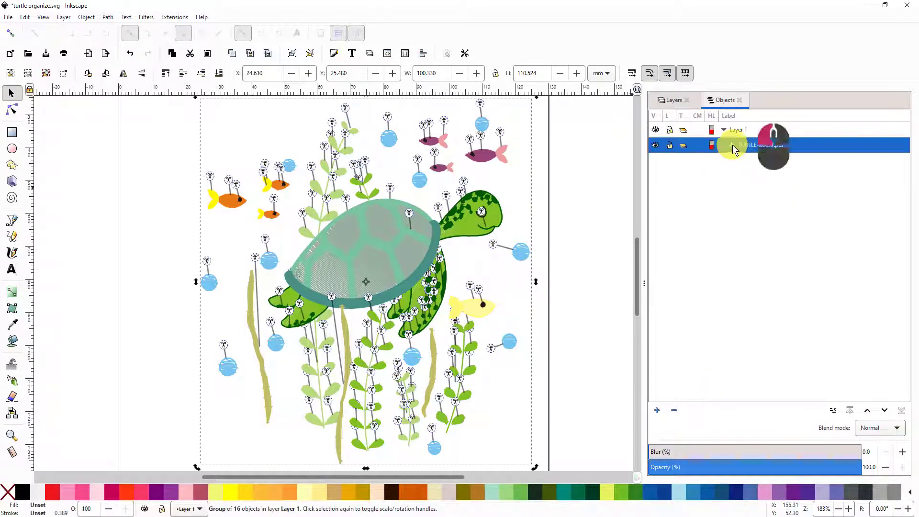
pyautogui.click(733, 146)
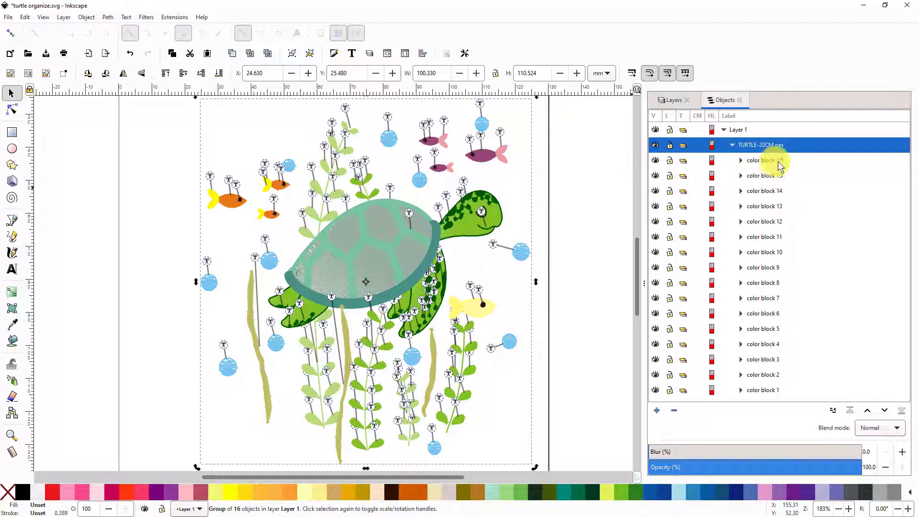
# Step: Hide and show color block 16, and do the same with color block 15, to identify the artwork in each
pyautogui.click(655, 162)
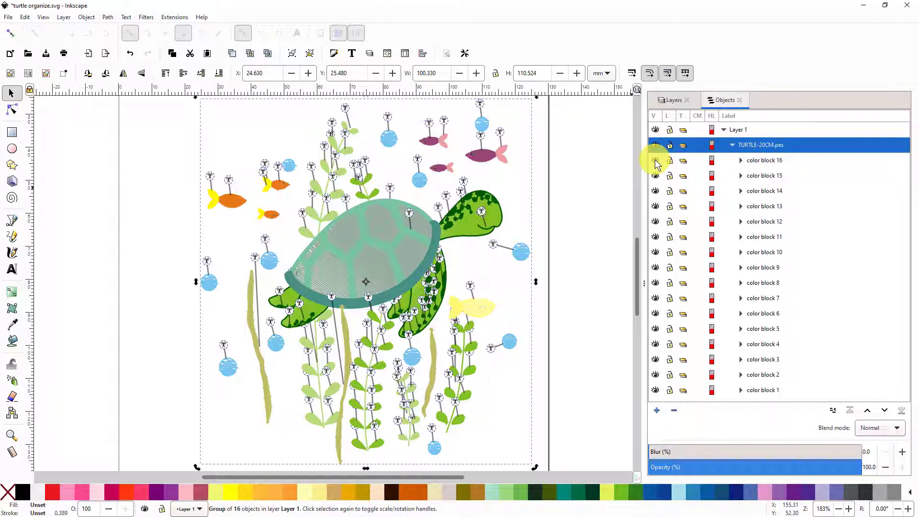
pyautogui.click(655, 161)
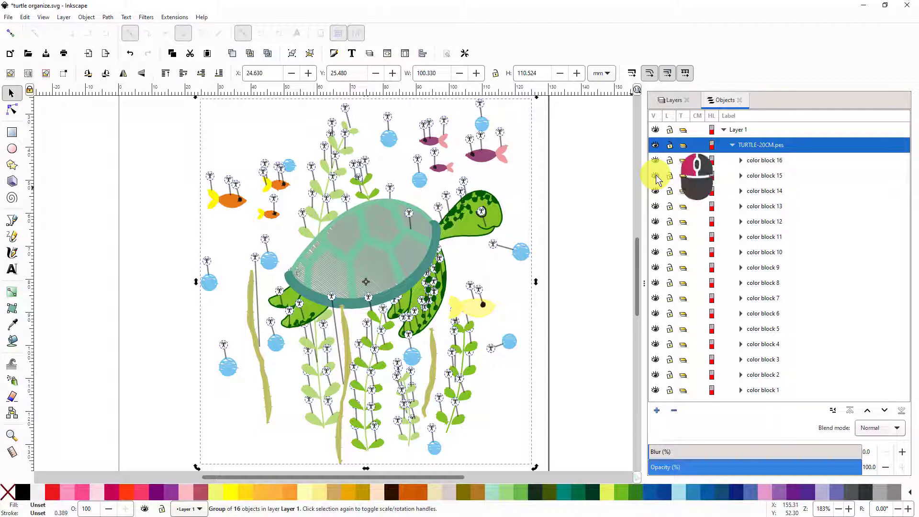
pyautogui.click(655, 177)
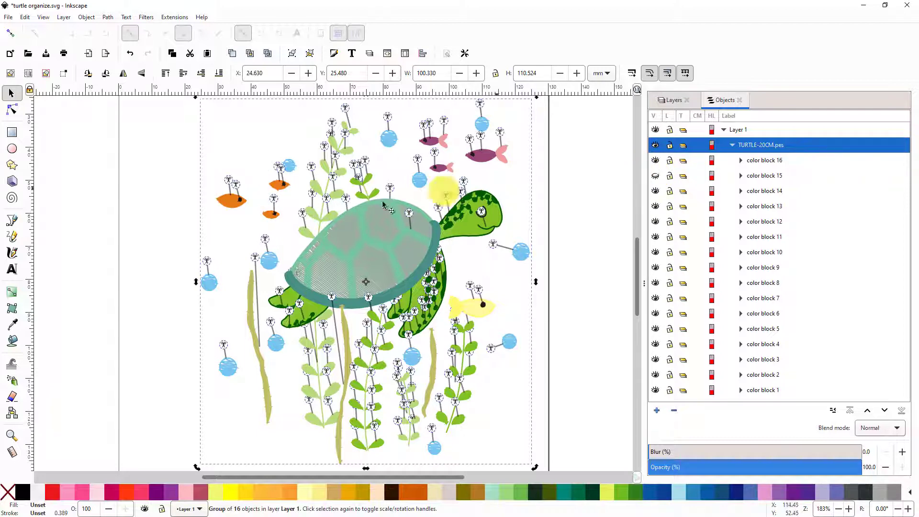
pyautogui.click(656, 177)
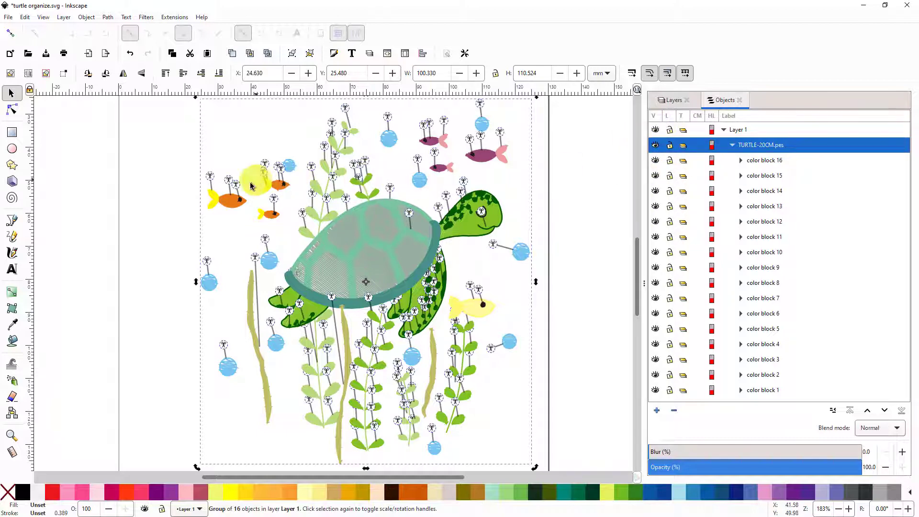
# Step: Lock color block 16 and select it in the object list
pyautogui.click(669, 161)
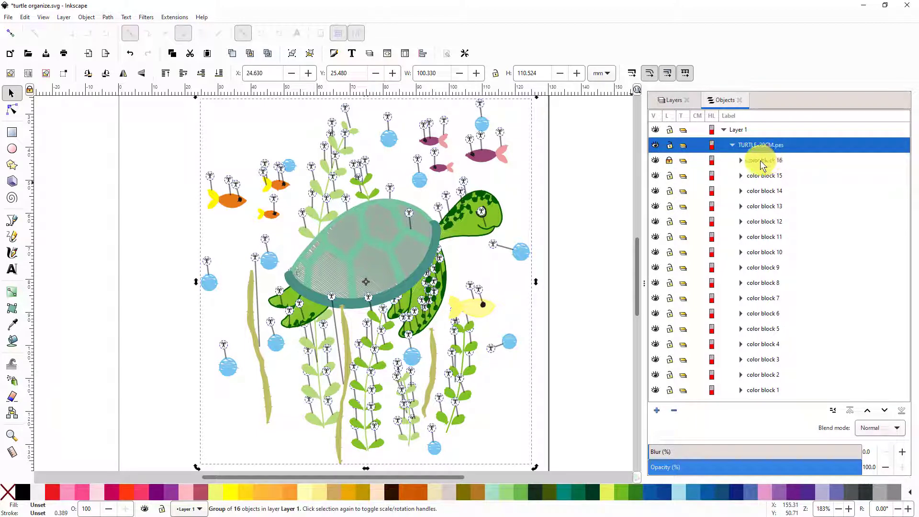
pyautogui.click(670, 162)
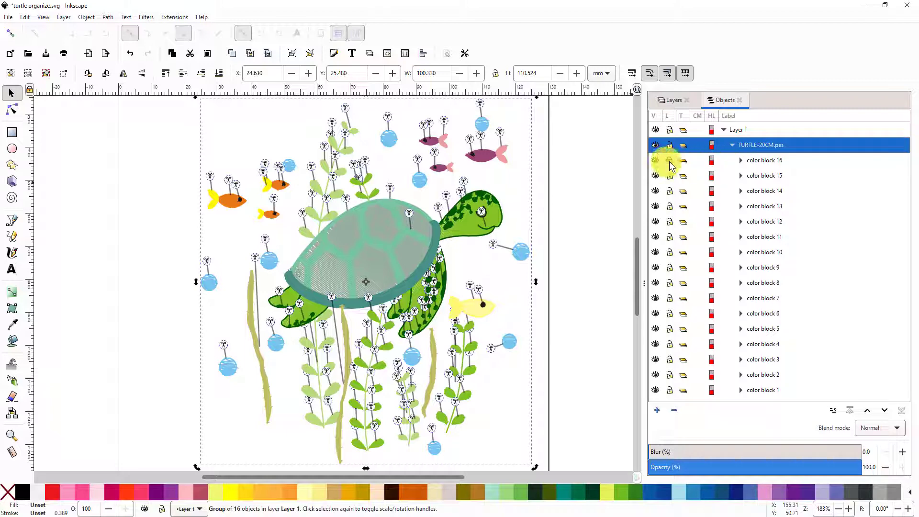
pyautogui.click(669, 161)
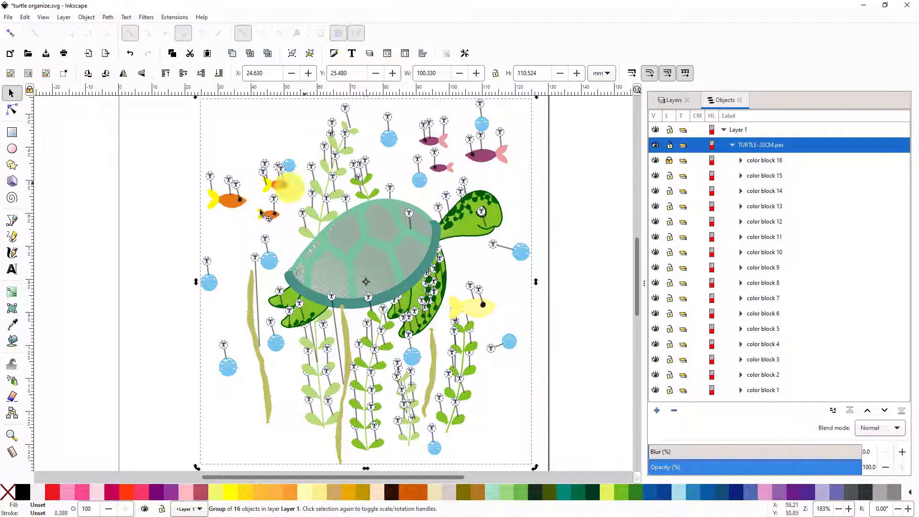
pyautogui.click(763, 164)
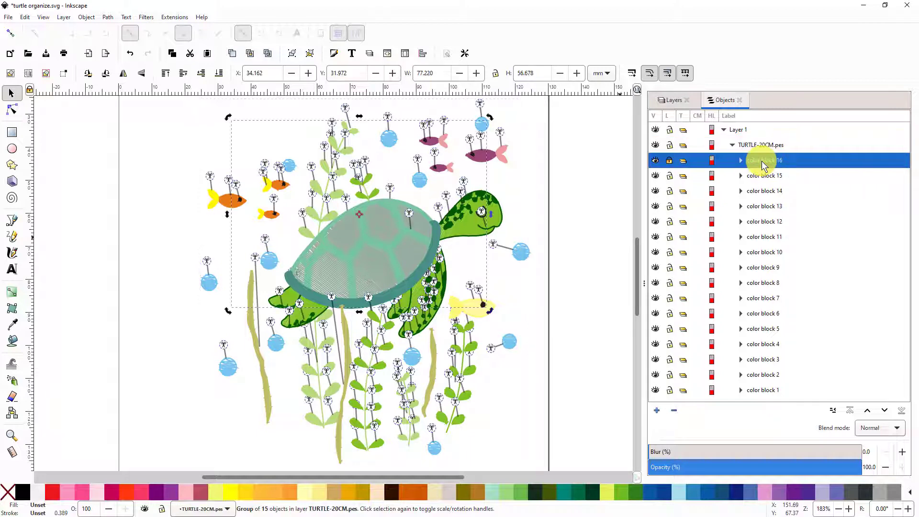
pyautogui.click(479, 160)
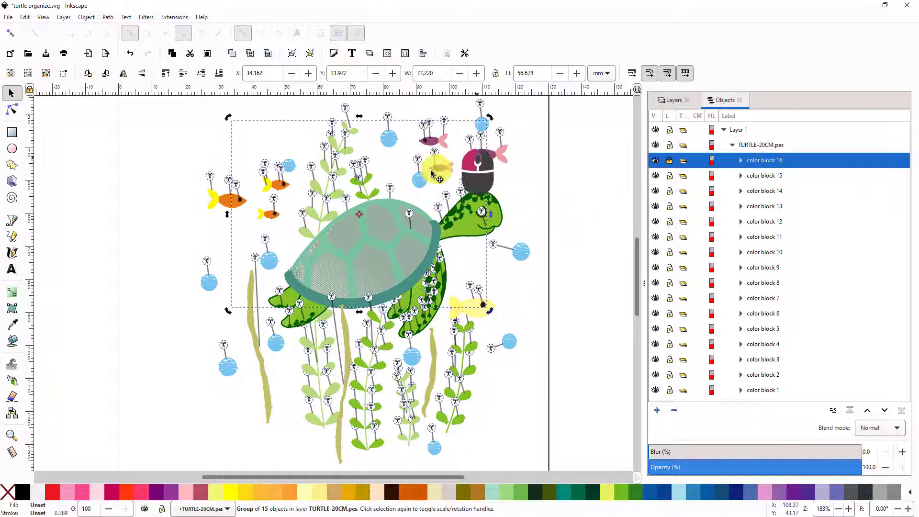
# Step: Move the purple fish bodies of color block 12 over to the orange fish and back beside their pink tails
pyautogui.click(472, 162)
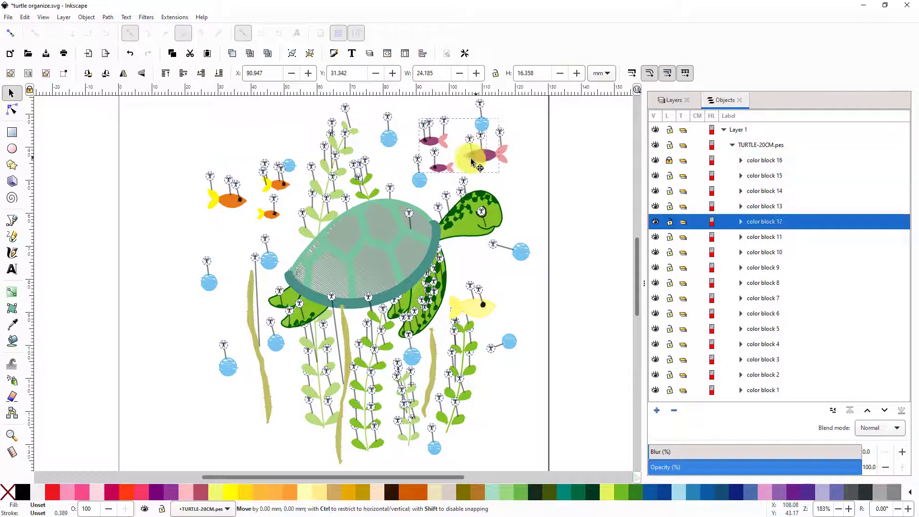
pyautogui.moveTo(473, 161); pyautogui.dragTo(334, 178)
pyautogui.press('Escape')
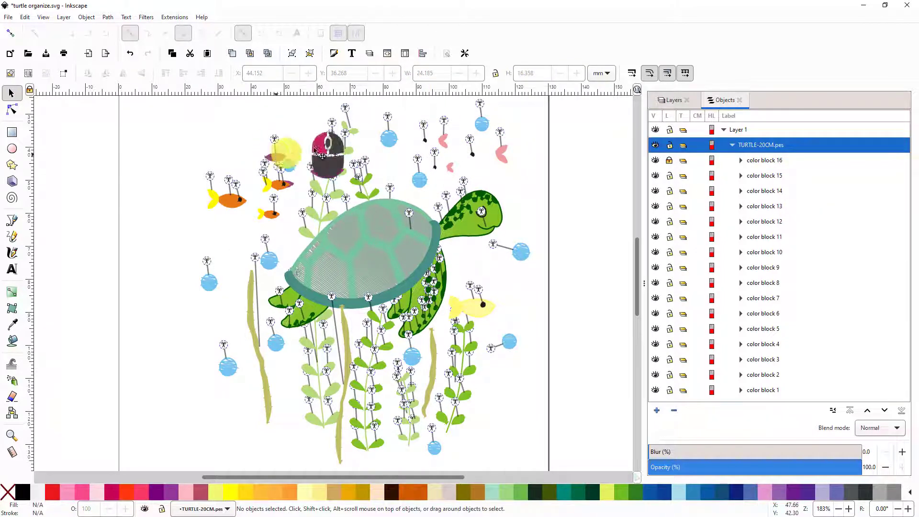
pyautogui.moveTo(444, 146); pyautogui.dragTo(704, 164)
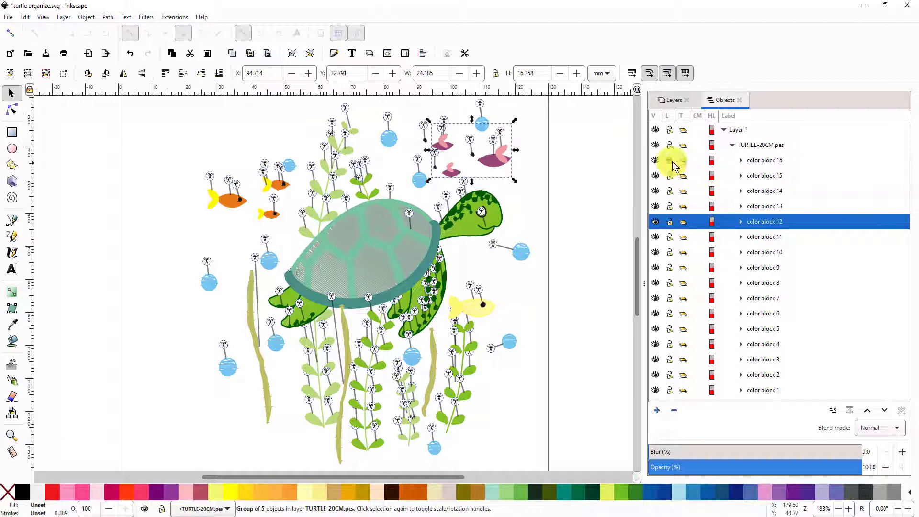
# Step: Select locked color block 16 from the object list, alternating with a selection of color block 8 through its green seaweed on the canvas
pyautogui.click(702, 164)
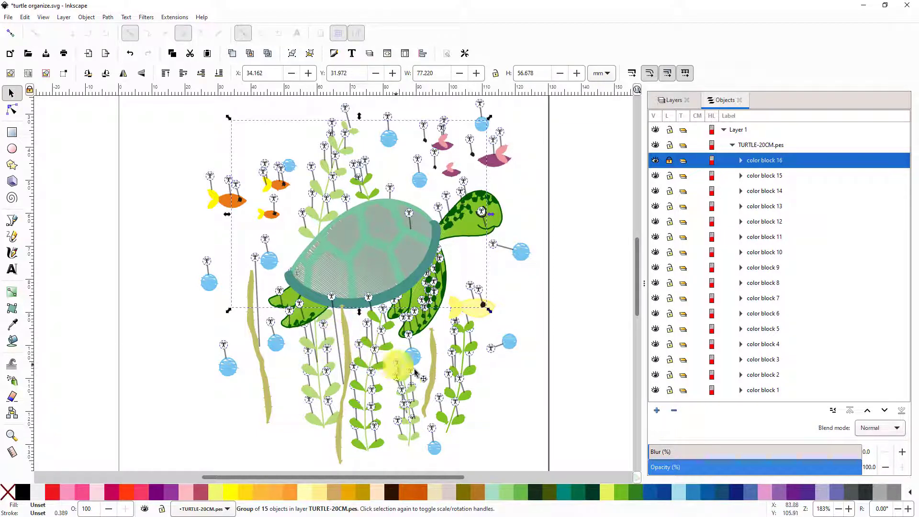
pyautogui.click(452, 374)
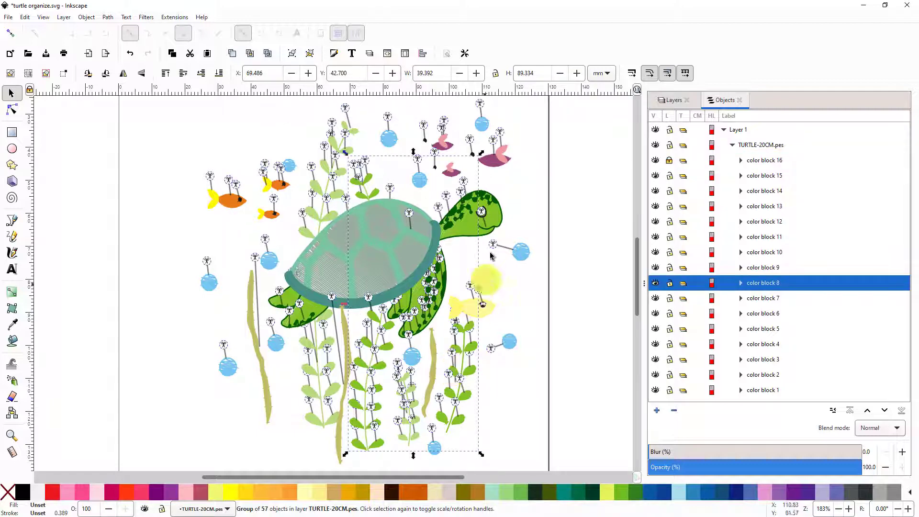
pyautogui.click(695, 164)
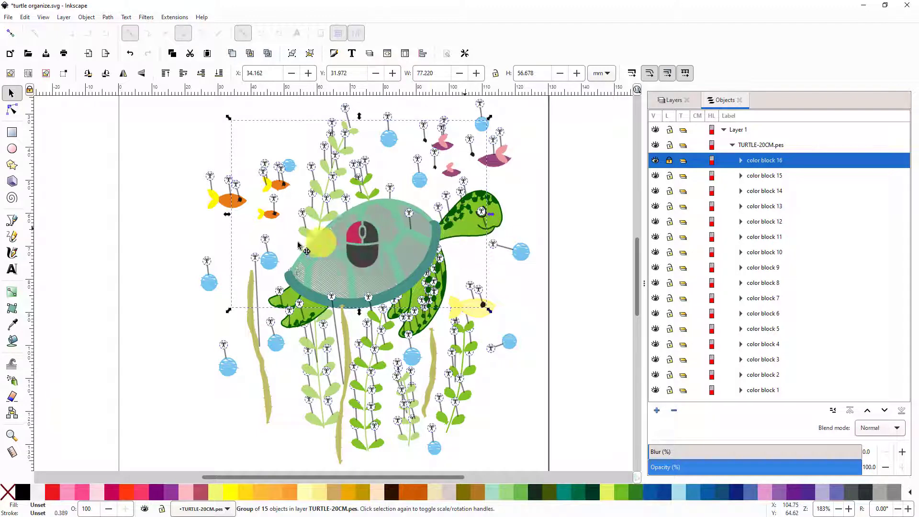
# Step: Move the turtle's green body in color block 2 off the page's left side, and undo the move
pyautogui.moveTo(116, 244); pyautogui.dragTo(117, 244)
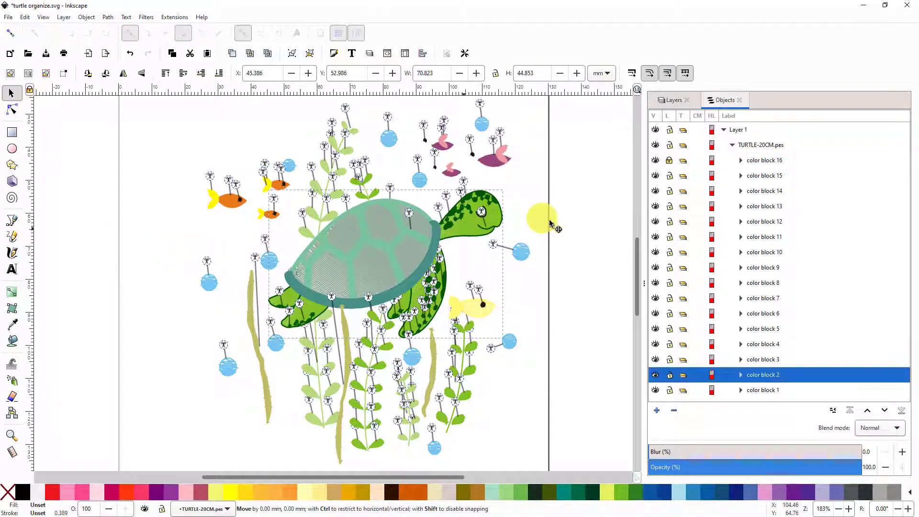
pyautogui.click(670, 160)
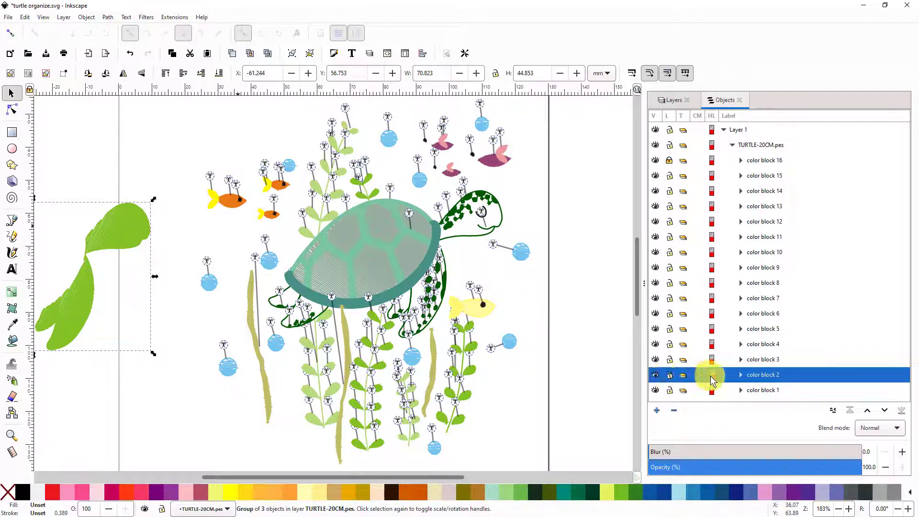
pyautogui.click(24, 18)
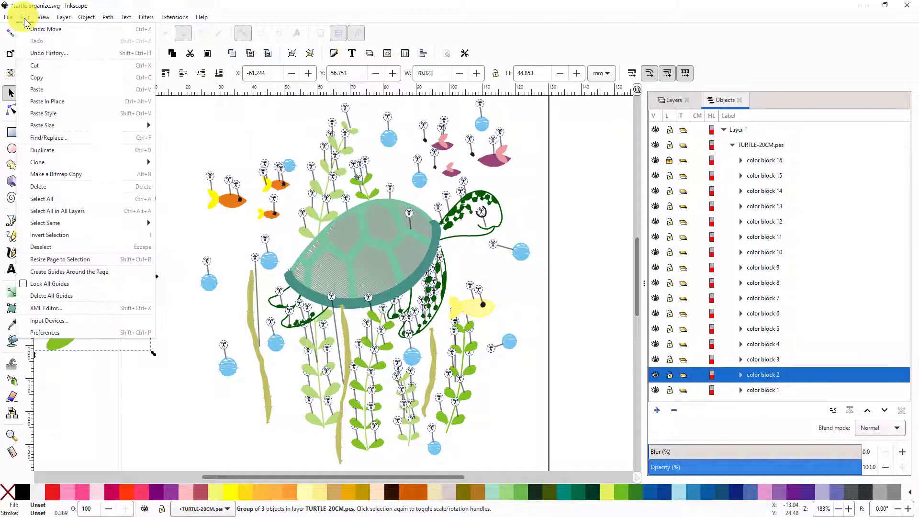
pyautogui.click(42, 34)
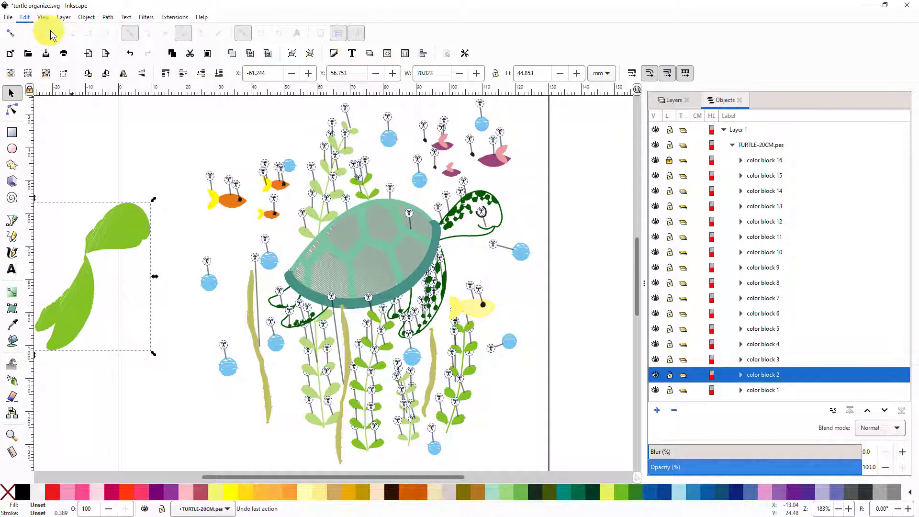
pyautogui.hotkey('ctrl', 'z')
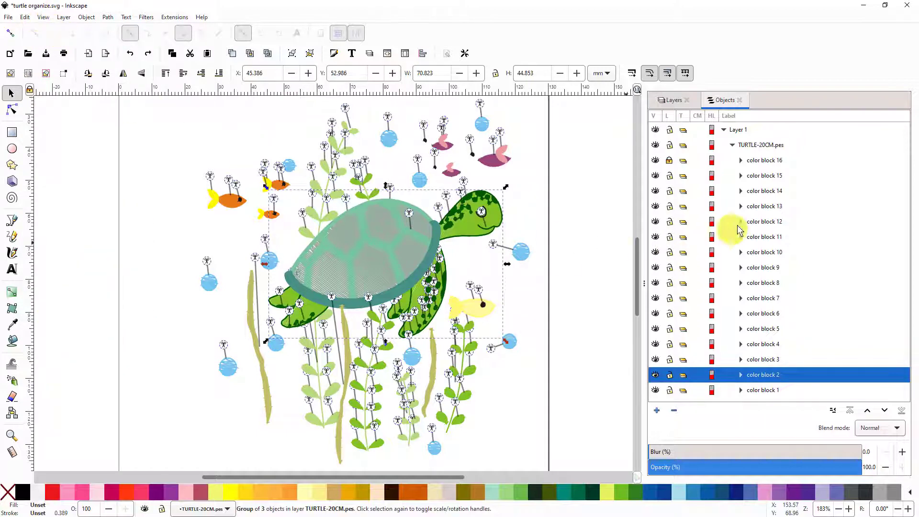
# Step: Unlock color block 16, inspect its contents, and convert it from a group into a layer
pyautogui.click(670, 161)
pyautogui.click(669, 163)
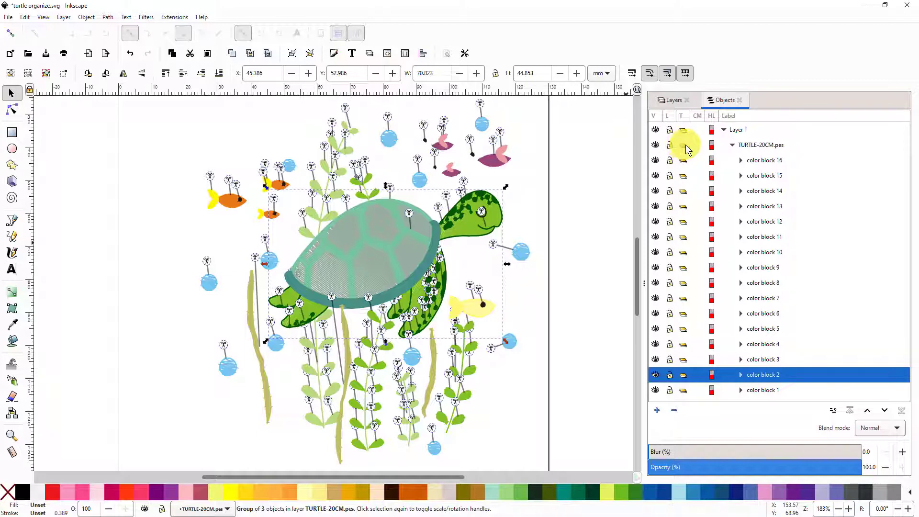
pyautogui.click(741, 161)
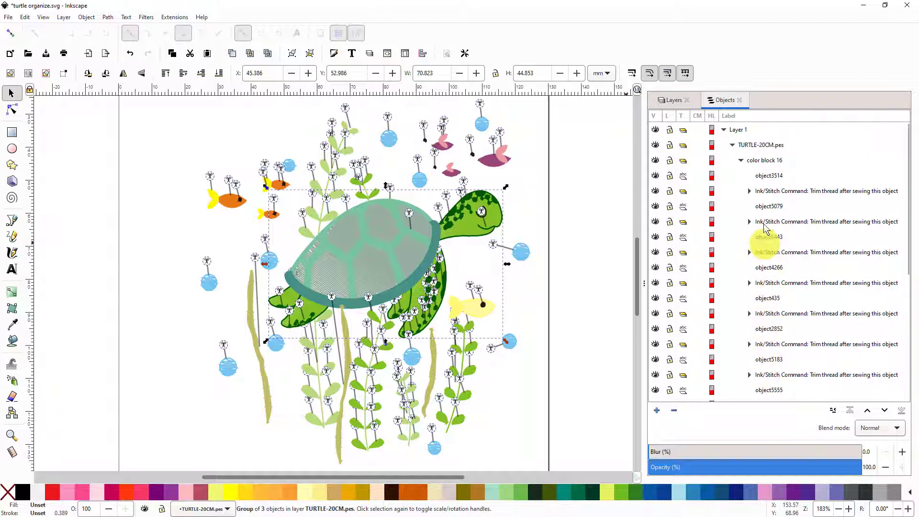
pyautogui.click(683, 163)
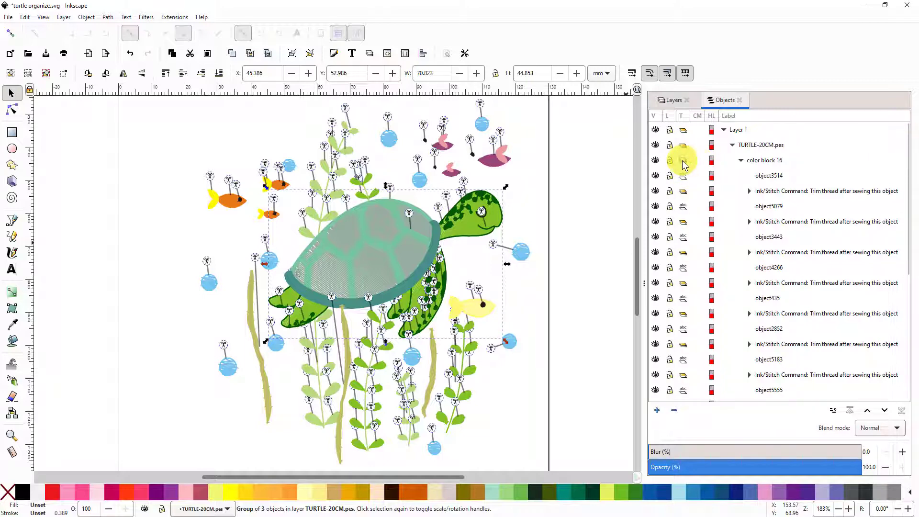
pyautogui.click(742, 161)
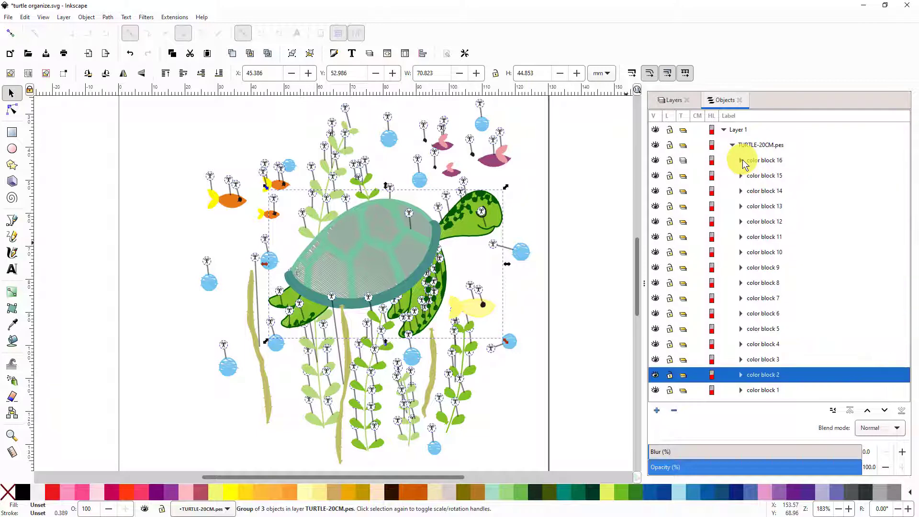
pyautogui.click(684, 162)
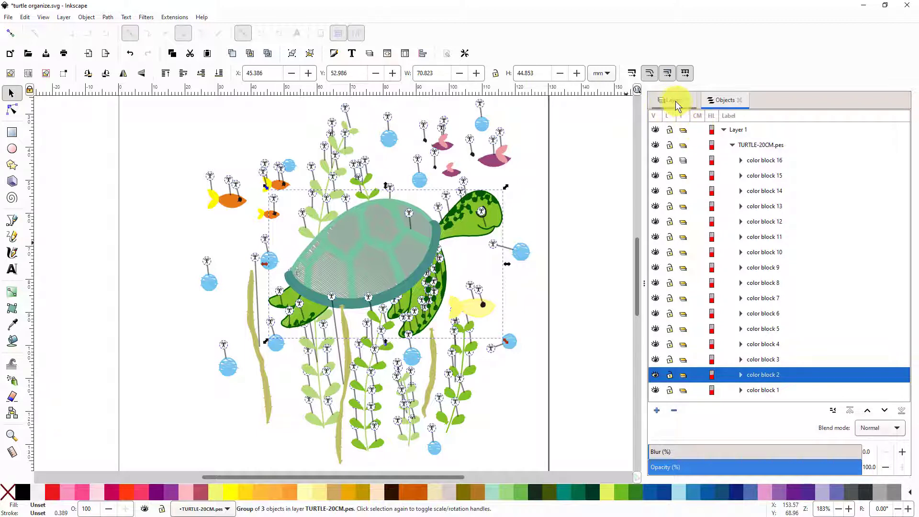
# Step: Expand TURTLE-20CM.pes in the layer list to check for color block 16, and return to the object list
pyautogui.click(62, 17)
pyautogui.click(75, 30)
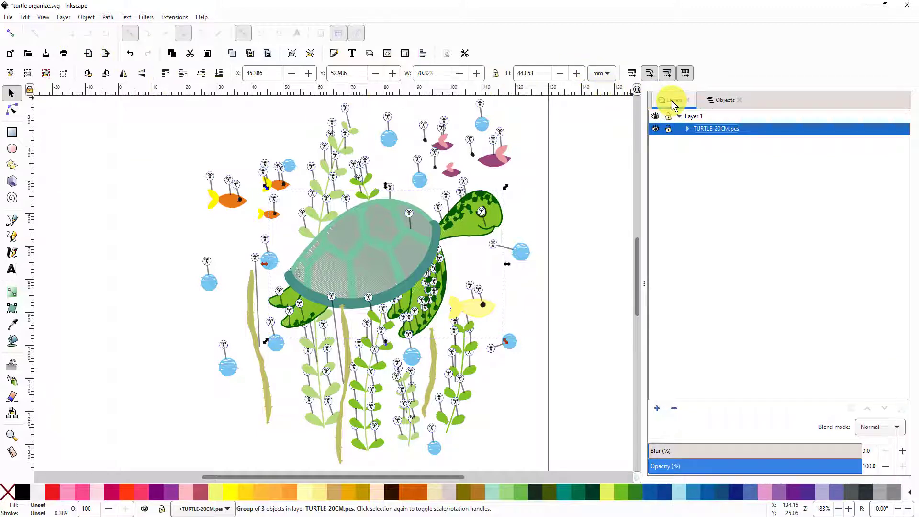
pyautogui.click(687, 128)
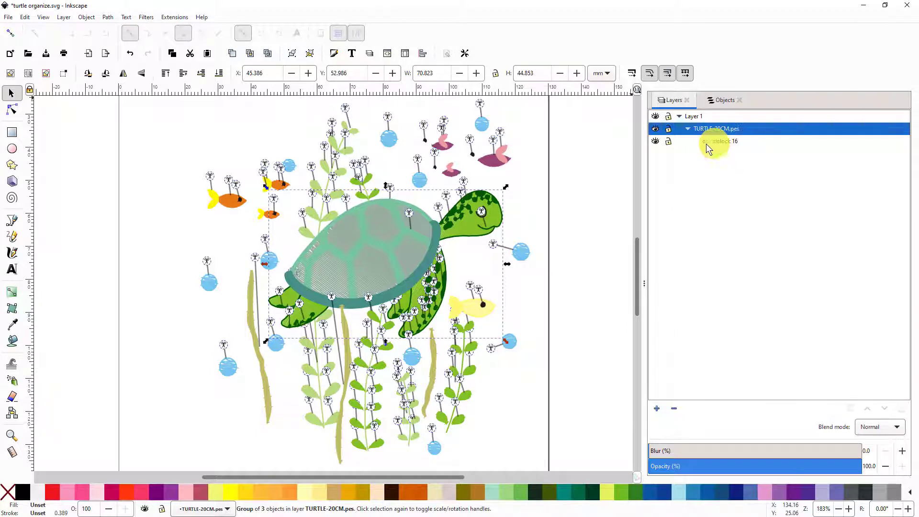
pyautogui.click(725, 104)
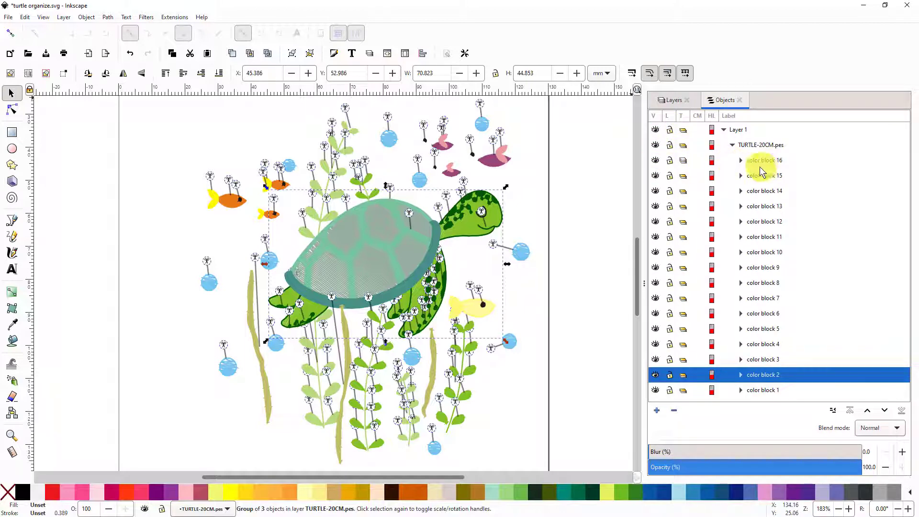
# Step: Convert color blocks 15, 14, 13 and 12 from groups into layers
pyautogui.click(684, 176)
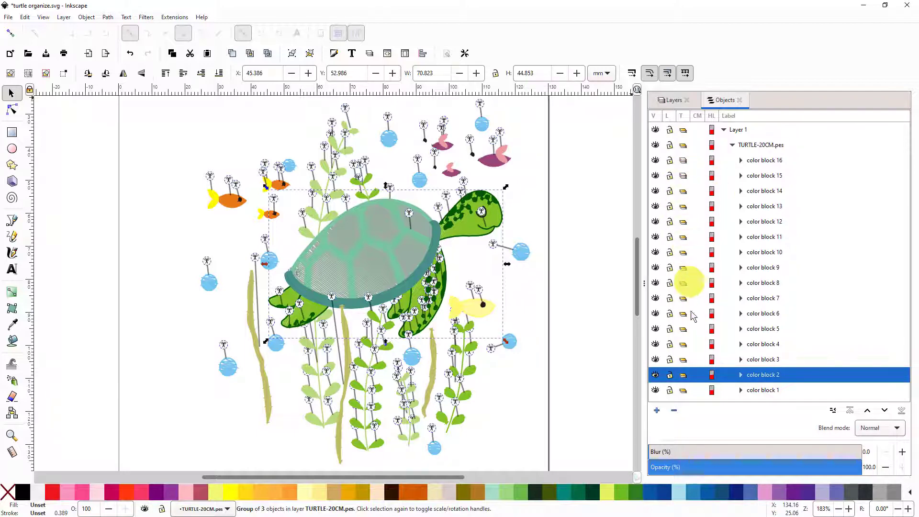
pyautogui.click(684, 159)
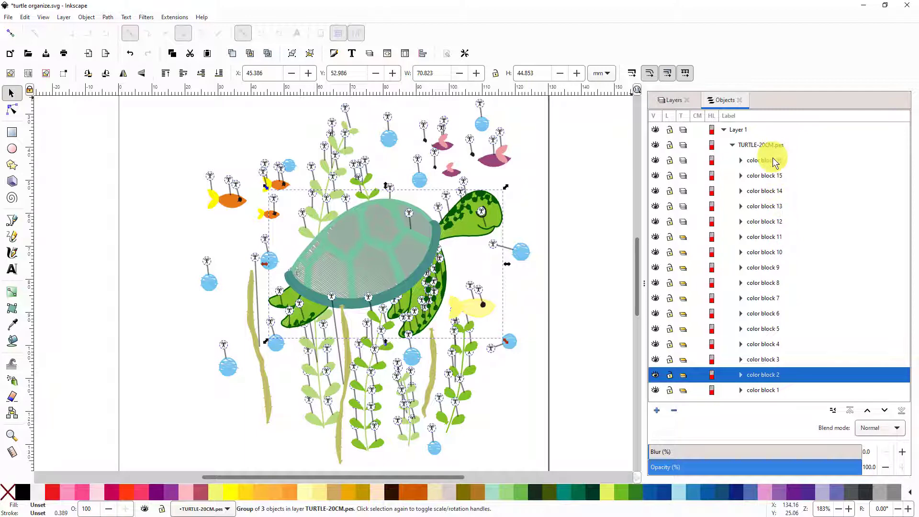
# Step: Expand TURTLE-20CM.pes in the layer list, hide and show color block 12 there, and return to the object list
pyautogui.click(679, 100)
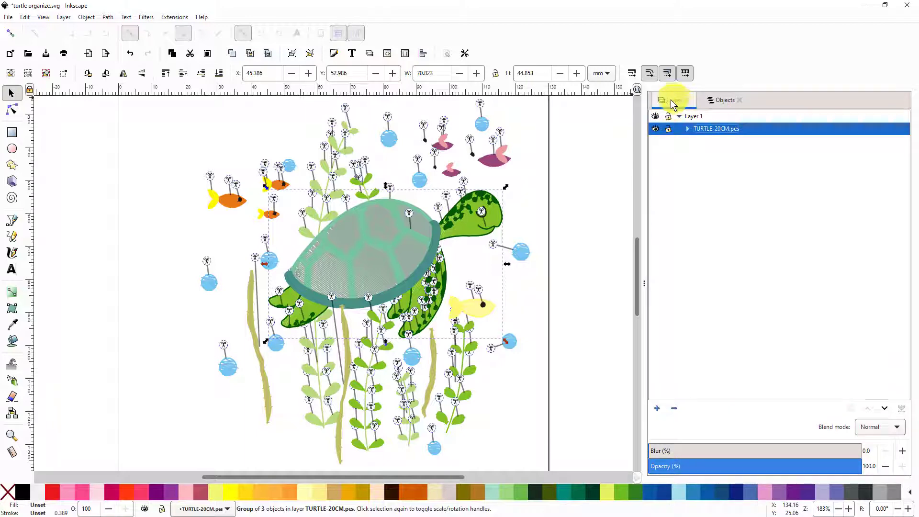
pyautogui.click(686, 129)
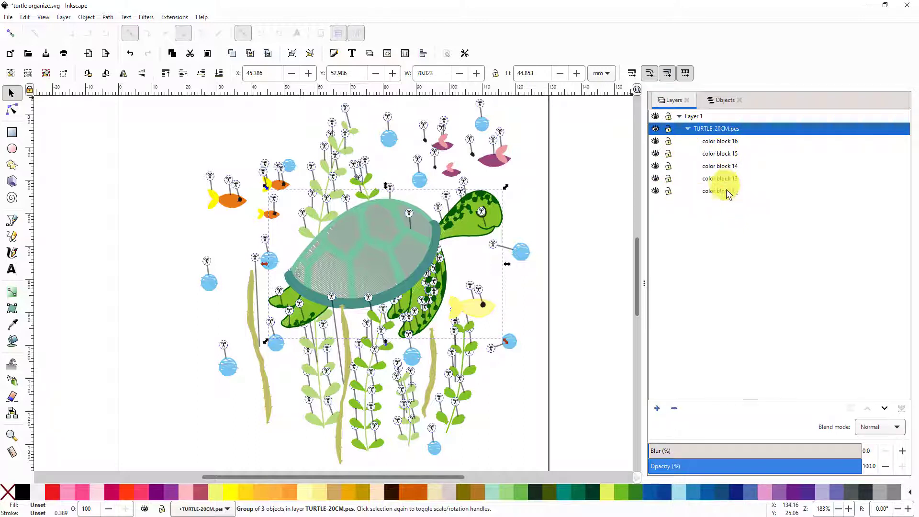
pyautogui.click(655, 191)
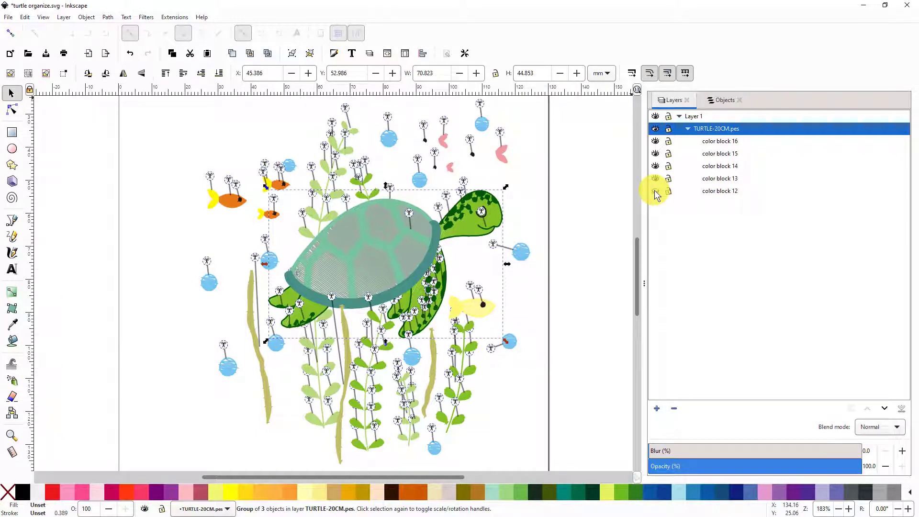
pyautogui.click(654, 191)
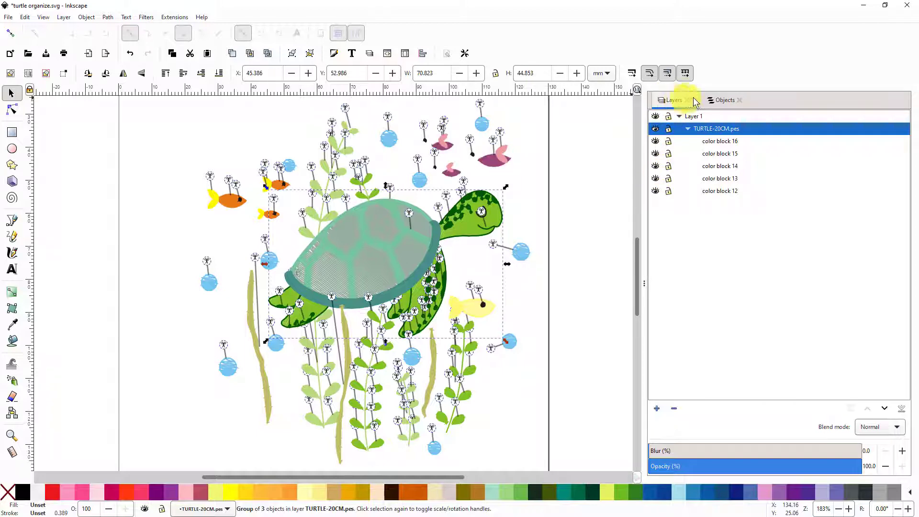
pyautogui.click(721, 100)
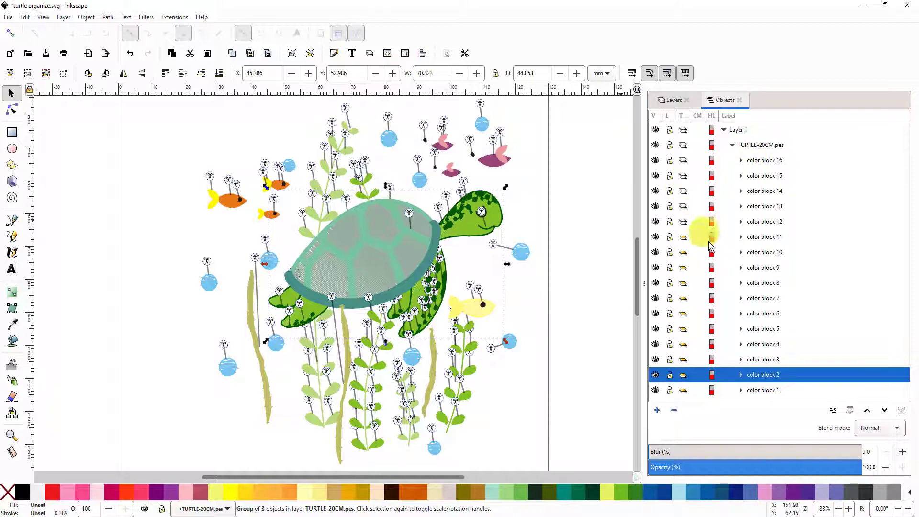
# Step: Rename color block 11, the yellow fish, as yellow and convert it from a group into a layer
pyautogui.click(757, 239)
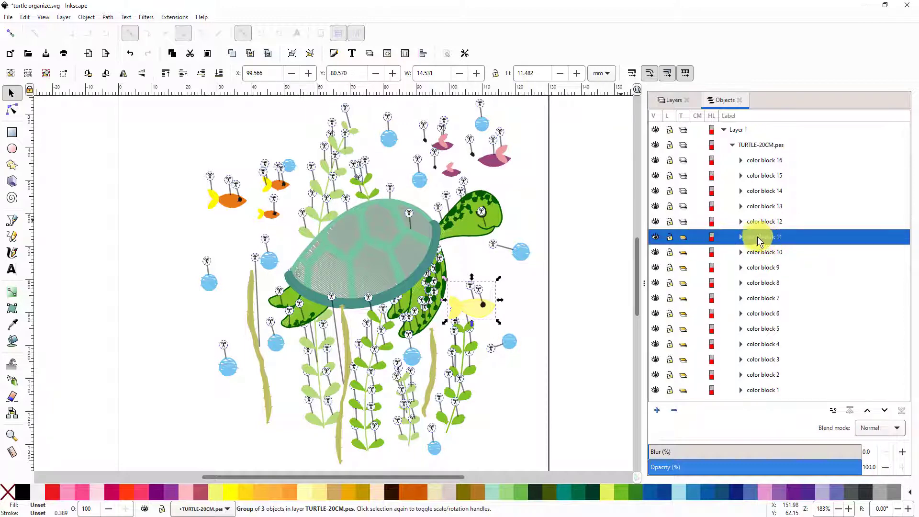
pyautogui.click(681, 238)
pyautogui.click(762, 238)
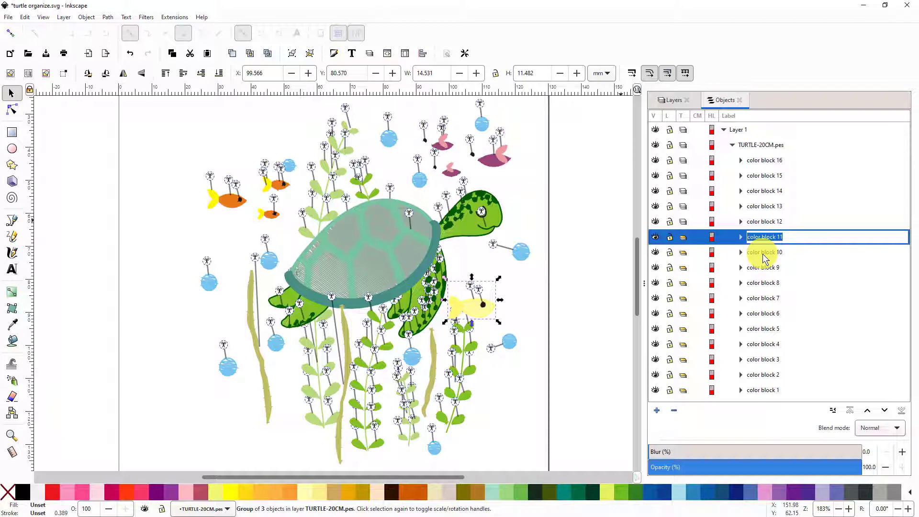
pyautogui.write('yellow')
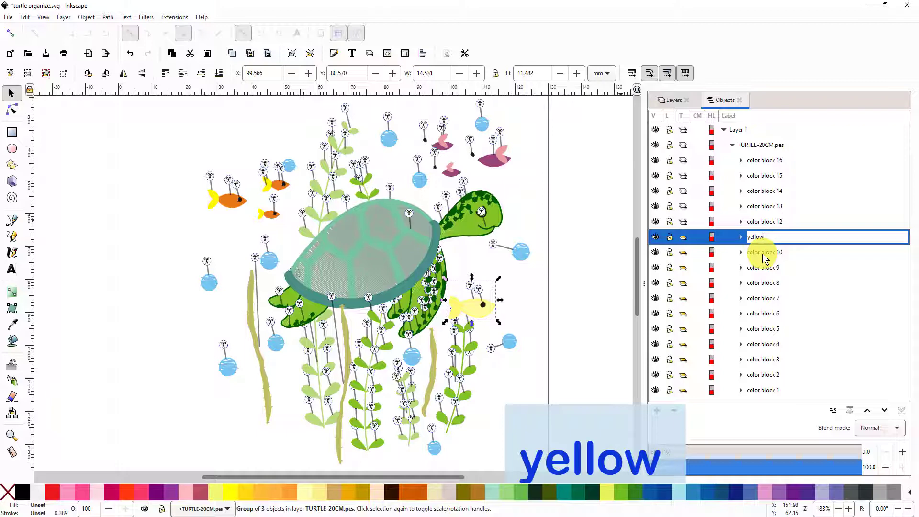
pyautogui.press('Return')
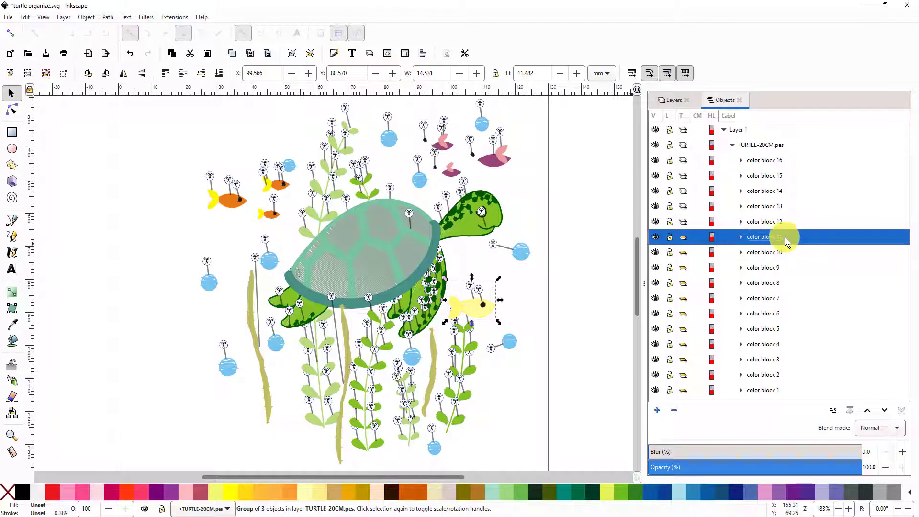
pyautogui.click(684, 238)
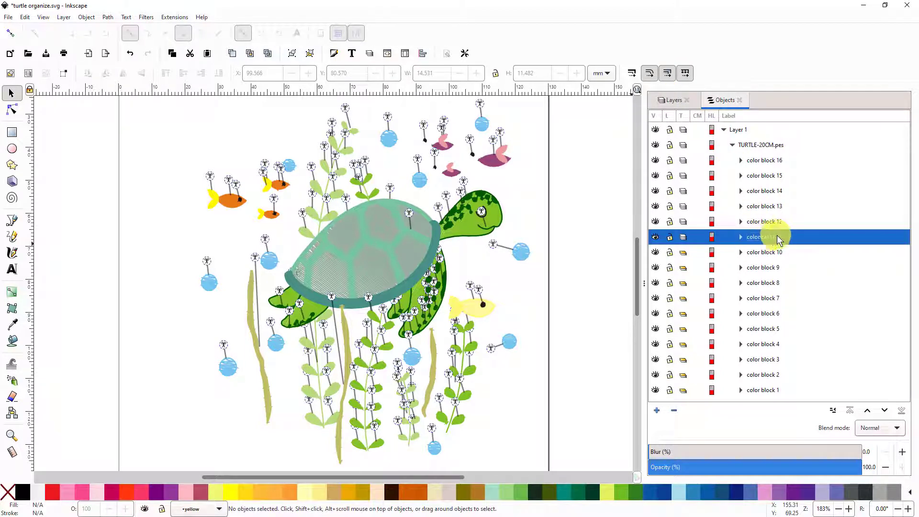
# Step: Check the yellow layer's name in the layer list, and compare it with the label of color block 11 in the object list
pyautogui.click(672, 99)
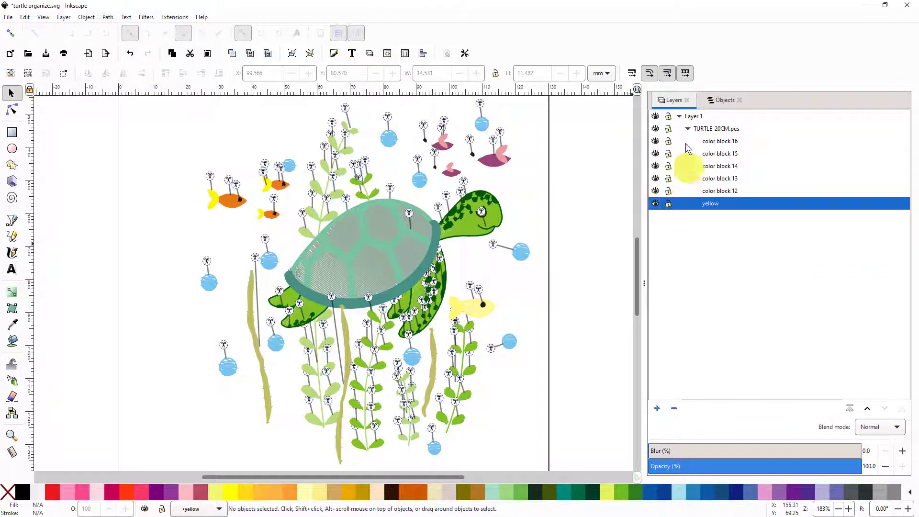
pyautogui.doubleClick(718, 205)
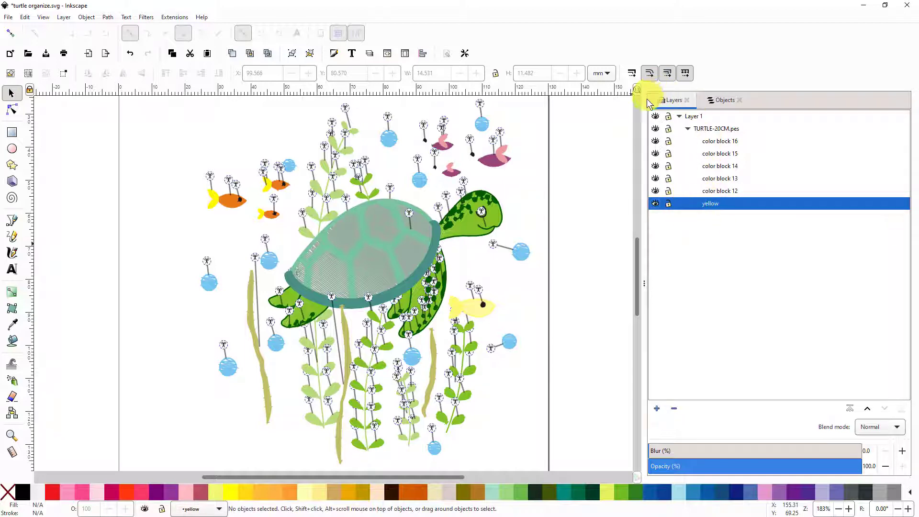
pyautogui.click(726, 101)
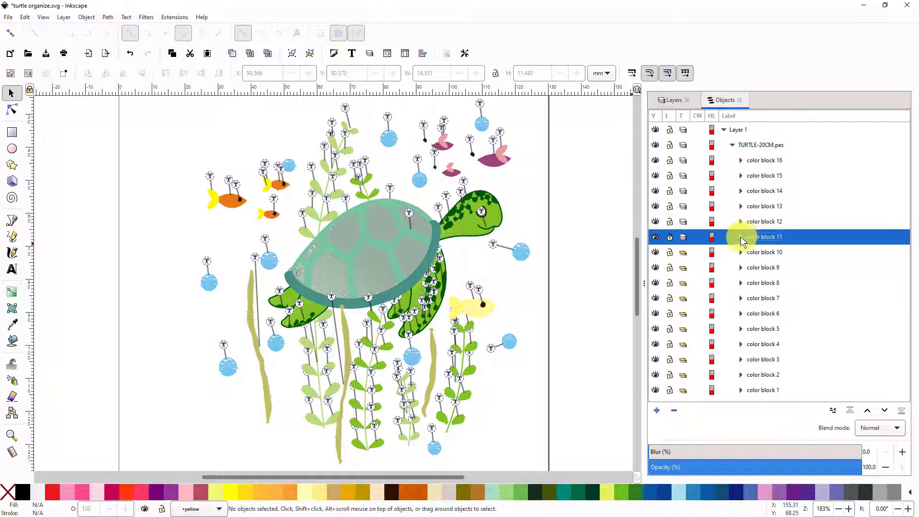
pyautogui.click(682, 237)
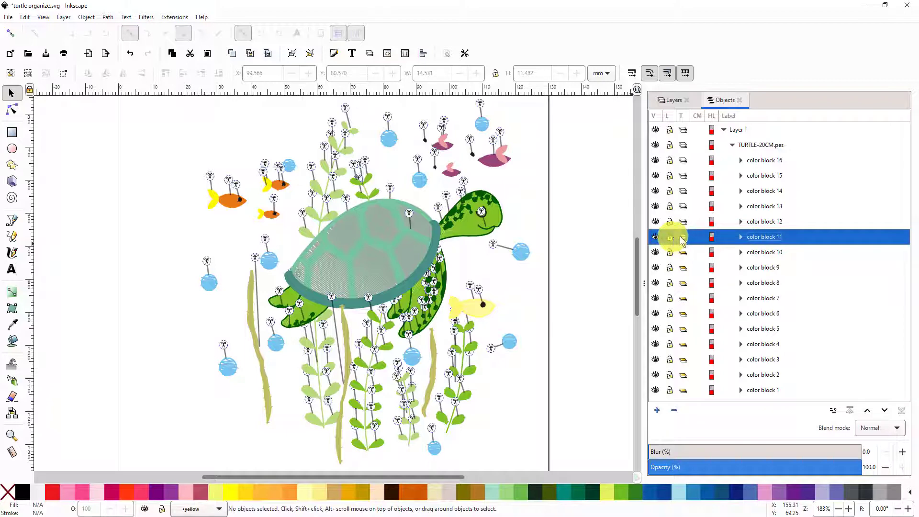
# Step: Reapply yellow as the layer's name in the layer list and return to the object list
pyautogui.click(675, 101)
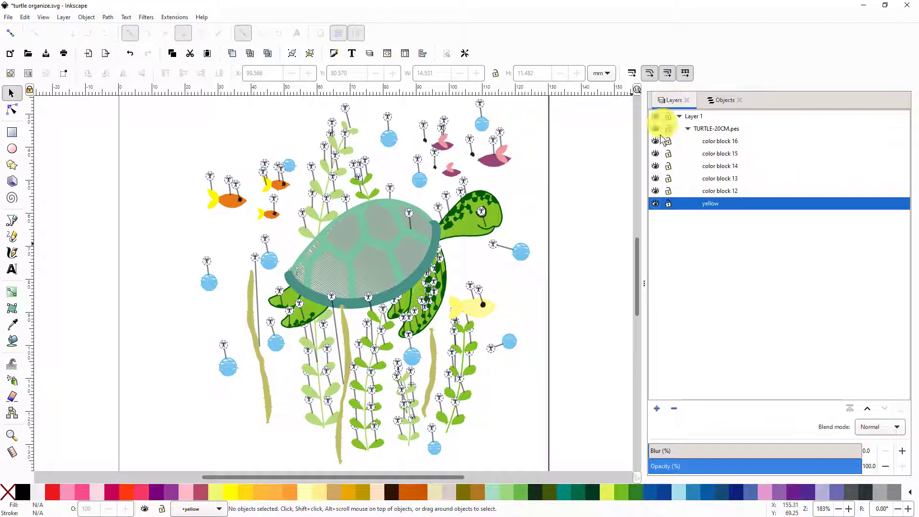
pyautogui.doubleClick(707, 204)
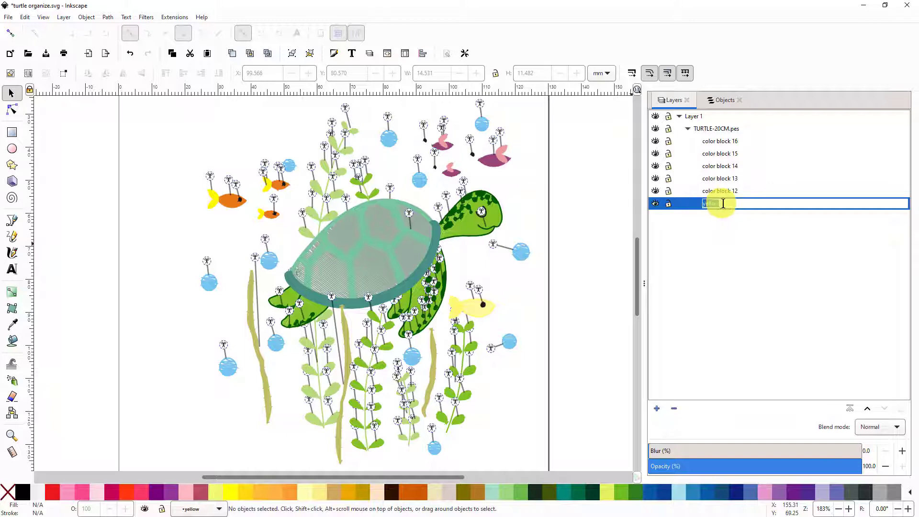
pyautogui.click(687, 209)
pyautogui.rightClick(688, 209)
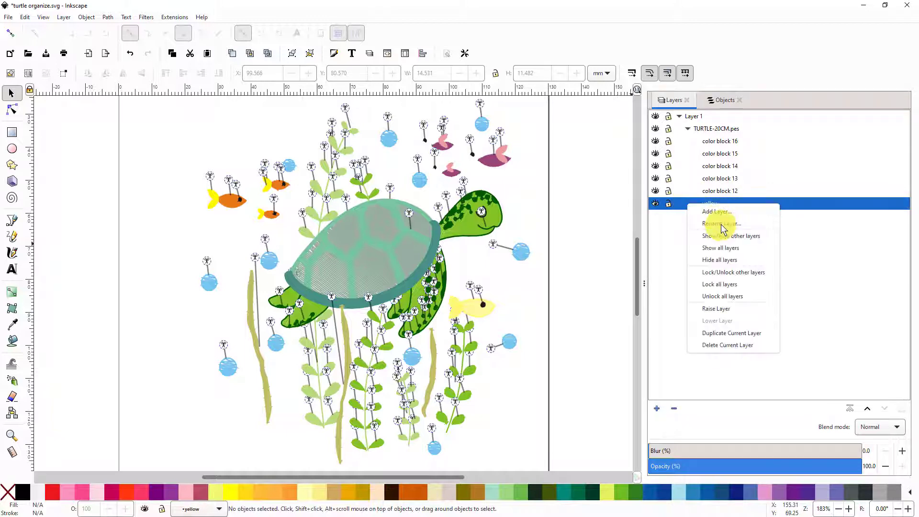
pyautogui.click(718, 224)
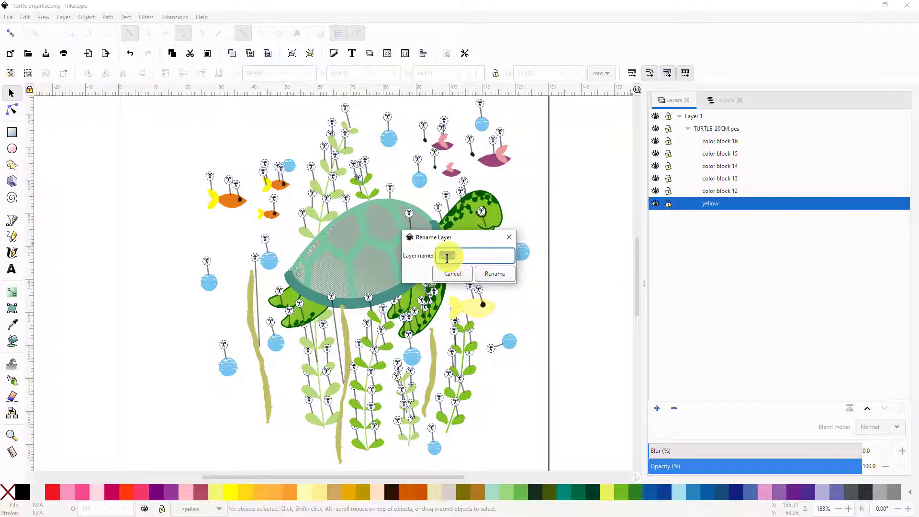
pyautogui.click(495, 273)
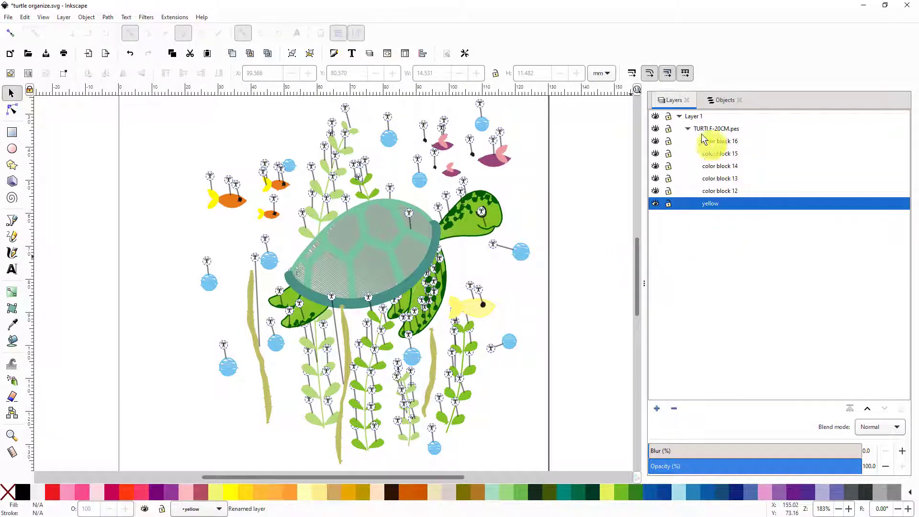
pyautogui.click(727, 101)
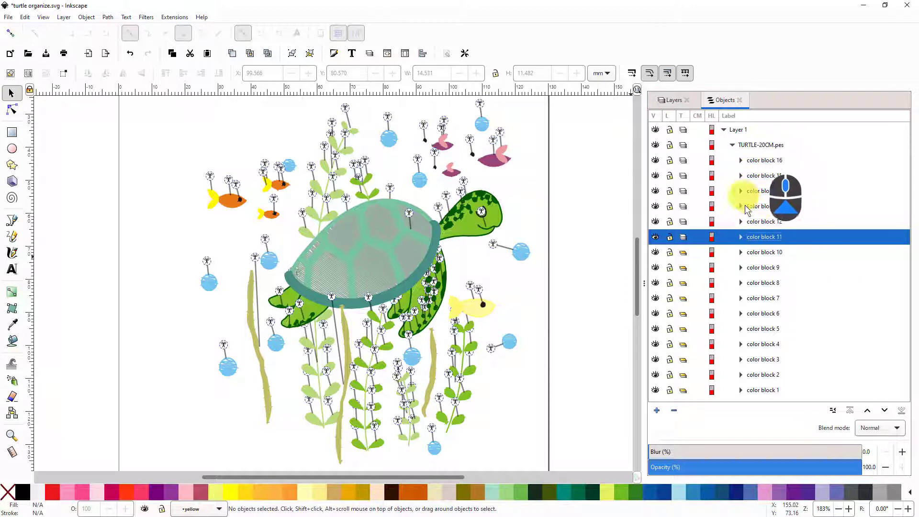
# Step: Expand color block 11 in the object list, convert it from a layer to a group and back into a layer
pyautogui.click(741, 237)
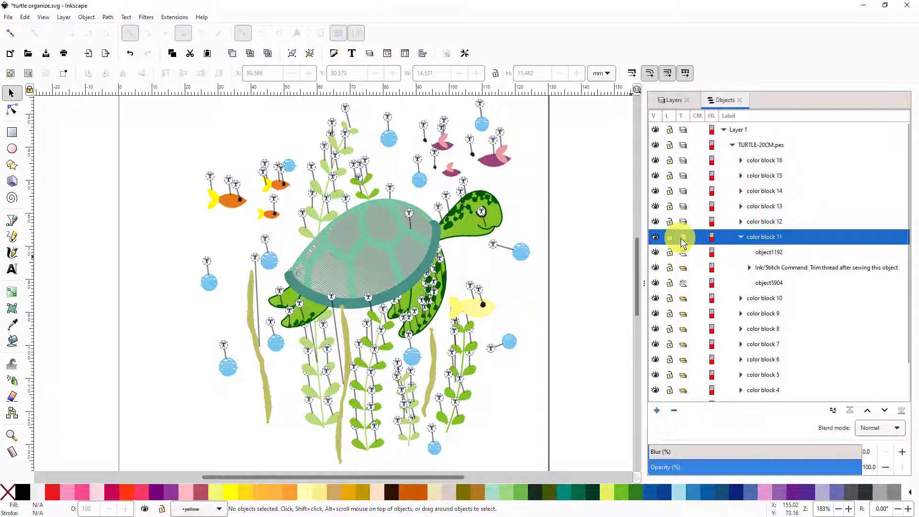
pyautogui.click(768, 238)
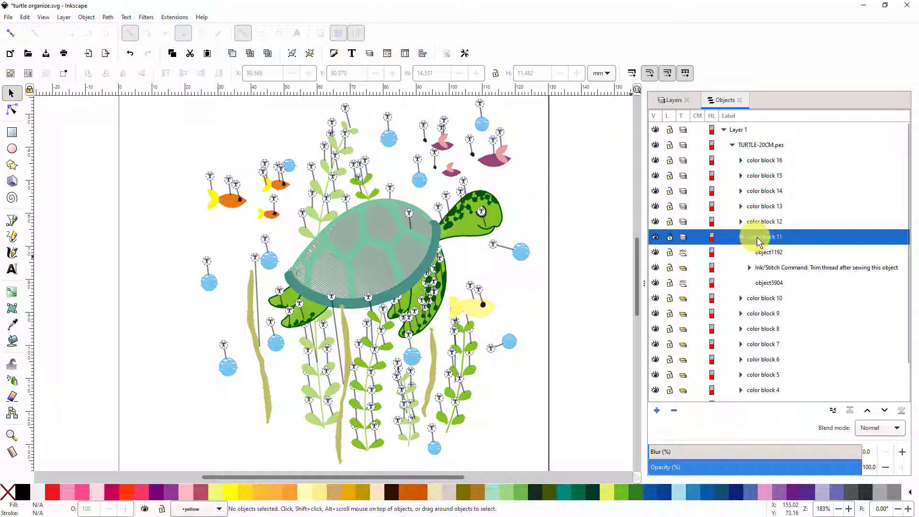
pyautogui.click(683, 237)
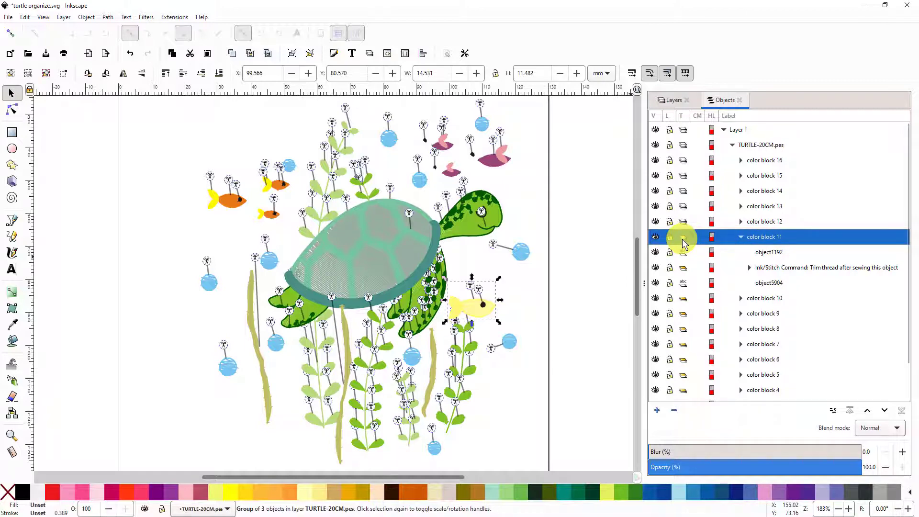
pyautogui.click(685, 239)
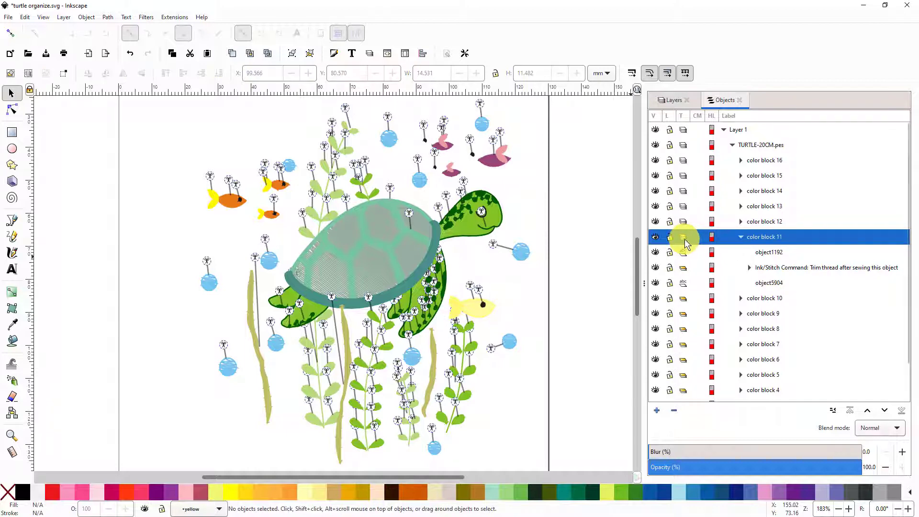
# Step: Rename color block 11's layer as yellow from within the object list
pyautogui.rightClick(695, 245)
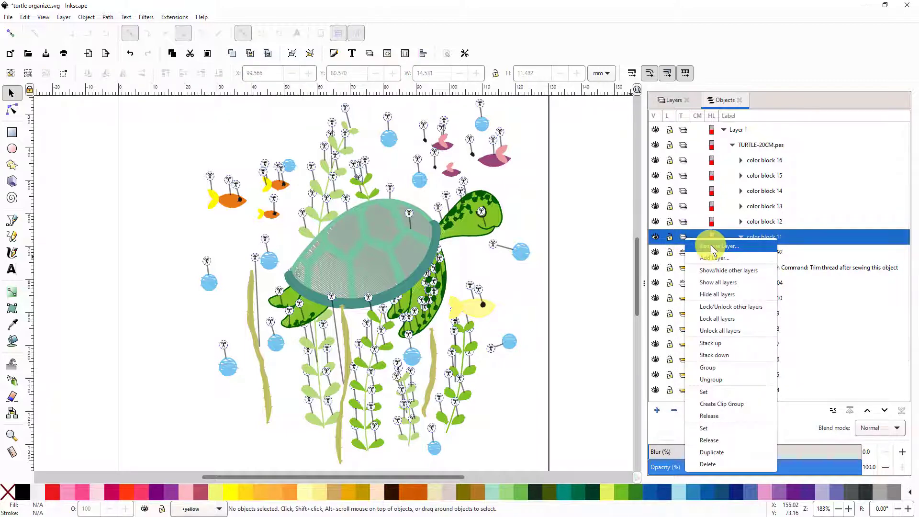
pyautogui.click(699, 246)
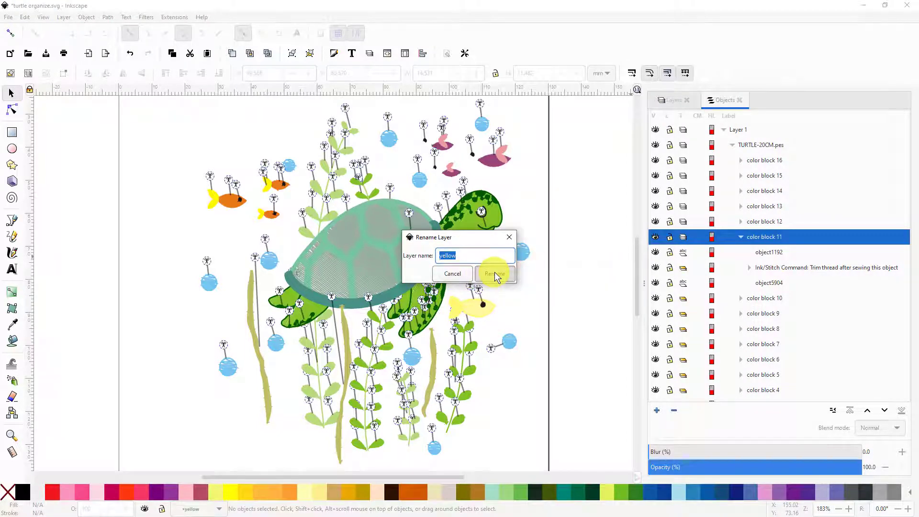
pyautogui.click(495, 273)
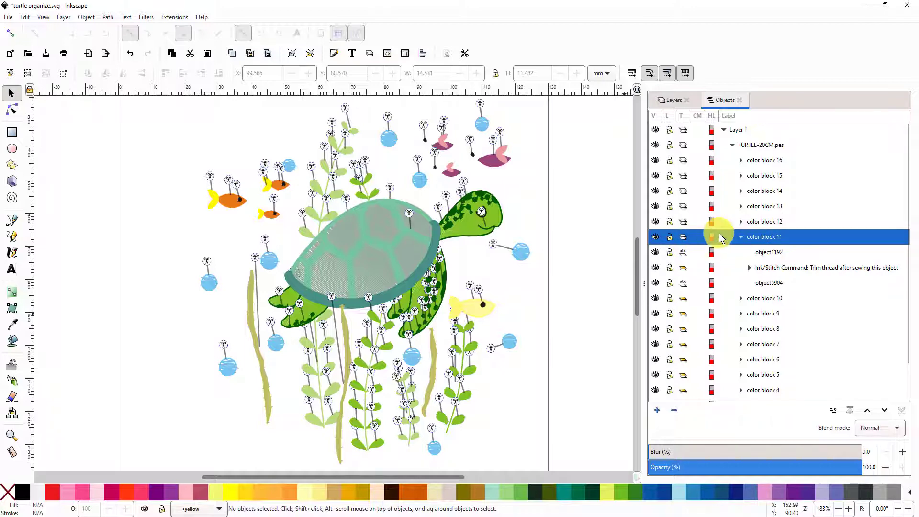
# Step: Close and reopen the object list to refresh its labels, and check the label of the yellow layer
pyautogui.click(672, 102)
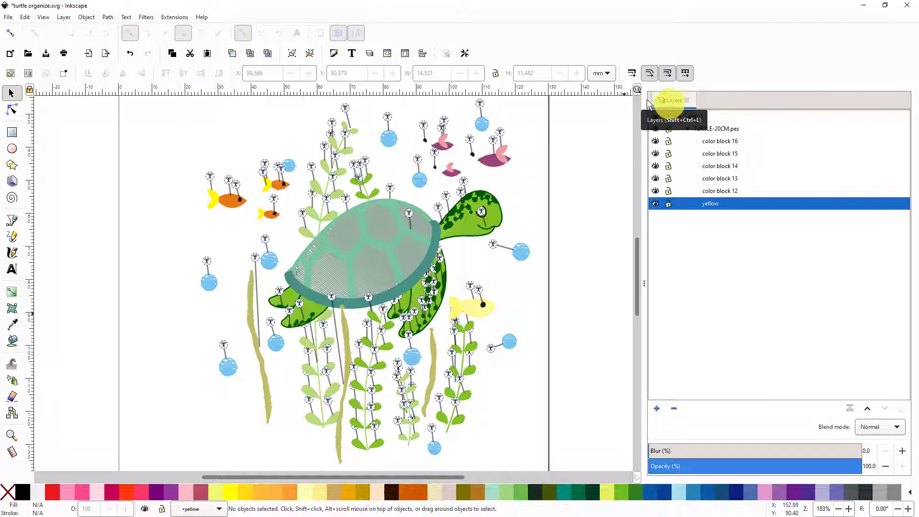
pyautogui.click(87, 17)
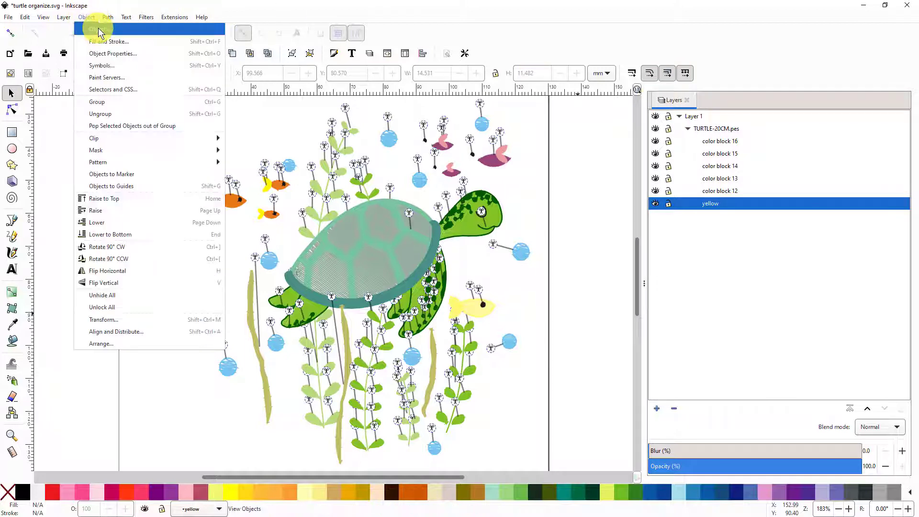
pyautogui.click(98, 30)
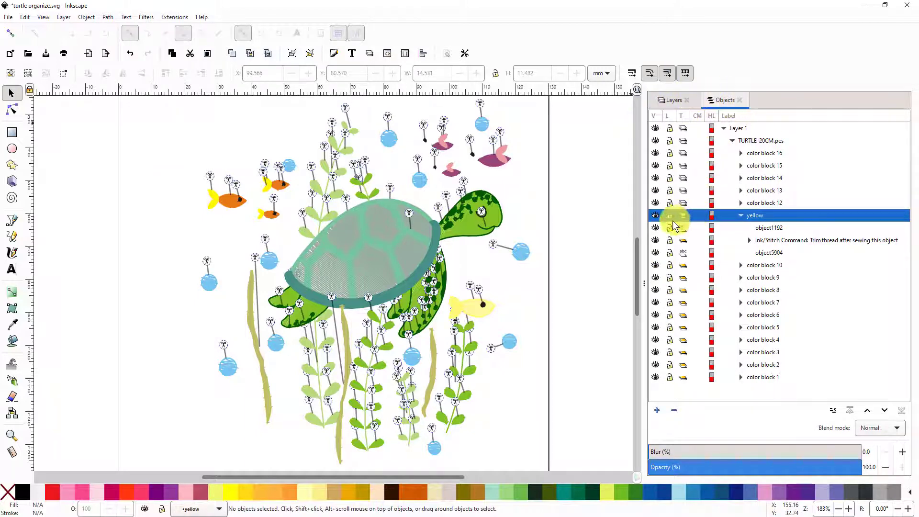
pyautogui.click(755, 221)
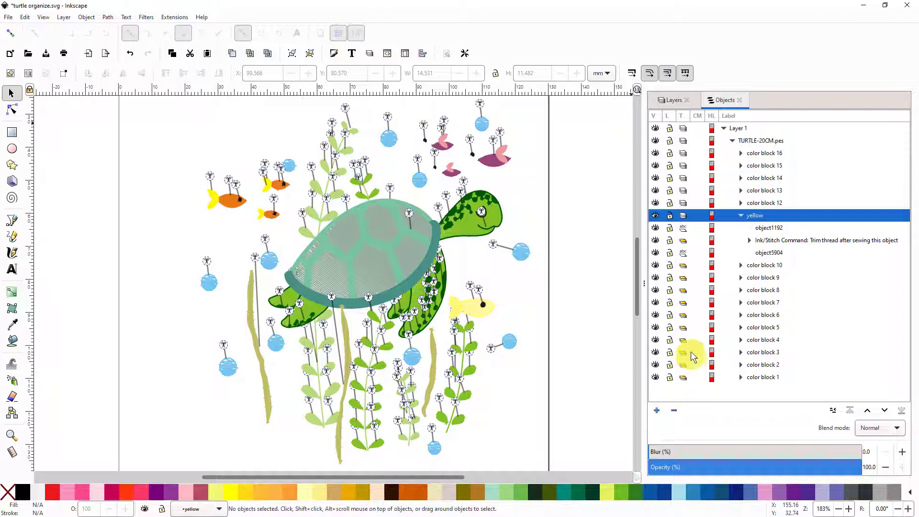
# Step: Move color block 1, the light green plants, off the turtle to about X -5.5 mm, Y 27.7 mm and deselect it
pyautogui.click(700, 378)
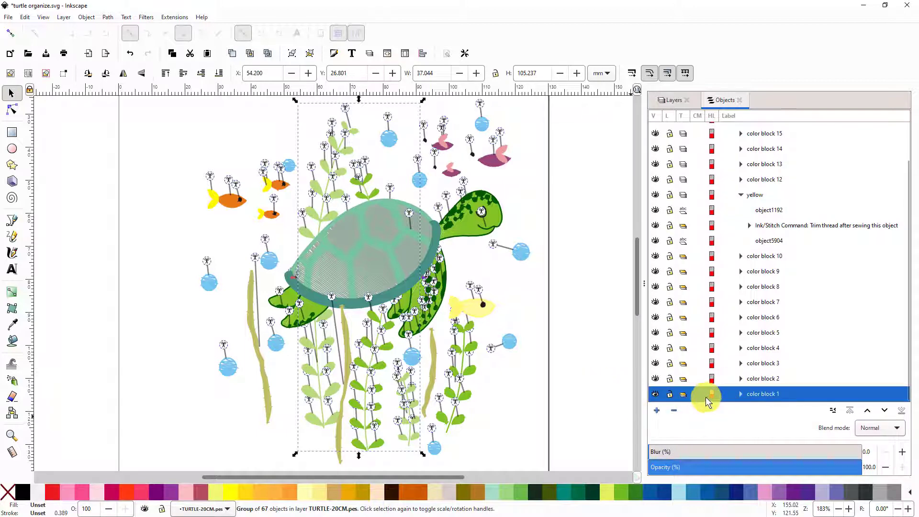
pyautogui.click(305, 344)
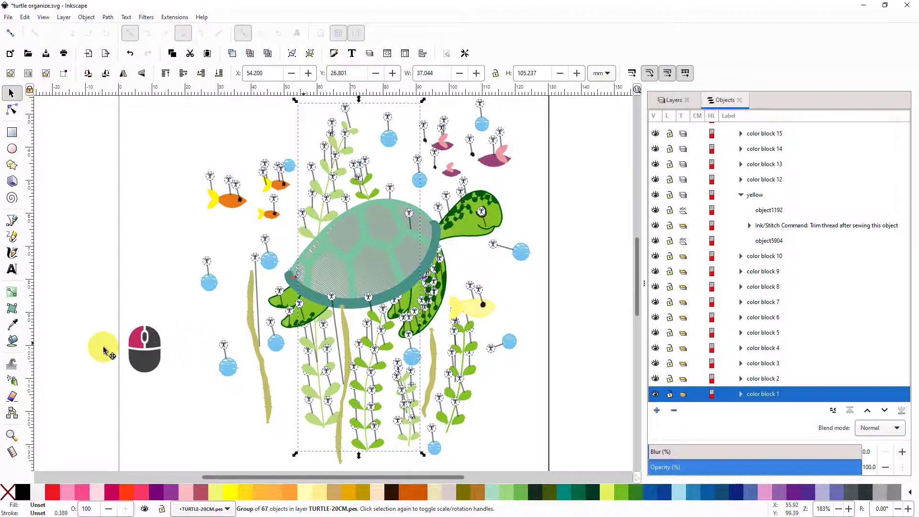
pyautogui.moveTo(103, 350); pyautogui.dragTo(120, 348)
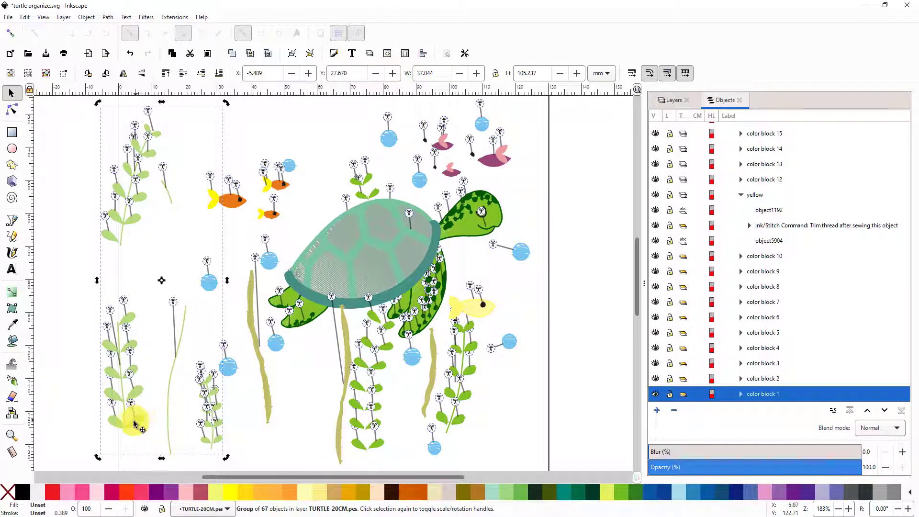
pyautogui.click(85, 389)
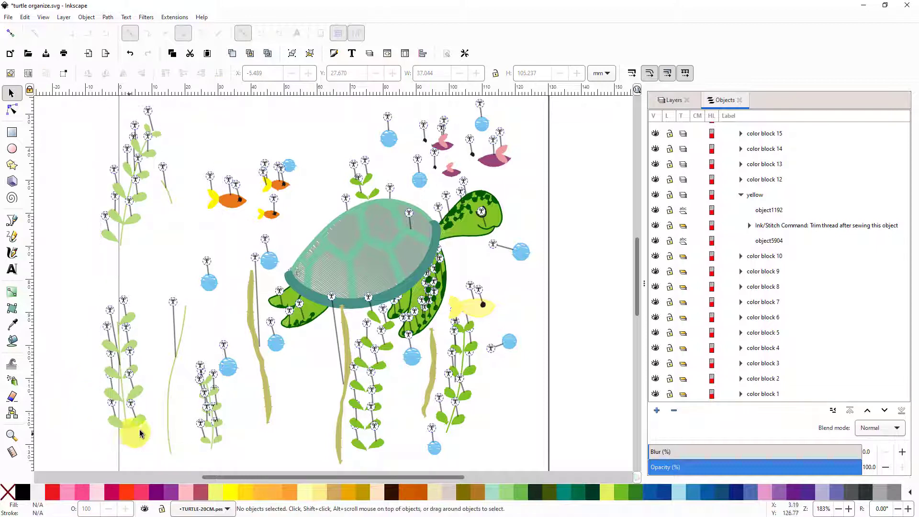
# Step: Convert the light green plants of color block 1 from a group into a layer and try selecting single leaves on the canvas
pyautogui.click(134, 426)
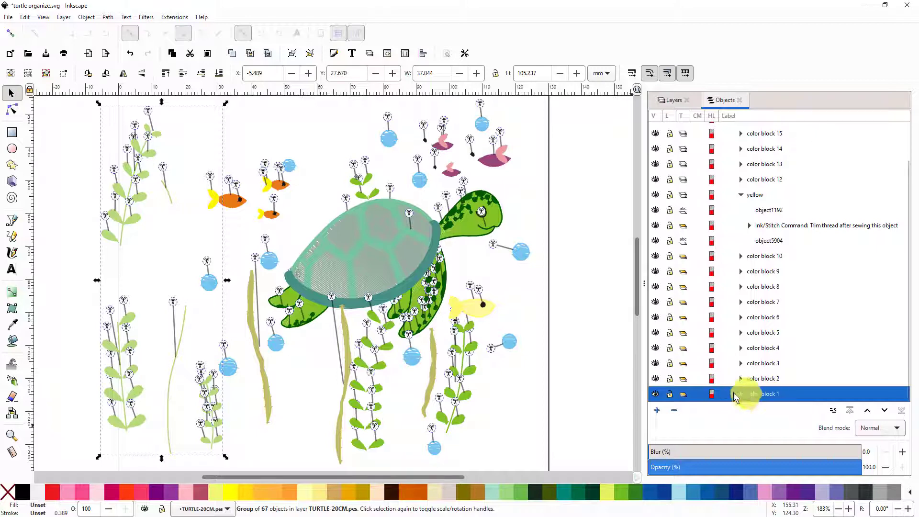
pyautogui.click(137, 425)
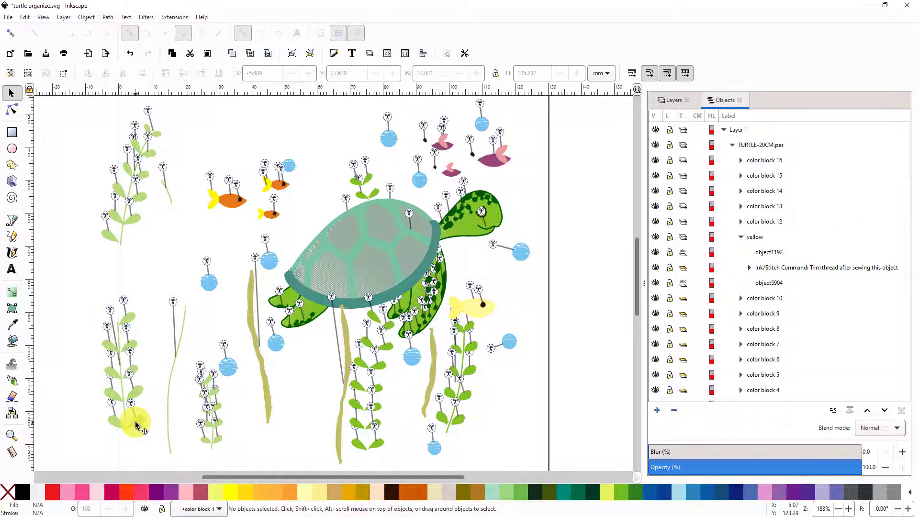
pyautogui.click(137, 425)
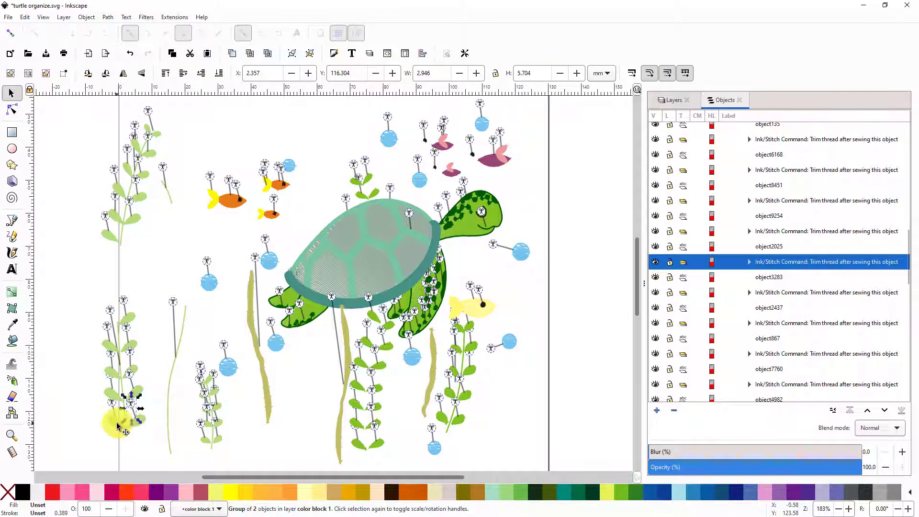
pyautogui.click(115, 423)
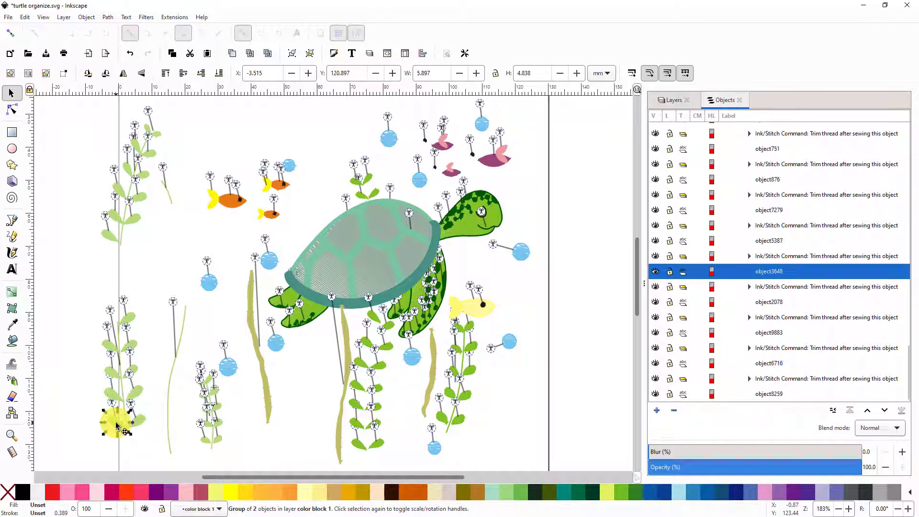
pyautogui.click(142, 419)
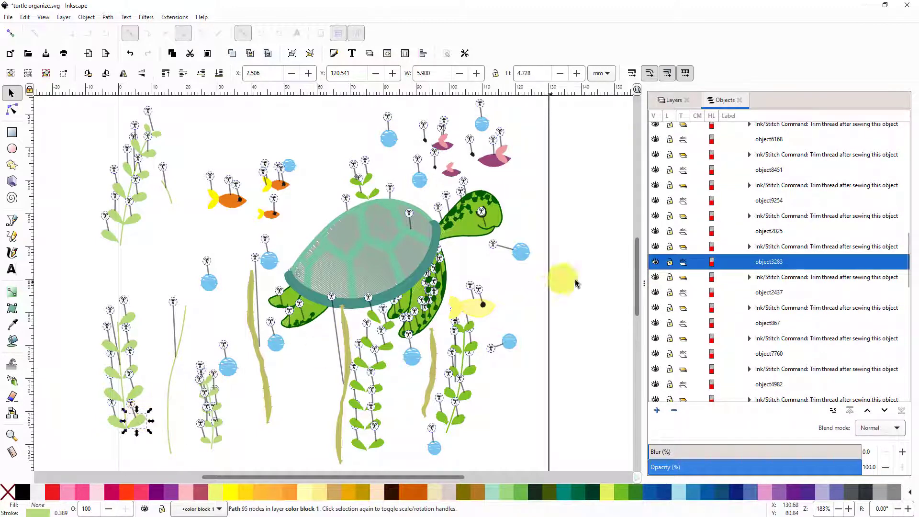
# Step: Collapse color block 1 in the object list and convert it from a group into a layer
pyautogui.scroll(10, 808, 242)
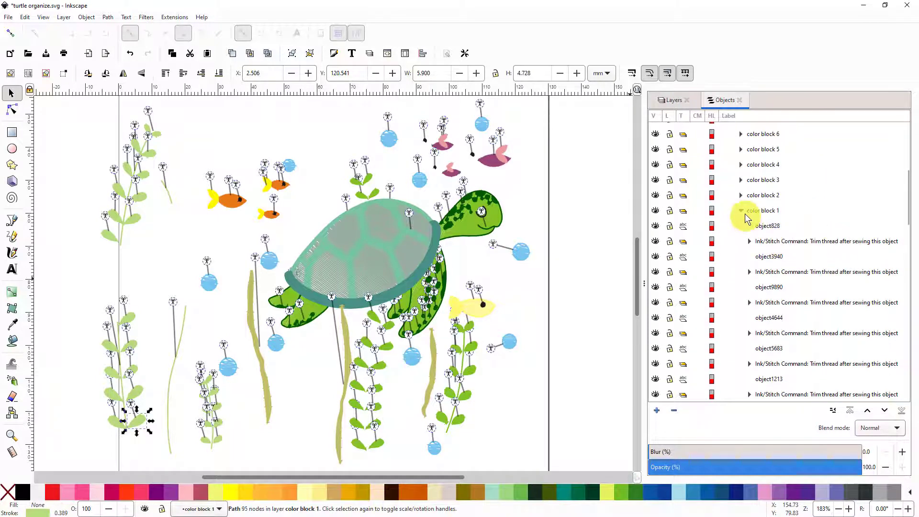
pyautogui.click(741, 210)
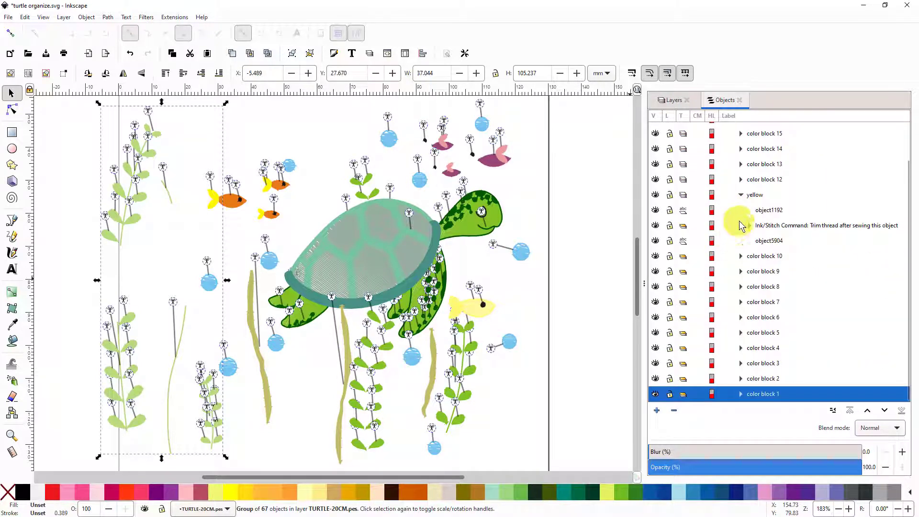
pyautogui.click(683, 395)
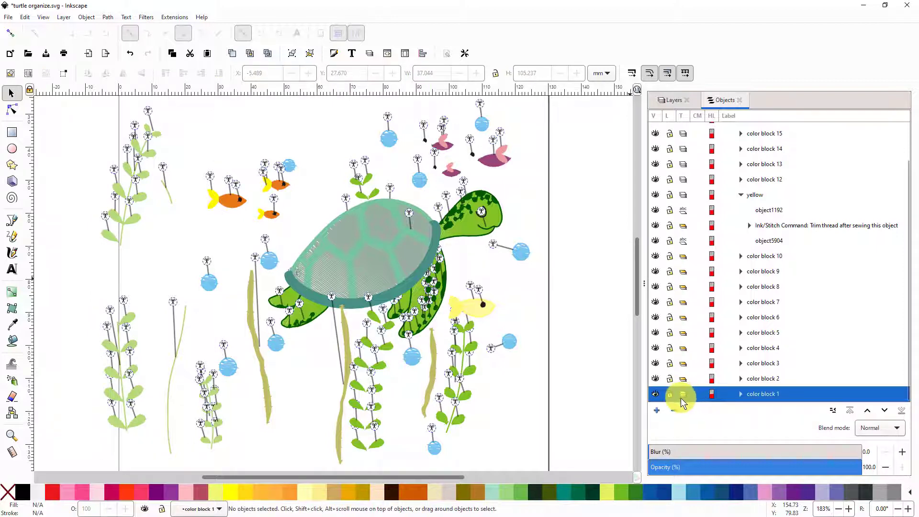
# Step: Select individual leaves and trim commands of the moved light green plants one after another on the canvas
pyautogui.click(130, 421)
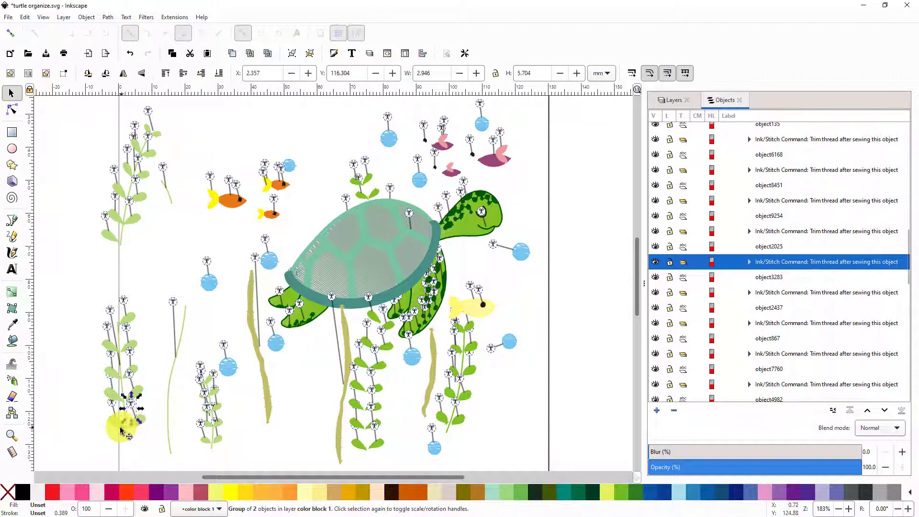
pyautogui.click(116, 424)
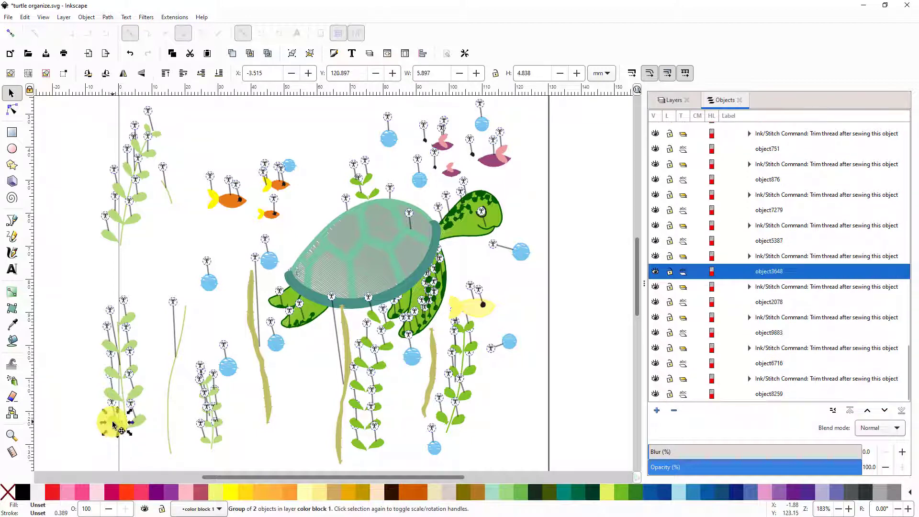
pyautogui.click(136, 397)
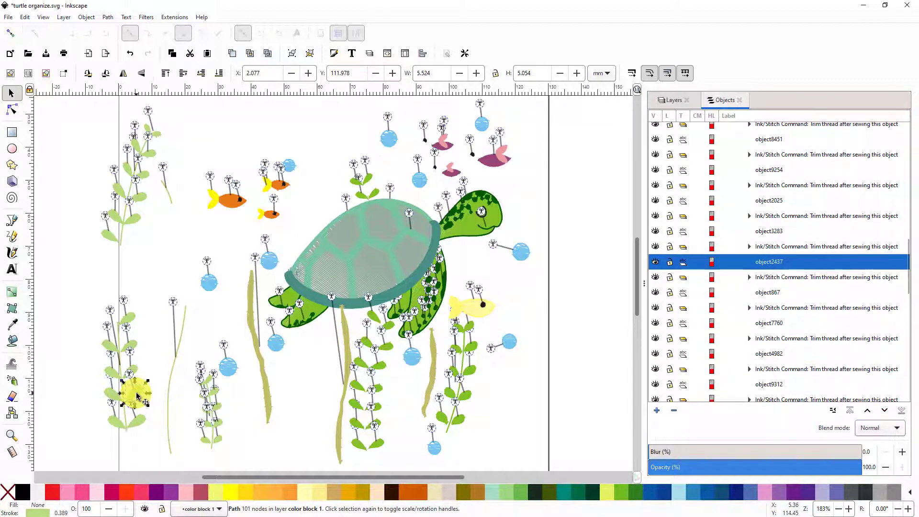
pyautogui.moveTo(137, 395); pyautogui.dragTo(115, 374)
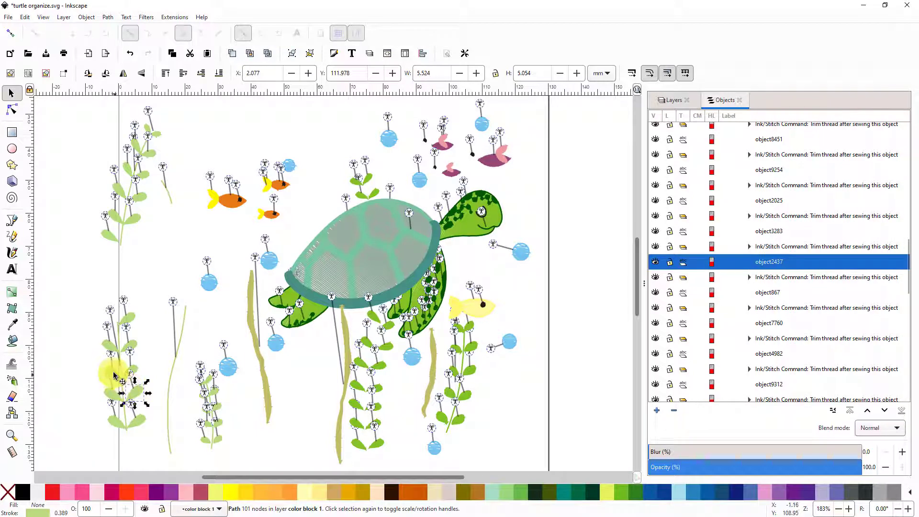
pyautogui.click(128, 346)
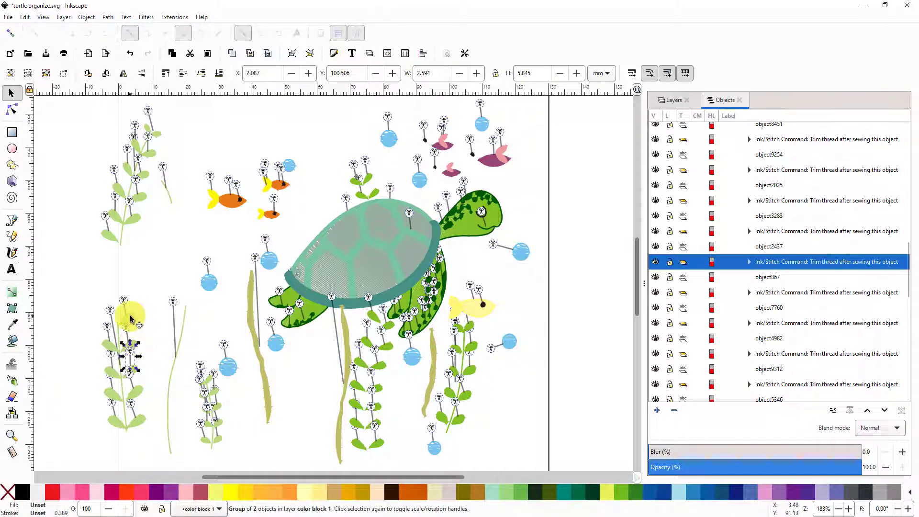
pyautogui.moveTo(130, 319); pyautogui.dragTo(115, 221)
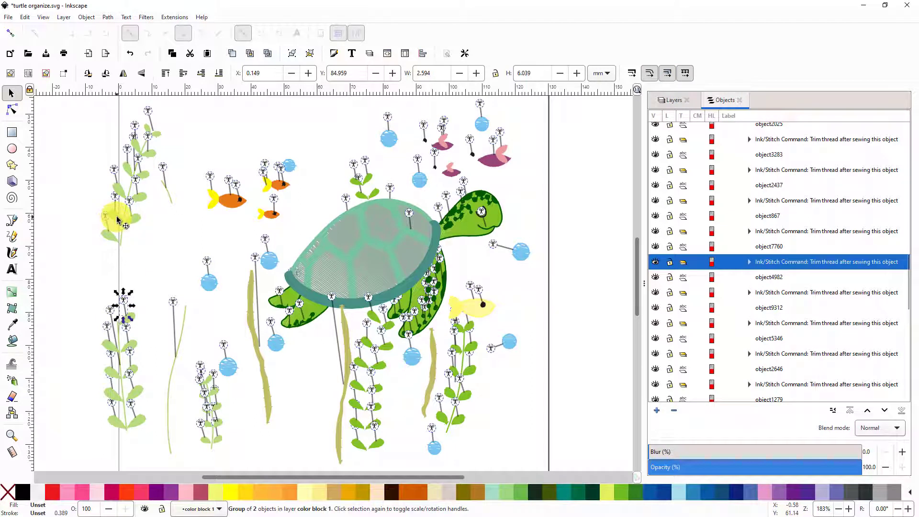
# Step: Move the lowest outer leaf of the upper light green plant off its stem to about X -10.9 mm, Y 60.3 mm and deselect it
pyautogui.click(123, 223)
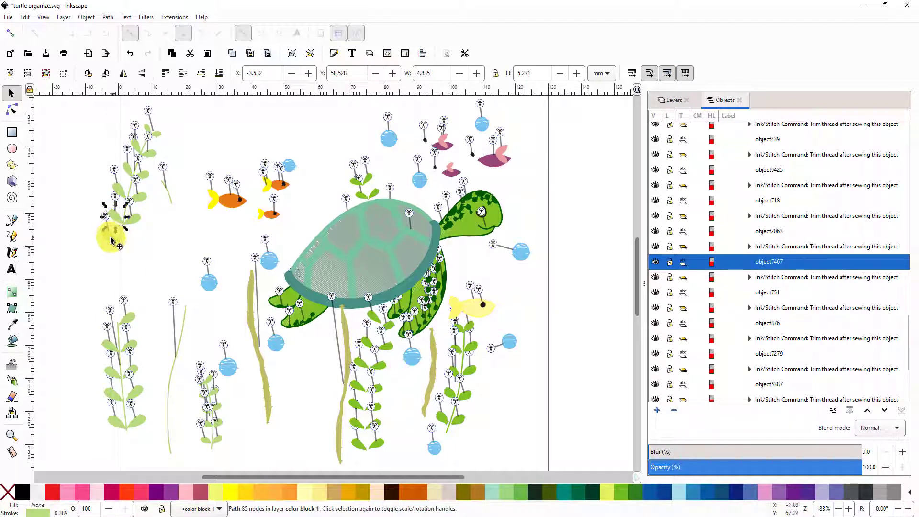
pyautogui.click(134, 224)
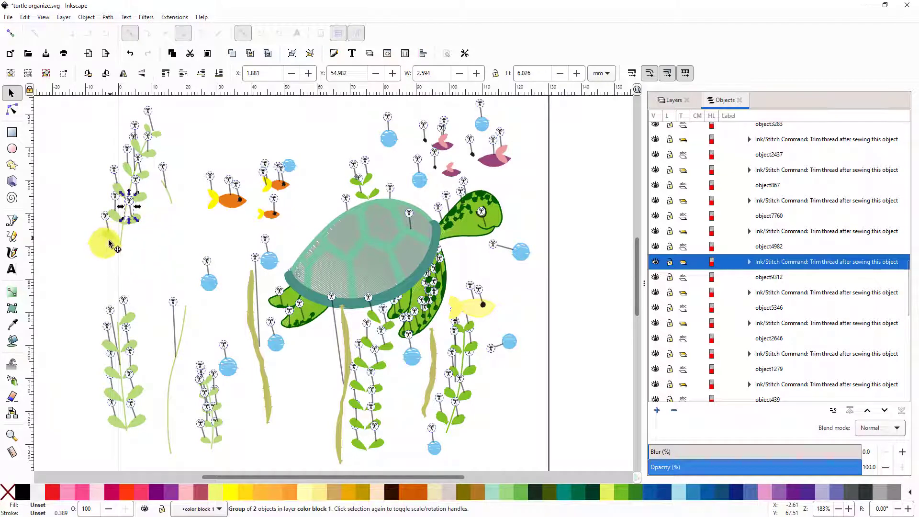
pyautogui.moveTo(109, 240); pyautogui.dragTo(96, 257)
pyautogui.click(96, 257)
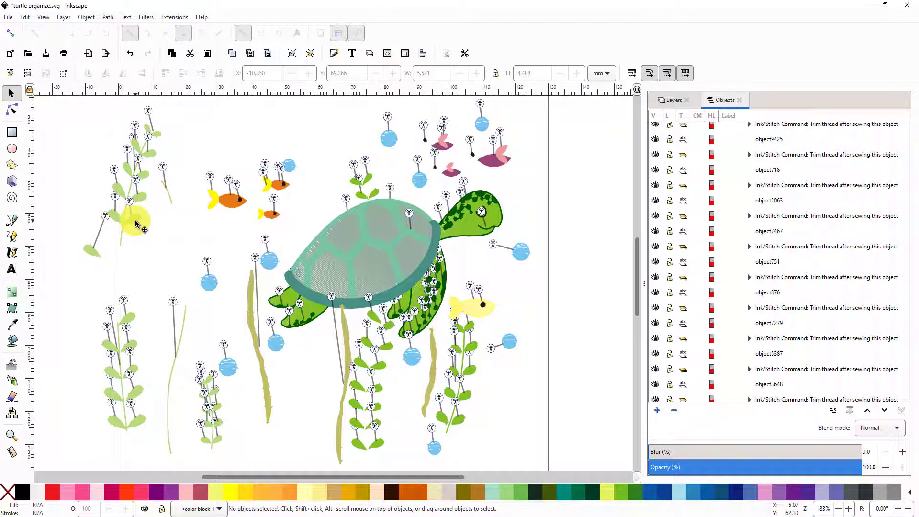
# Step: Pick the opposite lowest leaf of the upper light green plant and move it off the stem to about X 11.0 mm, Y 64.4 mm
pyautogui.click(136, 223)
pyautogui.moveTo(136, 223)
pyautogui.mouseDown()
pyautogui.moveTo(165, 252)
pyautogui.moveTo(66, 255)
pyautogui.moveTo(135, 238)
pyautogui.mouseUp()
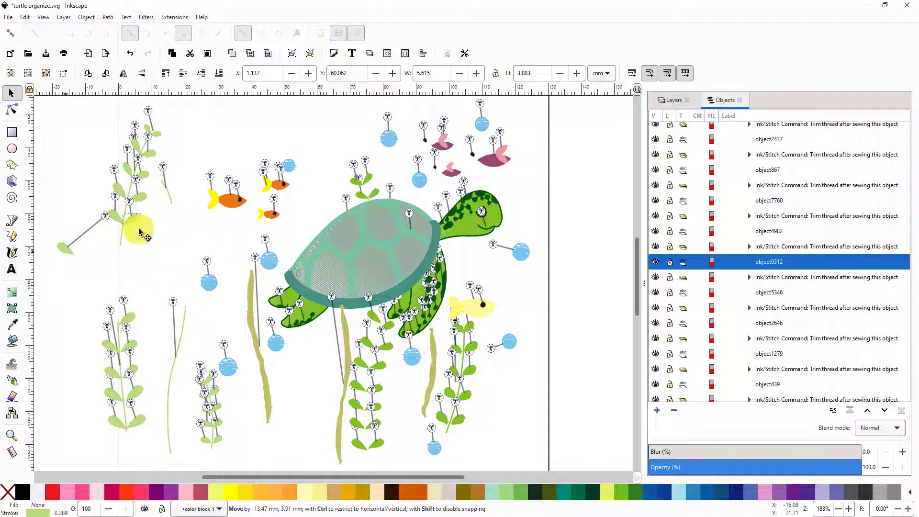
pyautogui.click(139, 232)
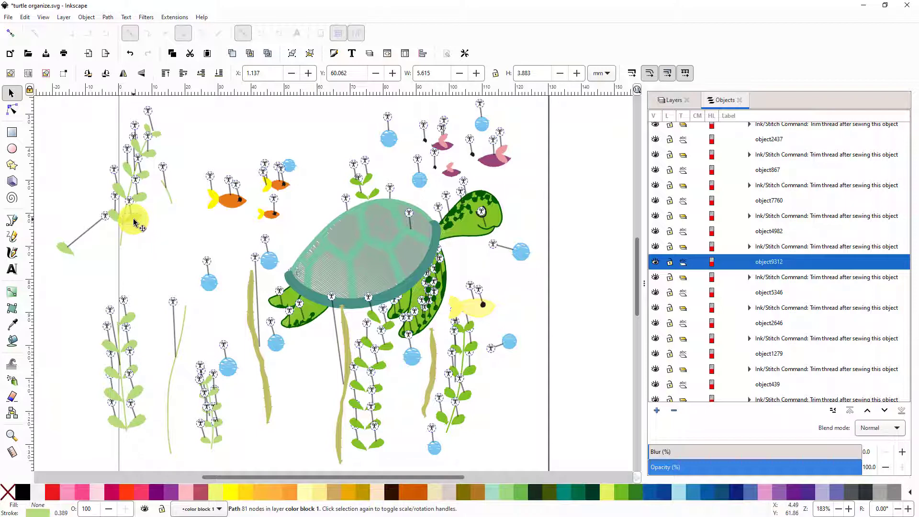
pyautogui.click(135, 226)
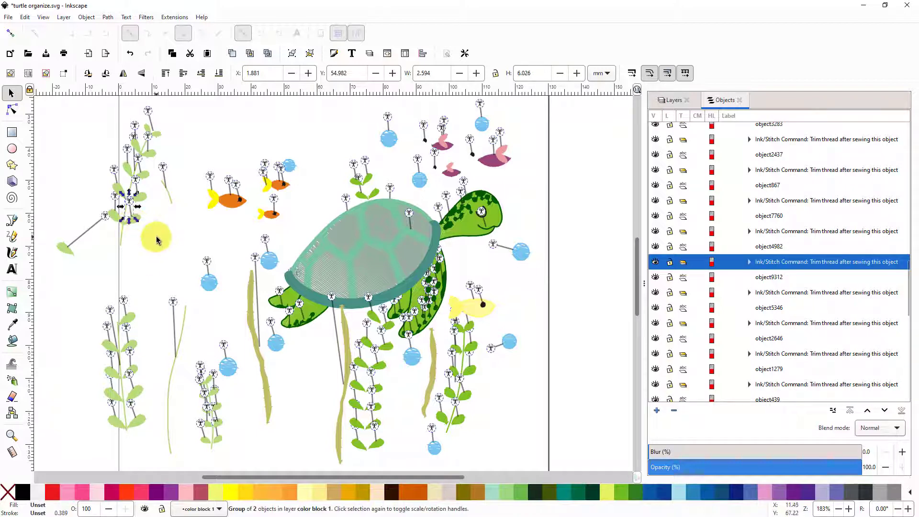
pyautogui.press('ctrl')
pyautogui.scroll(4, 150, 215)
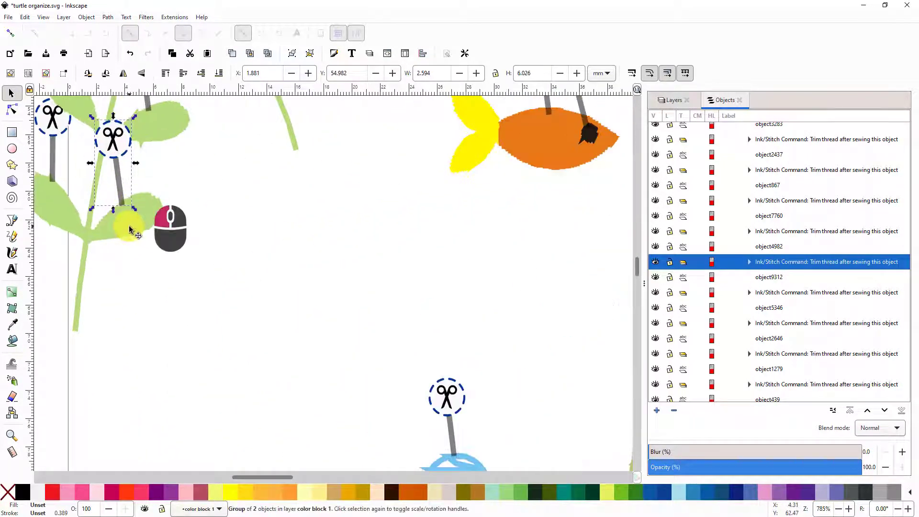
pyautogui.keyDown('alt'); pyautogui.click(129, 230); pyautogui.keyUp('alt')
pyautogui.click(132, 224)
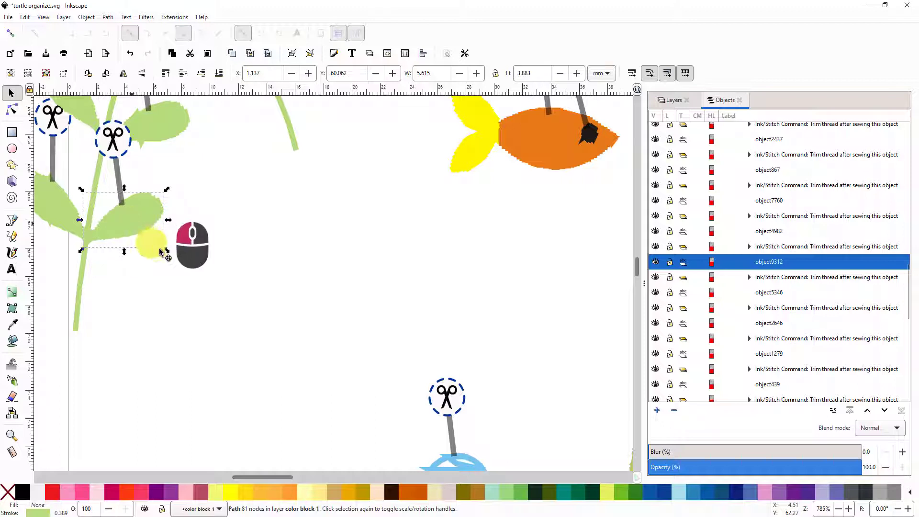
pyautogui.moveTo(274, 291); pyautogui.dragTo(278, 291)
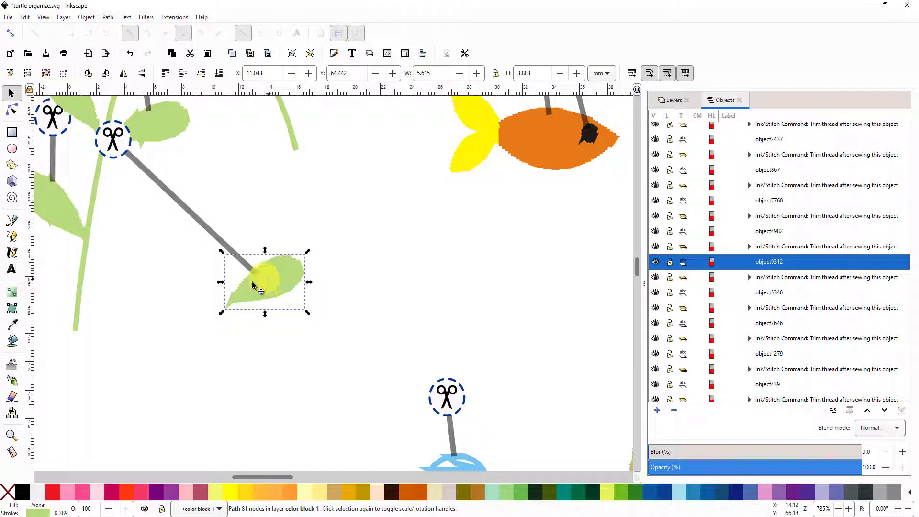
pyautogui.keyDown('ctrl'); pyautogui.scroll(-4, 271, 268); pyautogui.keyUp('ctrl')
pyautogui.keyDown('ctrl'); pyautogui.scroll(-1, 272, 269); pyautogui.keyUp('ctrl')
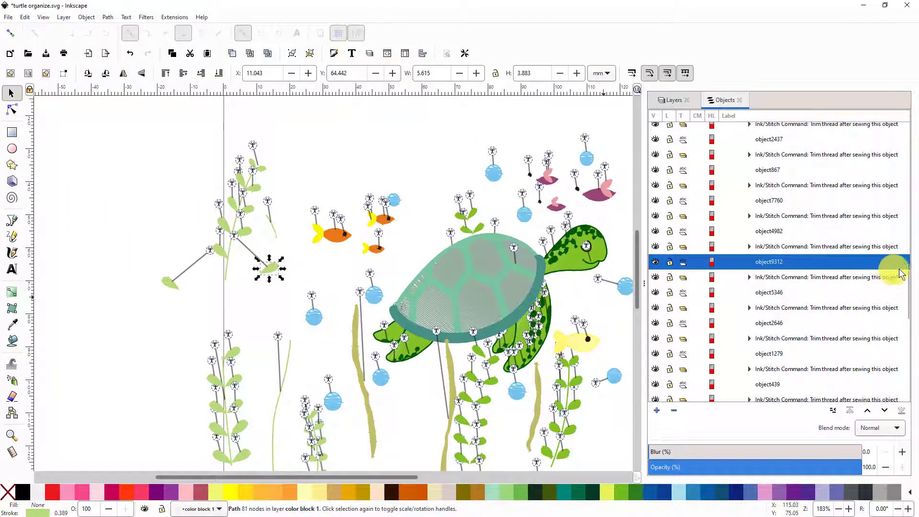
# Step: Try to ungroup the TURTLE-20CM.pes layer with the ordinary Ungroup command
pyautogui.moveTo(909, 286); pyautogui.dragTo(915, 371)
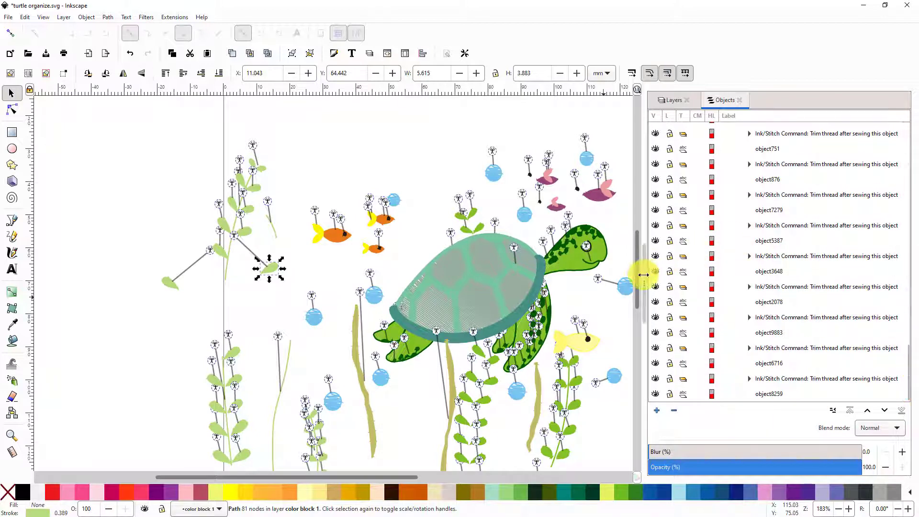
pyautogui.moveTo(639, 261); pyautogui.dragTo(646, 298)
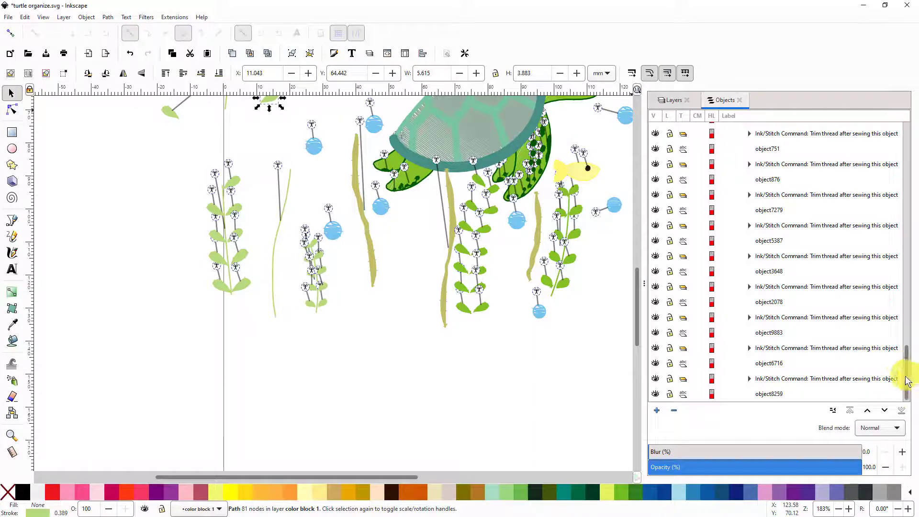
pyautogui.moveTo(908, 381); pyautogui.dragTo(877, 119)
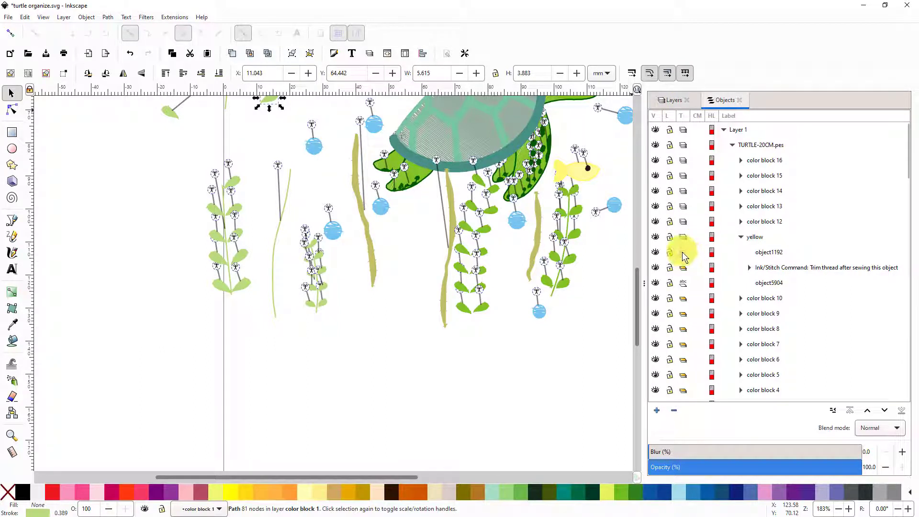
pyautogui.click(739, 146)
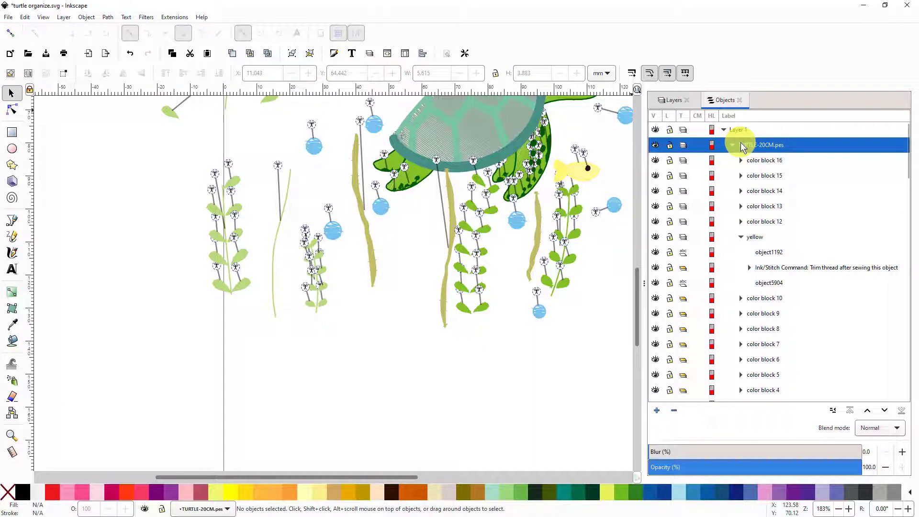
pyautogui.click(85, 18)
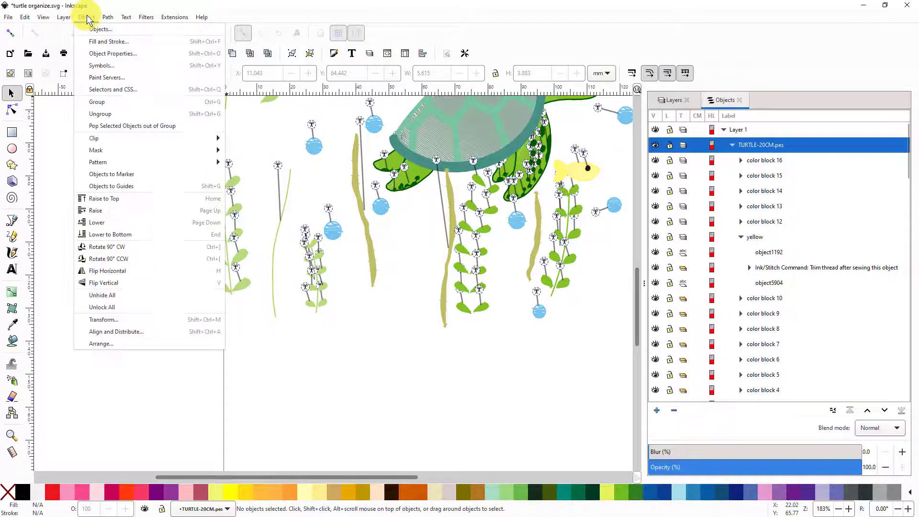
pyautogui.click(102, 115)
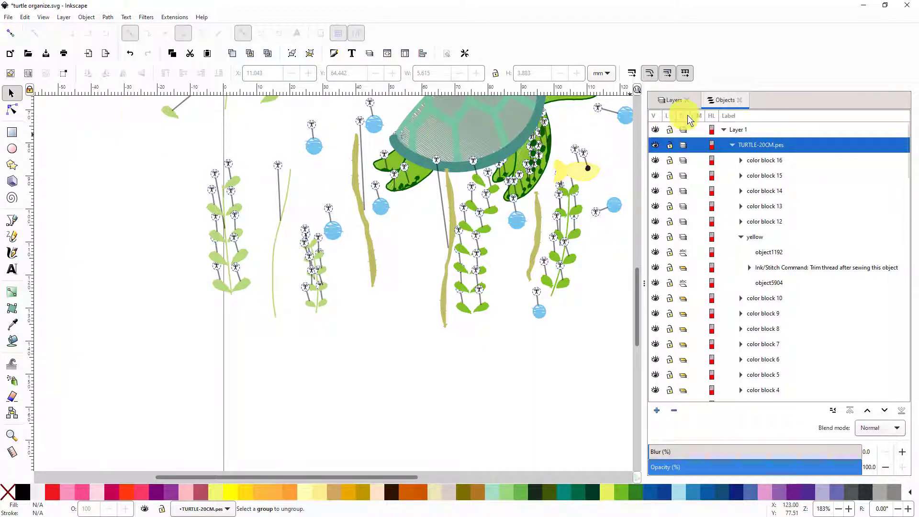
# Step: Deep Ungroup the whole turtle design with starting depth 0, stopping depth 65535 and depth to keep 0
pyautogui.click(716, 143)
pyautogui.click(164, 17)
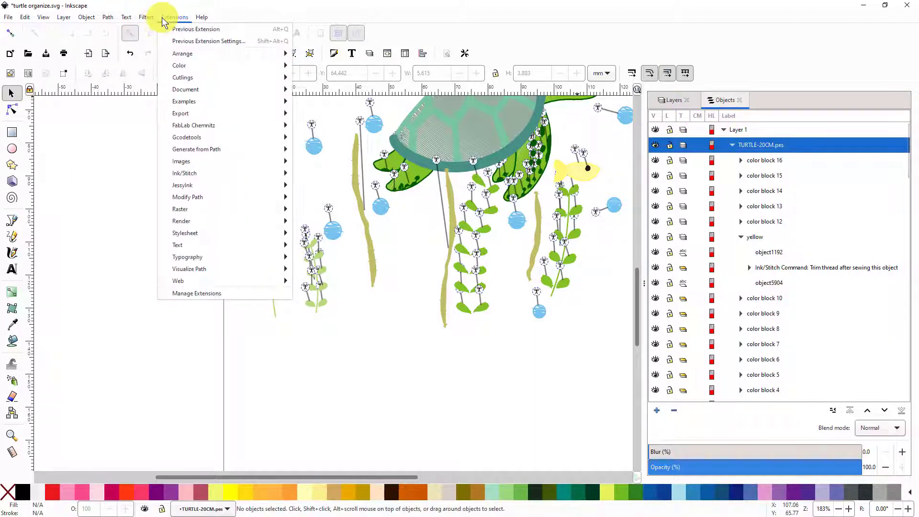
pyautogui.moveTo(110, 20)
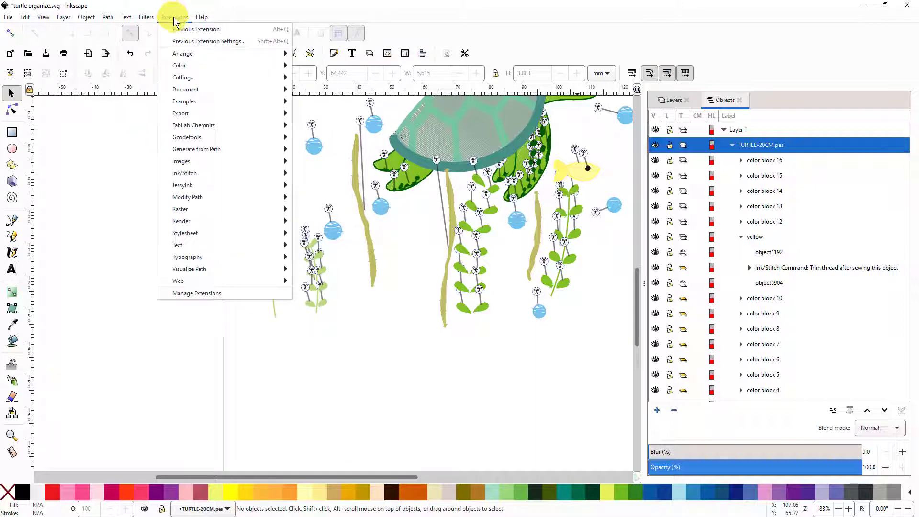
pyautogui.moveTo(193, 53)
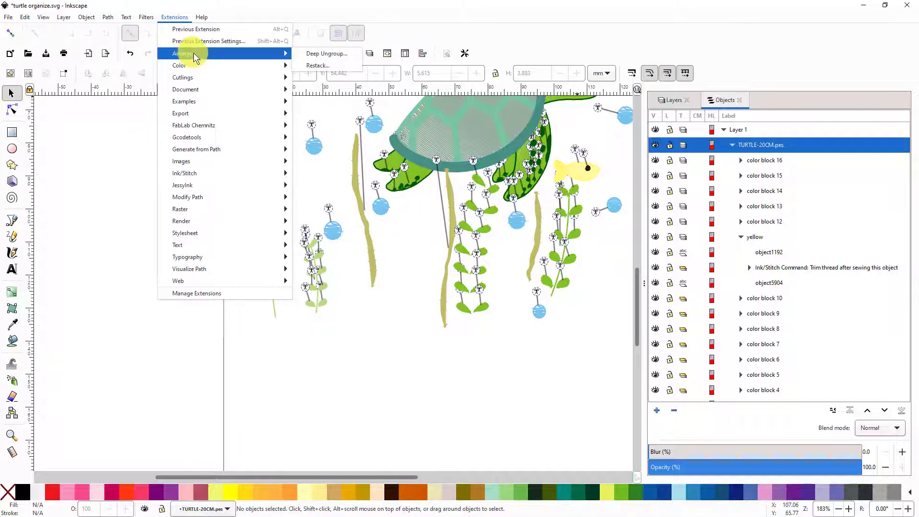
pyautogui.click(332, 53)
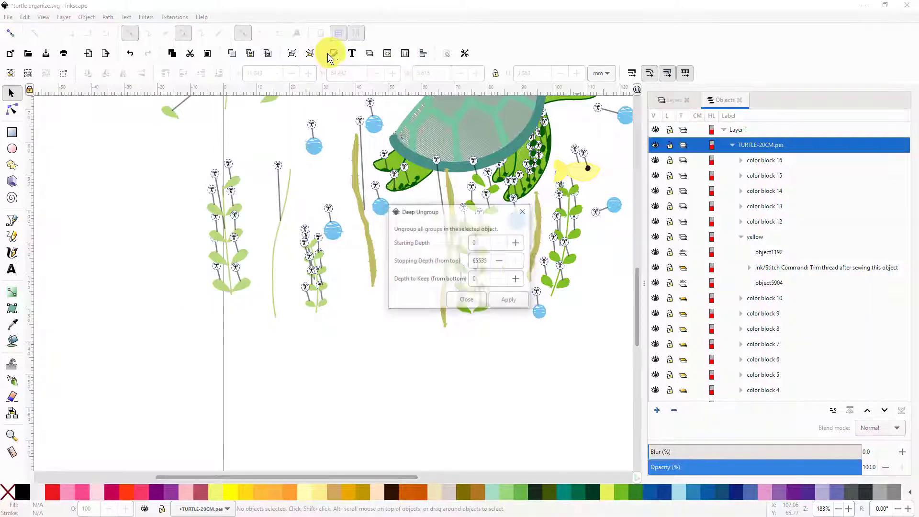
pyautogui.click(506, 298)
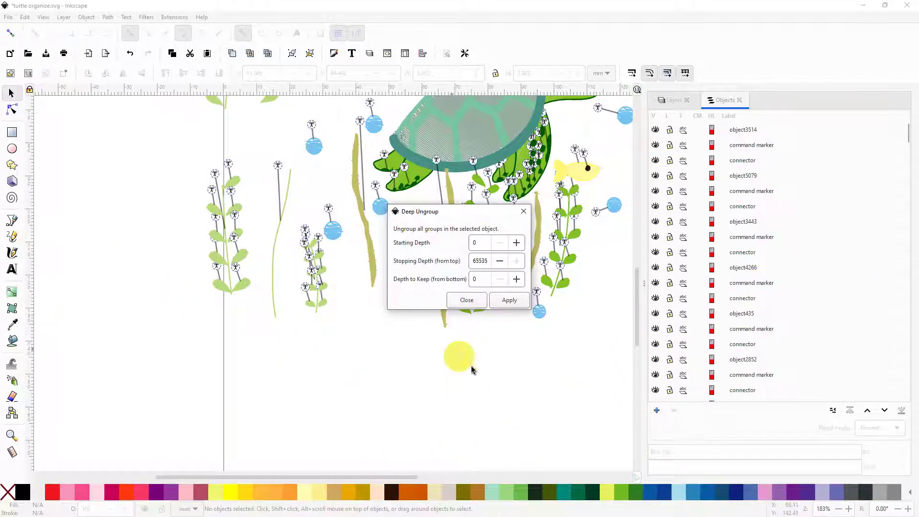
pyautogui.click(464, 300)
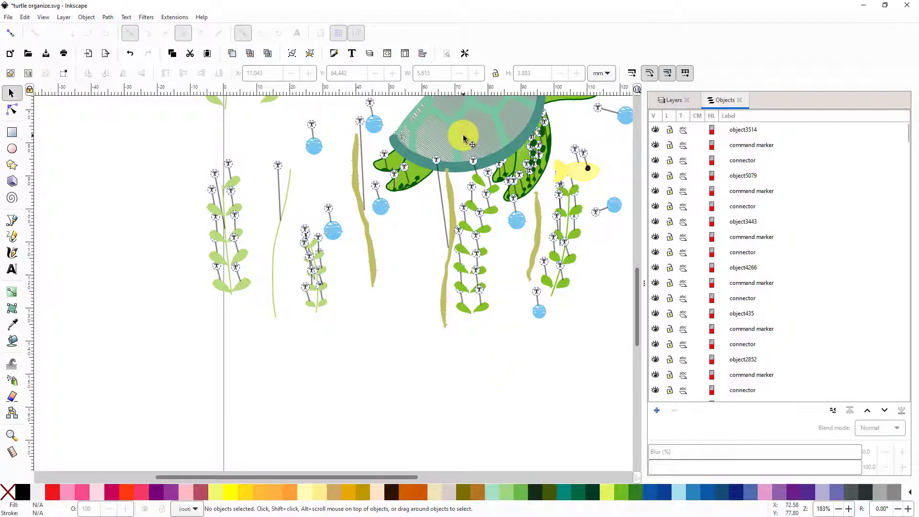
# Step: Select and deselect the whole design on the page, and examine the layer and object lists for remaining groups
pyautogui.press('5')
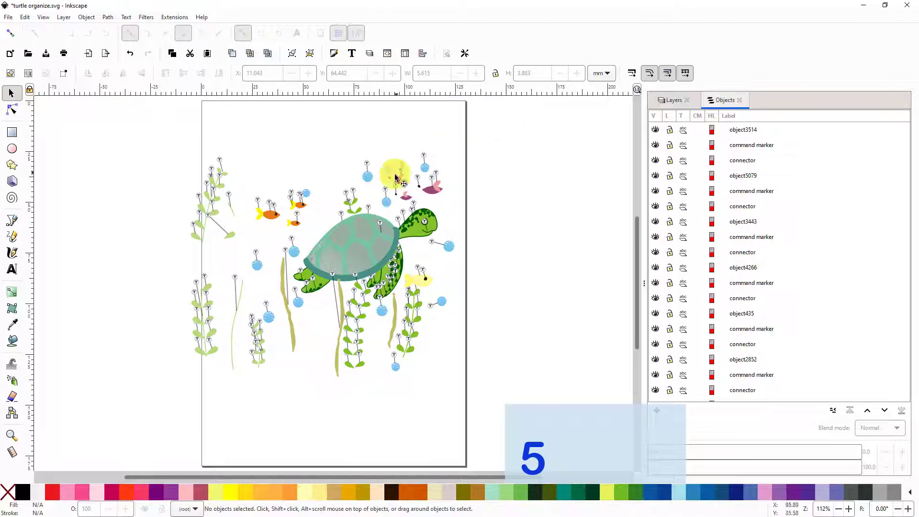
pyautogui.moveTo(163, 134)
pyautogui.mouseDown()
pyautogui.moveTo(260, 137)
pyautogui.moveTo(544, 242)
pyautogui.moveTo(508, 423)
pyautogui.mouseUp()
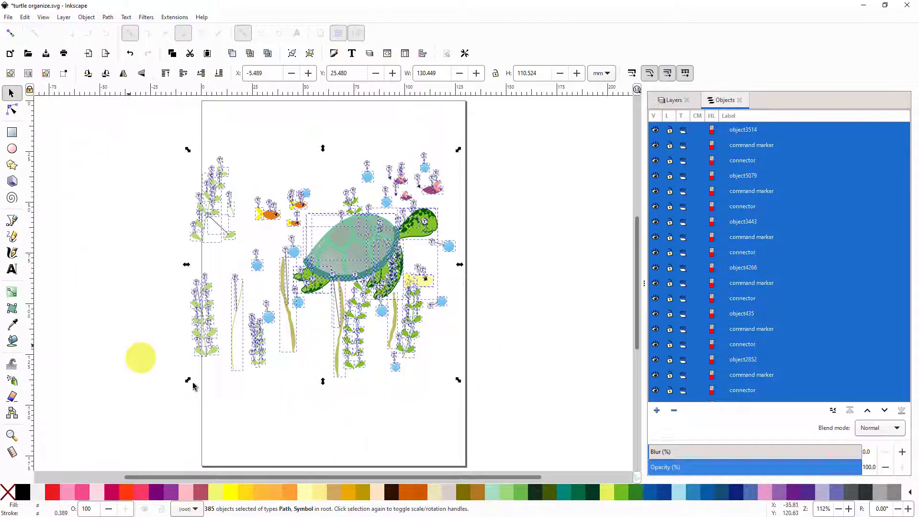
pyautogui.click(371, 416)
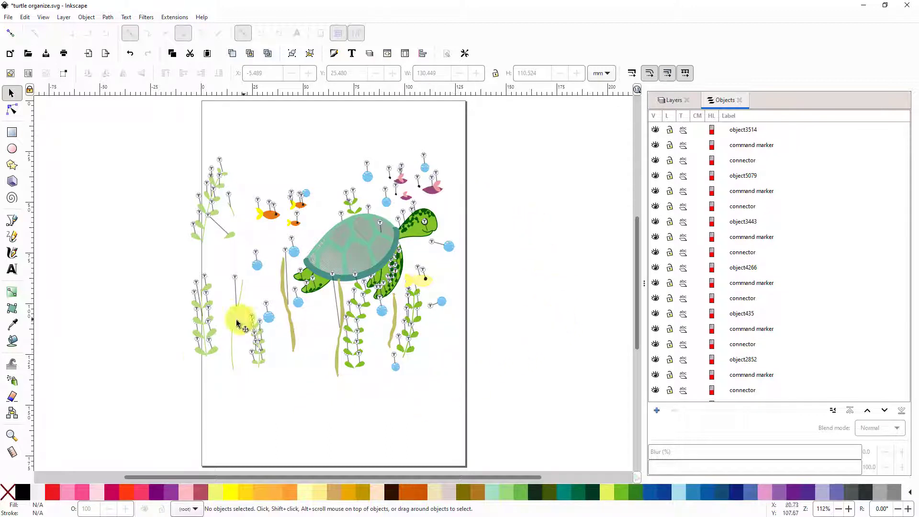
pyautogui.click(673, 101)
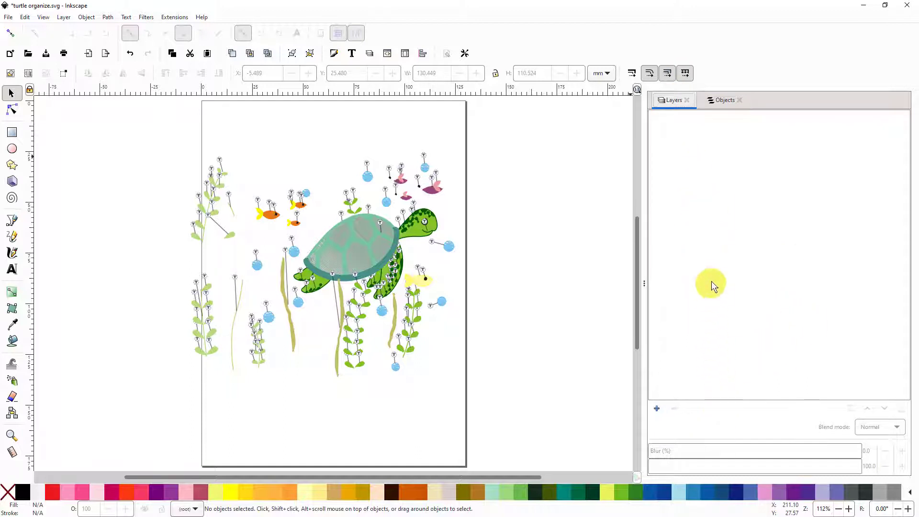
pyautogui.scroll(-3, 713, 273)
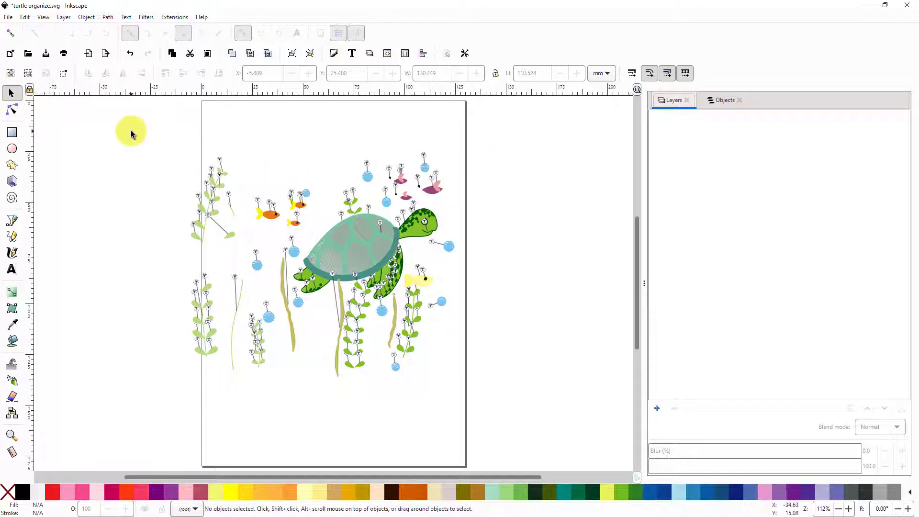
pyautogui.click(724, 100)
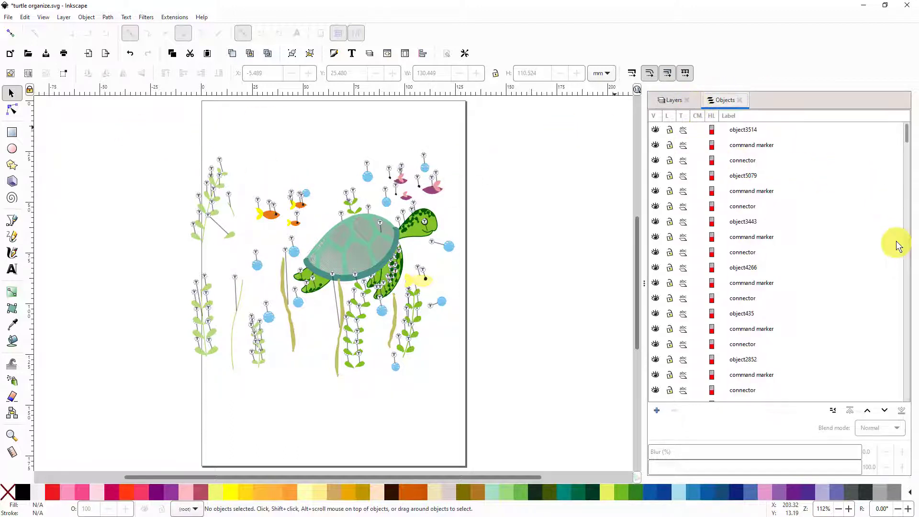
pyautogui.scroll(2, 727, 225)
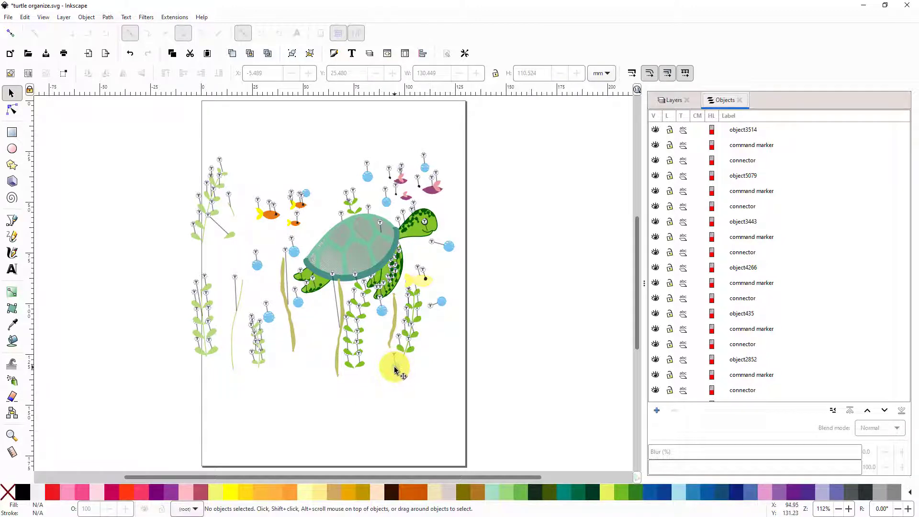
# Step: Add a new layer named "water"
pyautogui.click(658, 410)
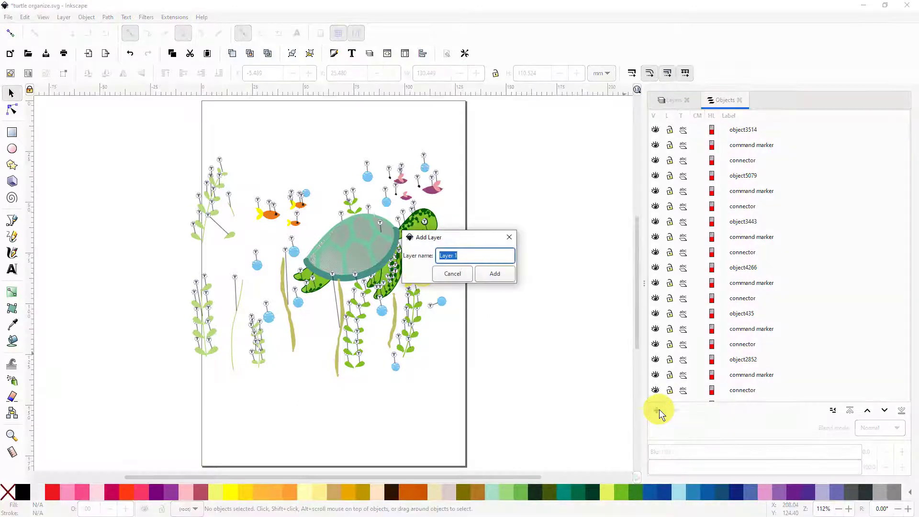
pyautogui.write('wa')
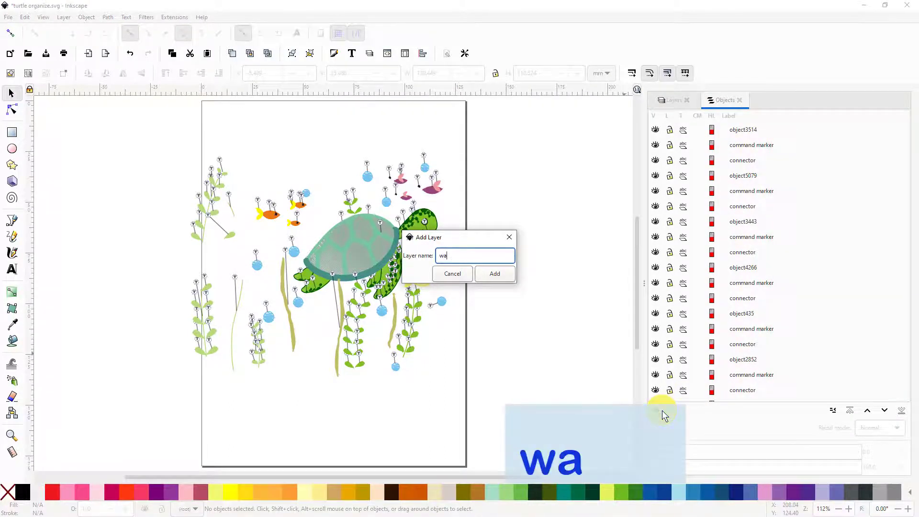
pyautogui.write('ter')
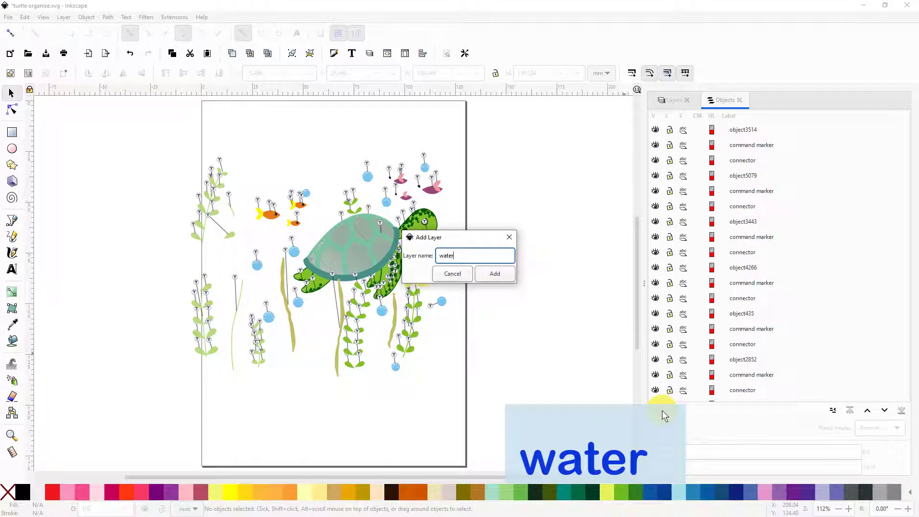
pyautogui.click(498, 273)
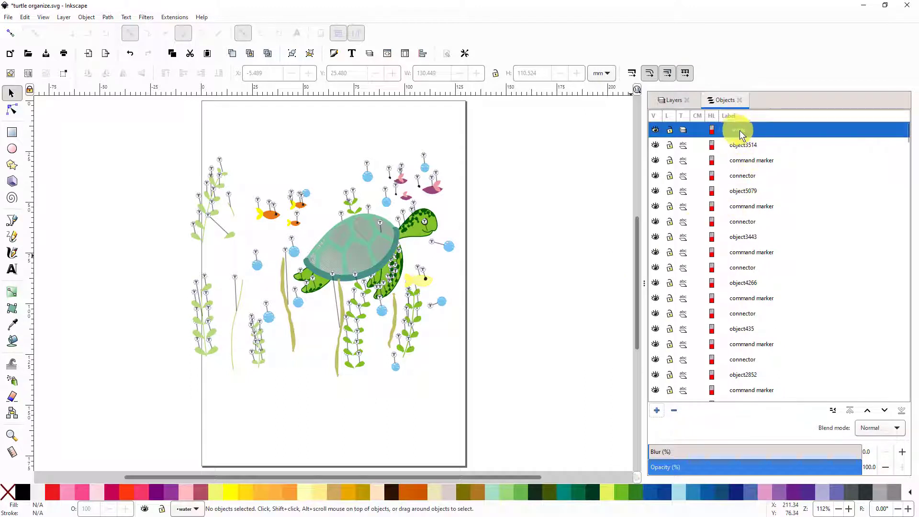
# Step: Select the light blue bubble below the seaweed, then extend the selection to all objects with the same stroke color
pyautogui.click(398, 368)
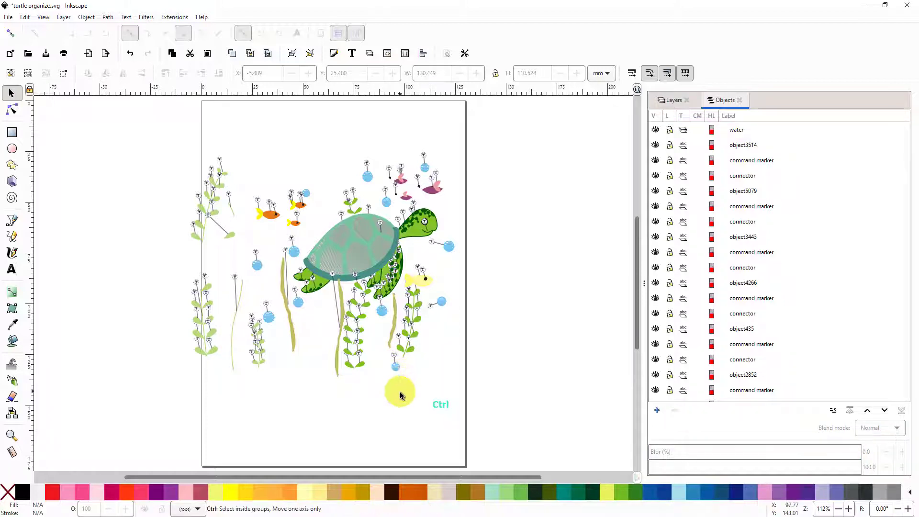
pyautogui.keyDown('ctrl'); pyautogui.scroll(3, 398, 385); pyautogui.keyUp('ctrl')
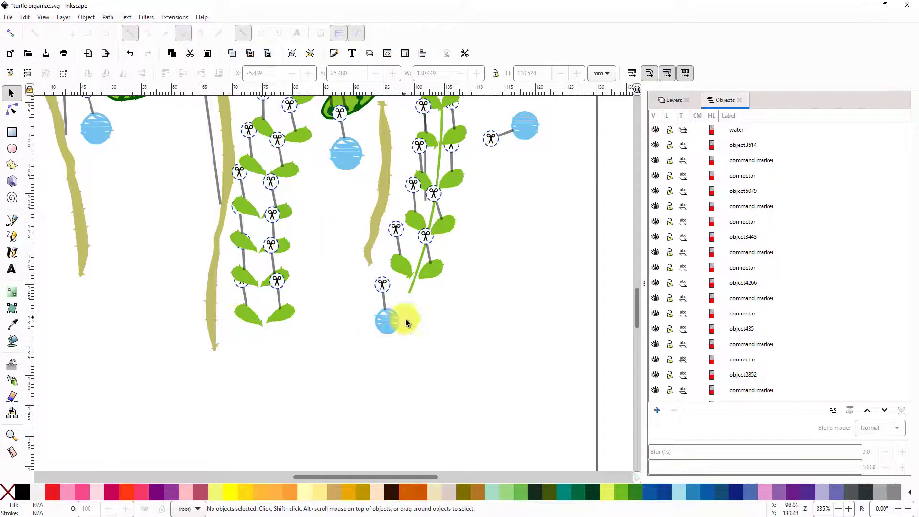
pyautogui.click(384, 329)
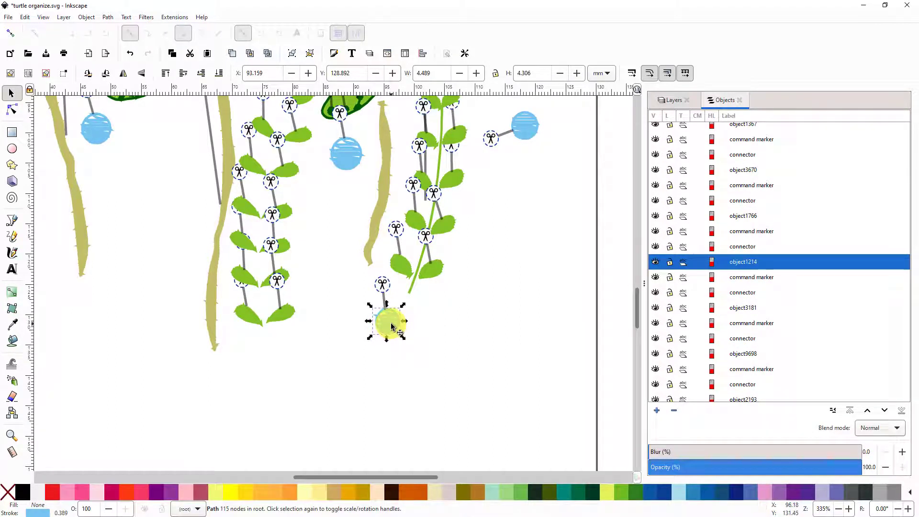
pyautogui.click(25, 17)
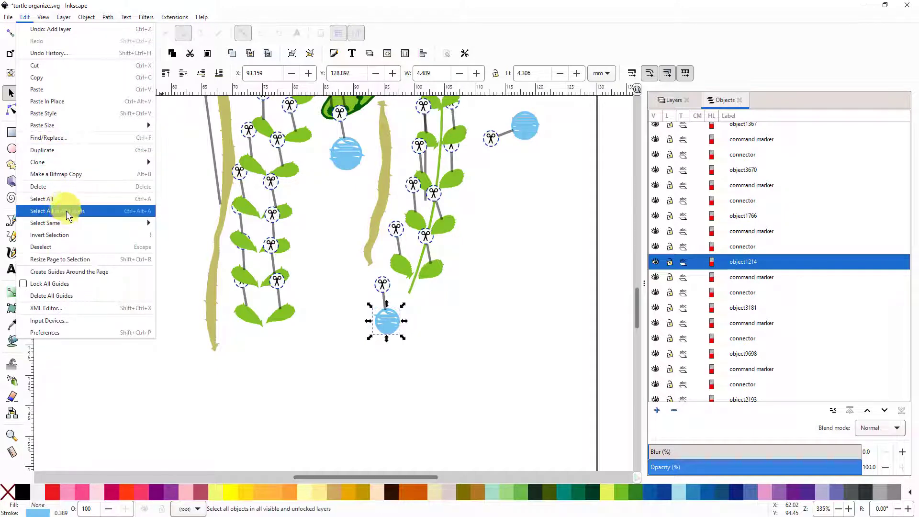
pyautogui.moveTo(65, 228)
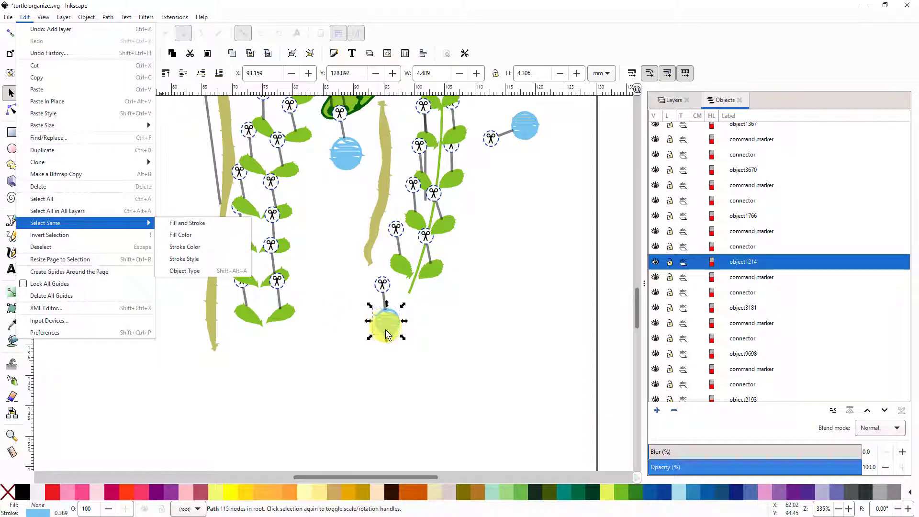
pyautogui.click(214, 247)
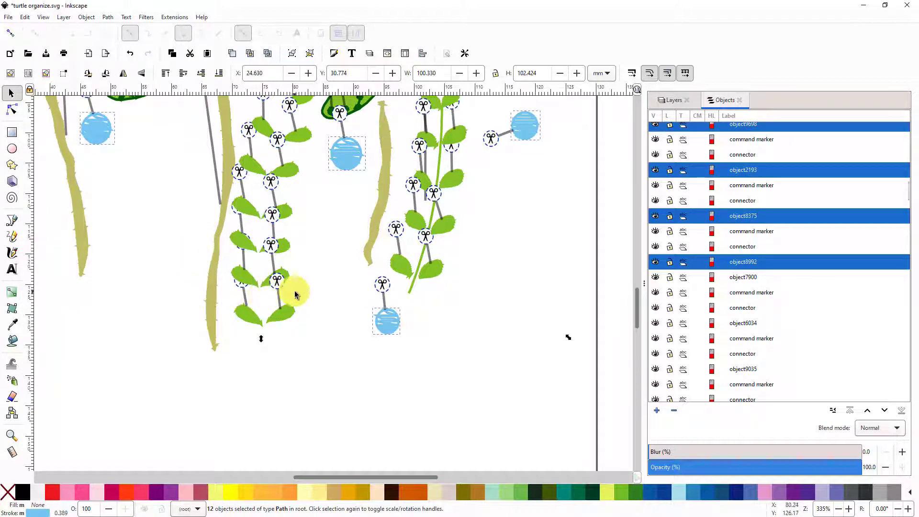
# Step: Move all the selected light blue bubbles to the "water" layer
pyautogui.keyDown('ctrl'); pyautogui.scroll(-3, 344, 165); pyautogui.keyUp('ctrl')
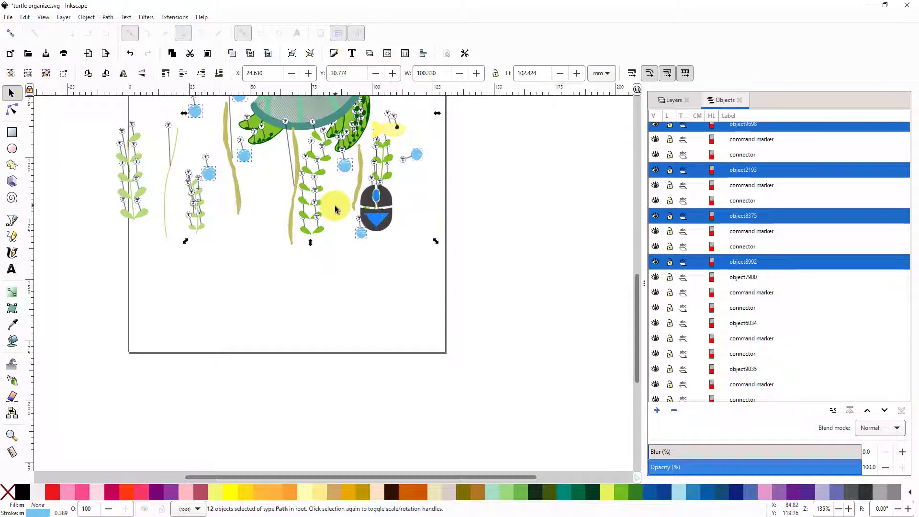
pyautogui.moveTo(335, 206); pyautogui.dragTo(353, 391)
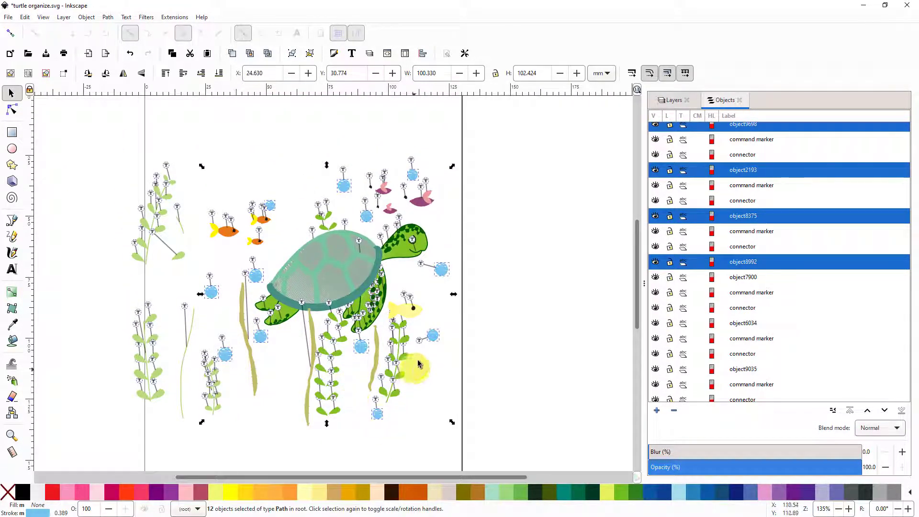
pyautogui.rightClick(226, 358)
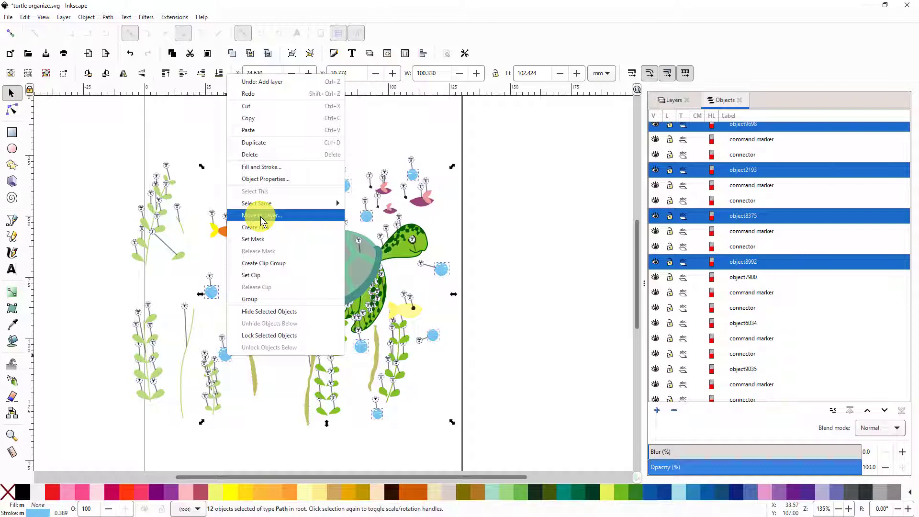
pyautogui.click(302, 218)
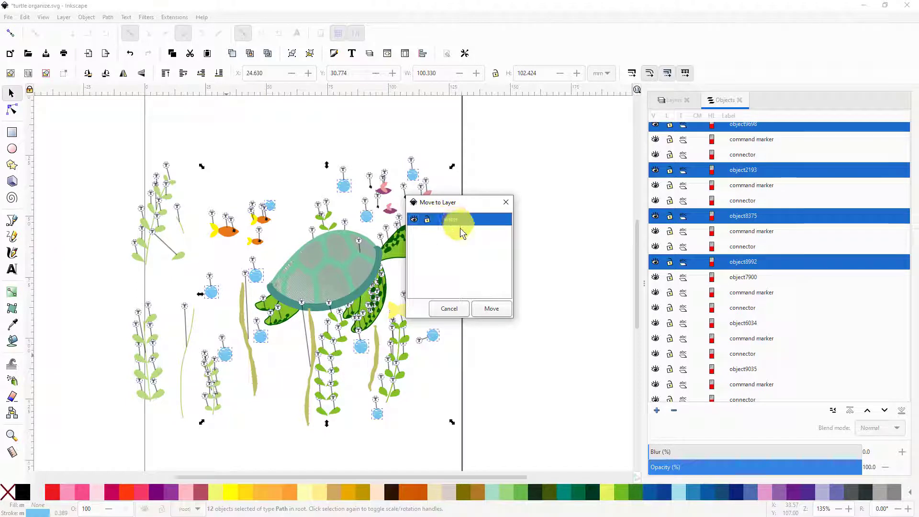
pyautogui.click(482, 307)
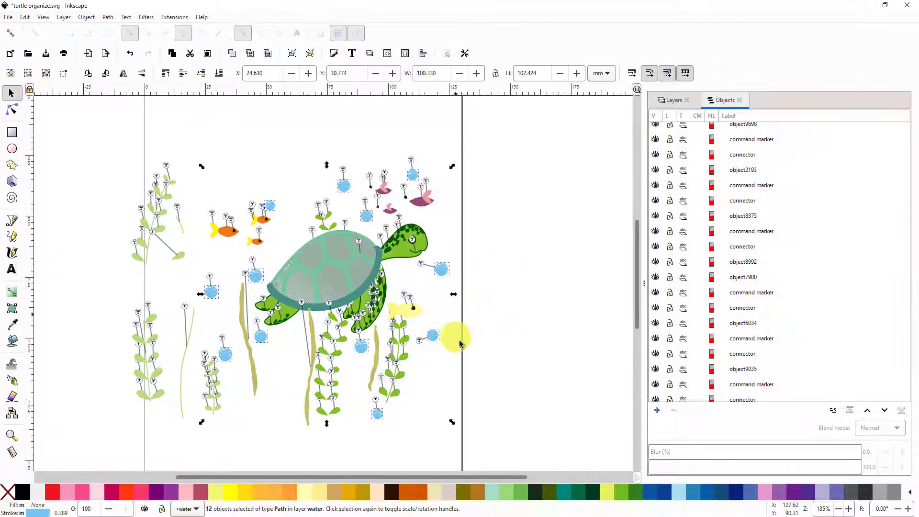
# Step: Examine the contents of the "water" layer in the object list, collapsing and expanding it, and review the design on the page
pyautogui.scroll(5, 580, 286)
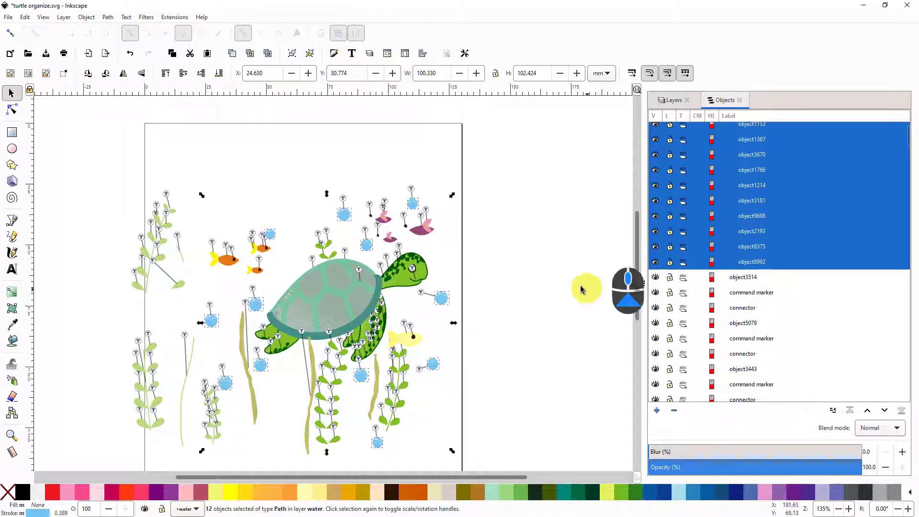
pyautogui.scroll(-3, 580, 288)
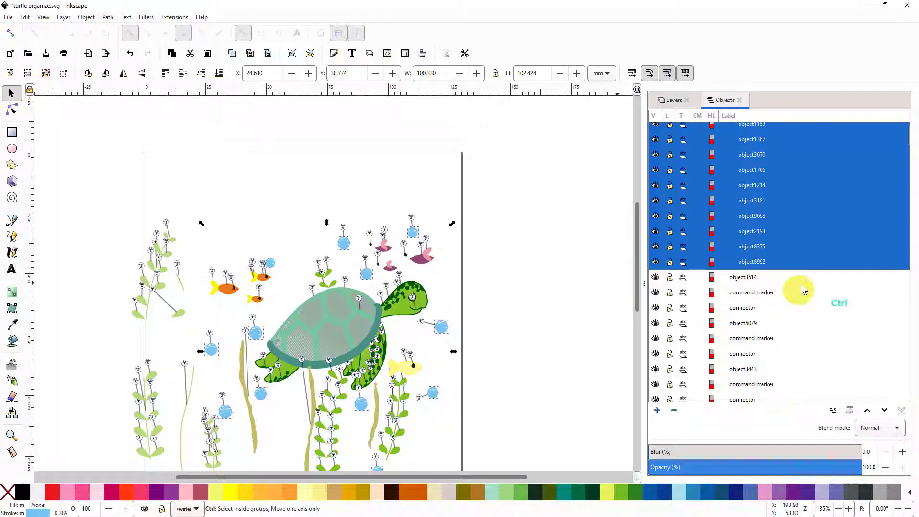
pyautogui.scroll(2, 802, 278)
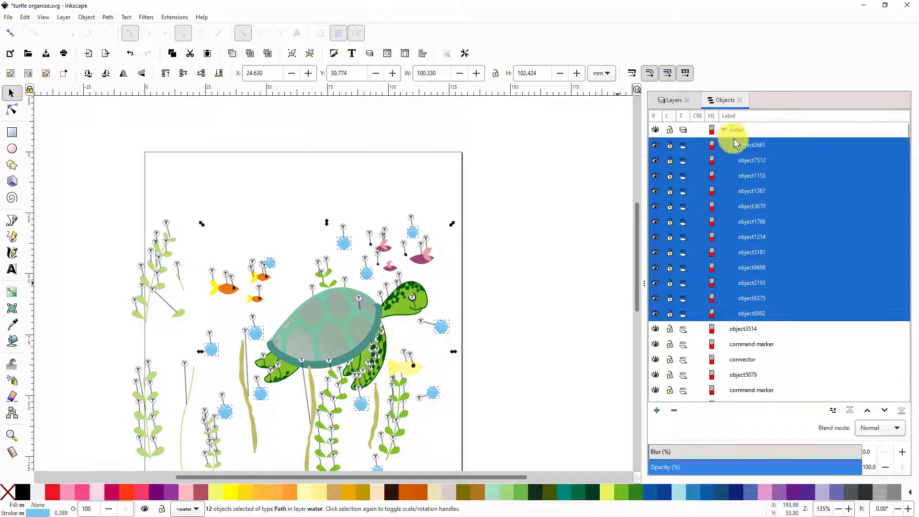
pyautogui.click(724, 131)
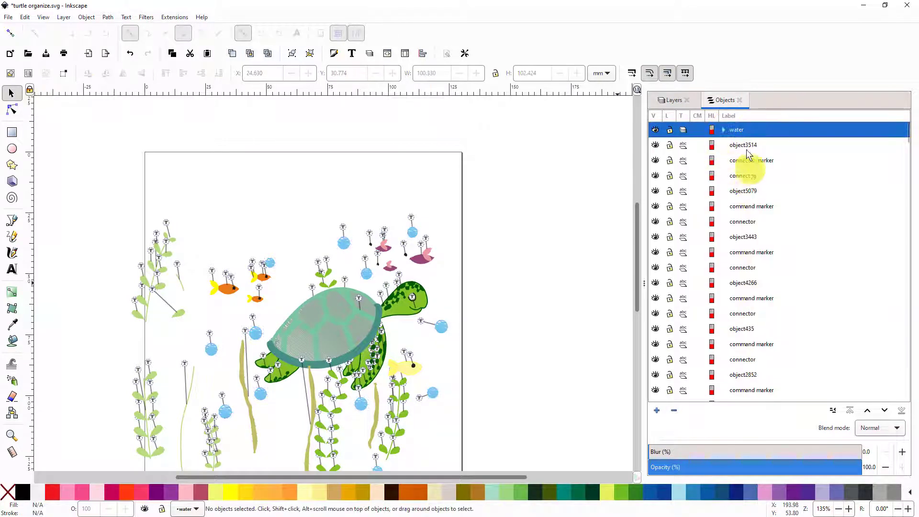
pyautogui.click(725, 131)
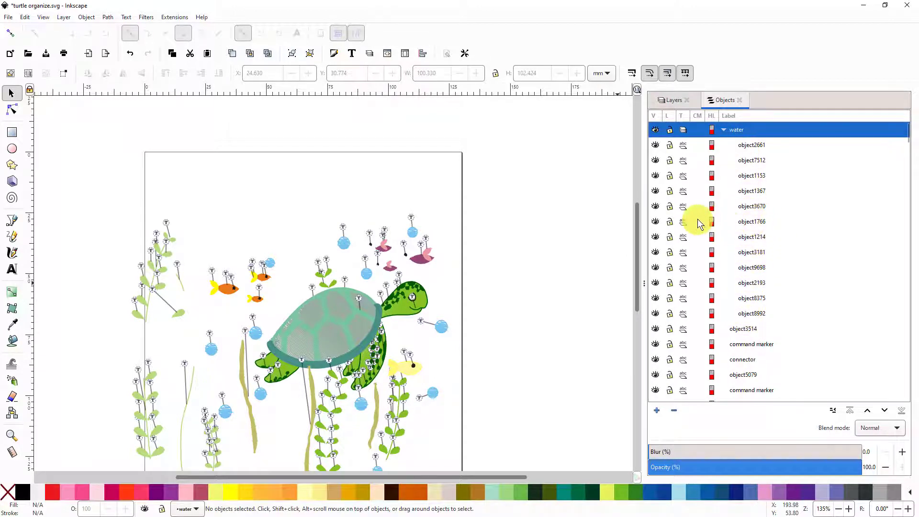
pyautogui.press('ctrl')
pyautogui.scroll(-3, 510, 318)
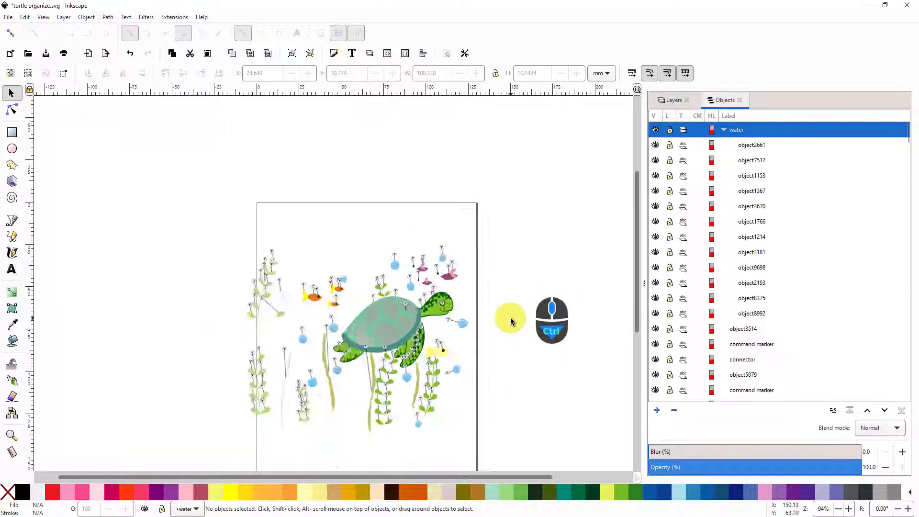
pyautogui.scroll(2, 415, 390)
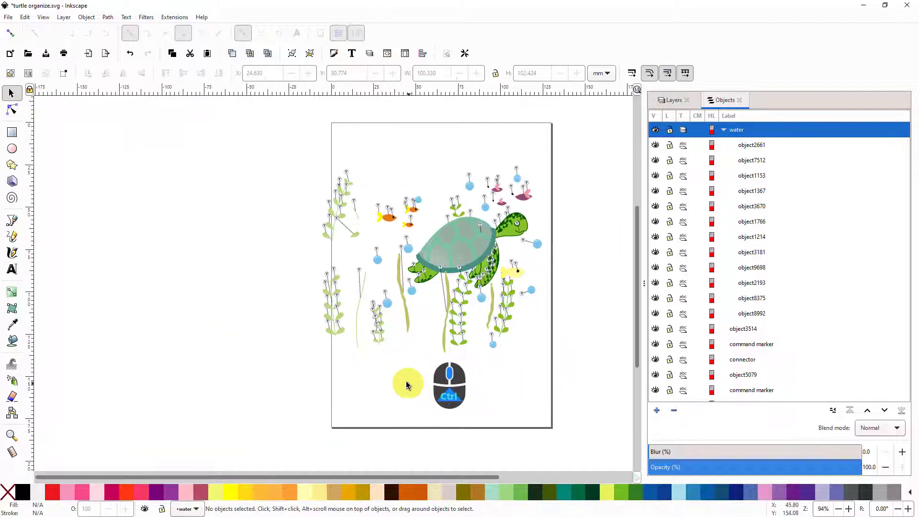
pyautogui.scroll(1, 412, 383)
pyautogui.moveTo(373, 228); pyautogui.dragTo(290, 271)
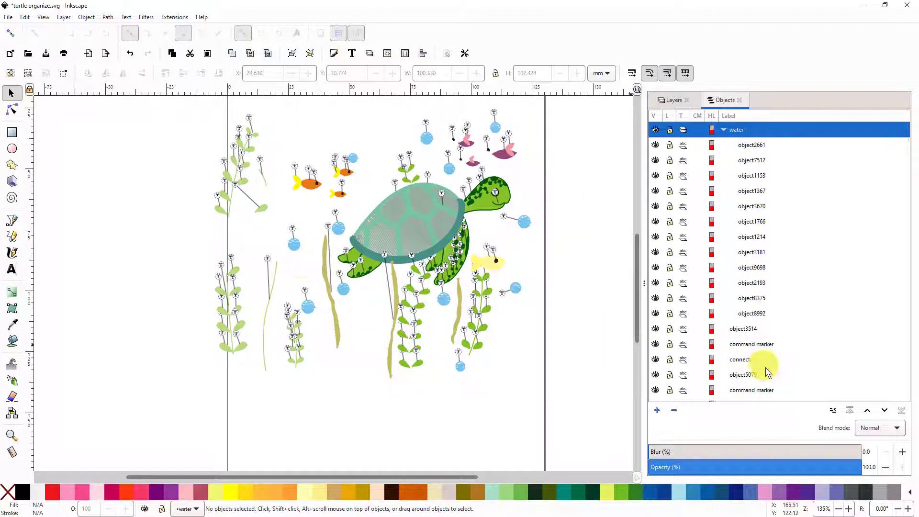
# Step: Add a new layer named "light green" positioned above the current "water" layer
pyautogui.click(657, 411)
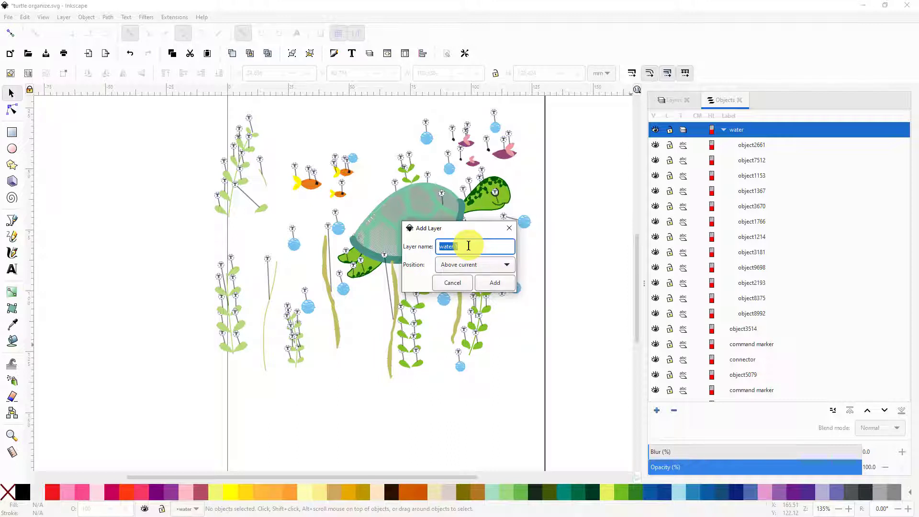
pyautogui.write('ligh')
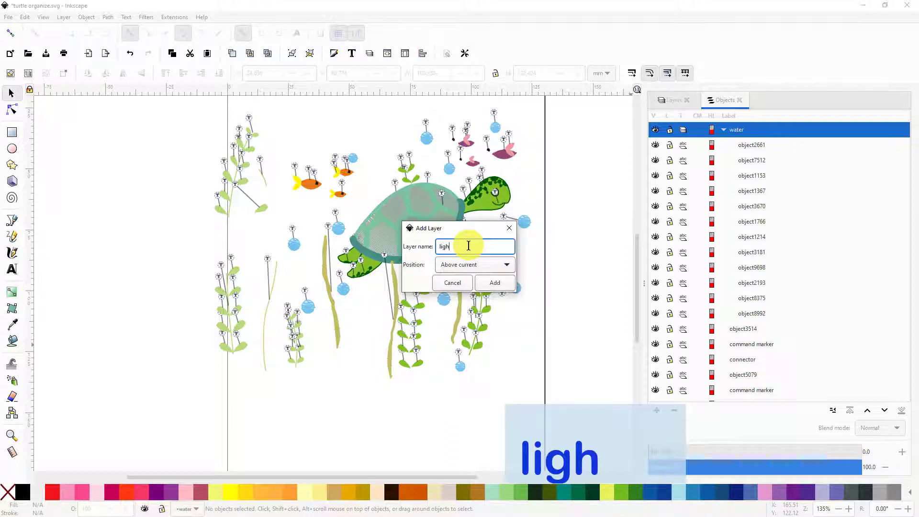
pyautogui.write('t green')
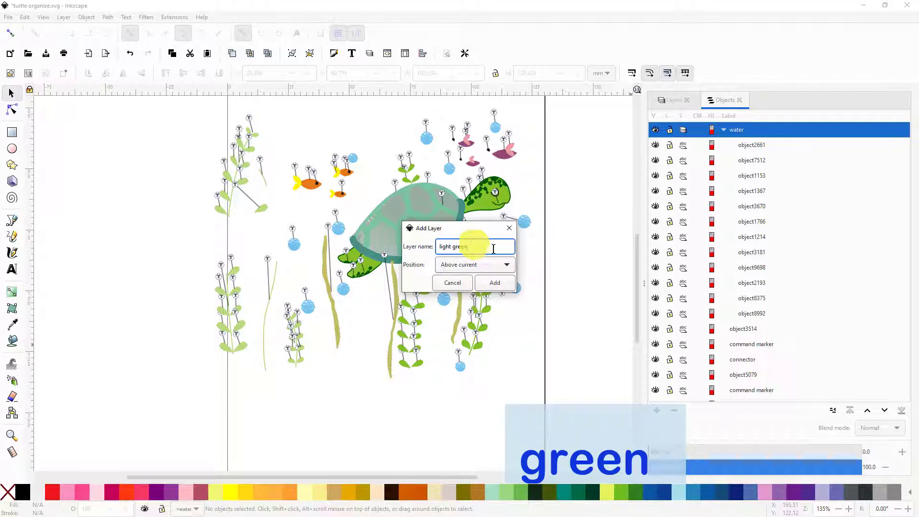
pyautogui.click(491, 287)
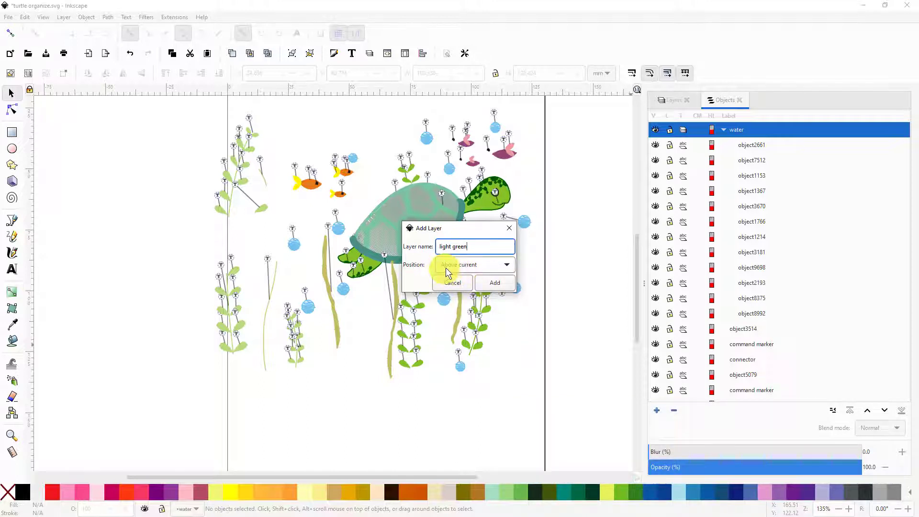
pyautogui.click(508, 265)
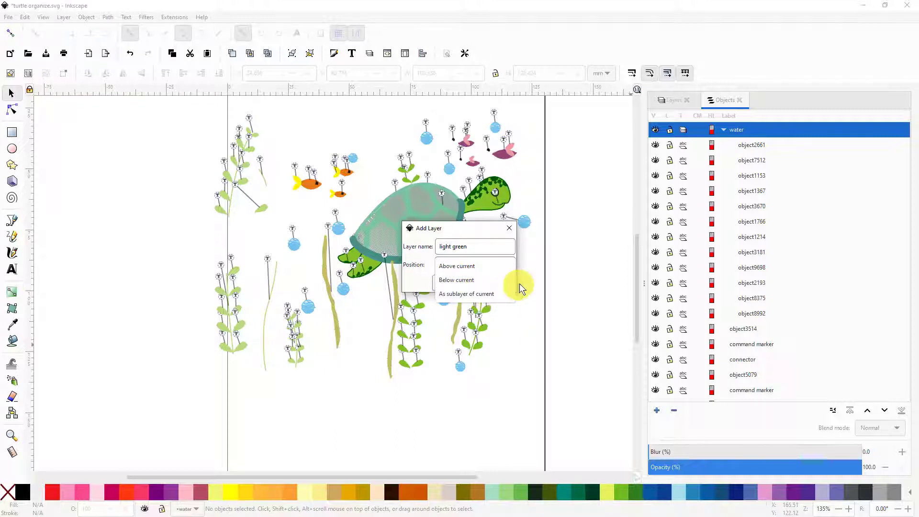
pyautogui.click(472, 266)
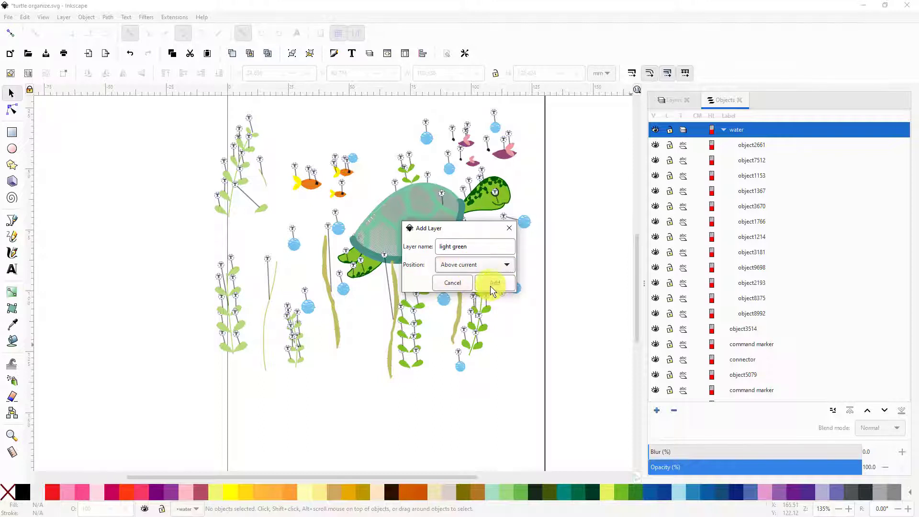
pyautogui.click(494, 286)
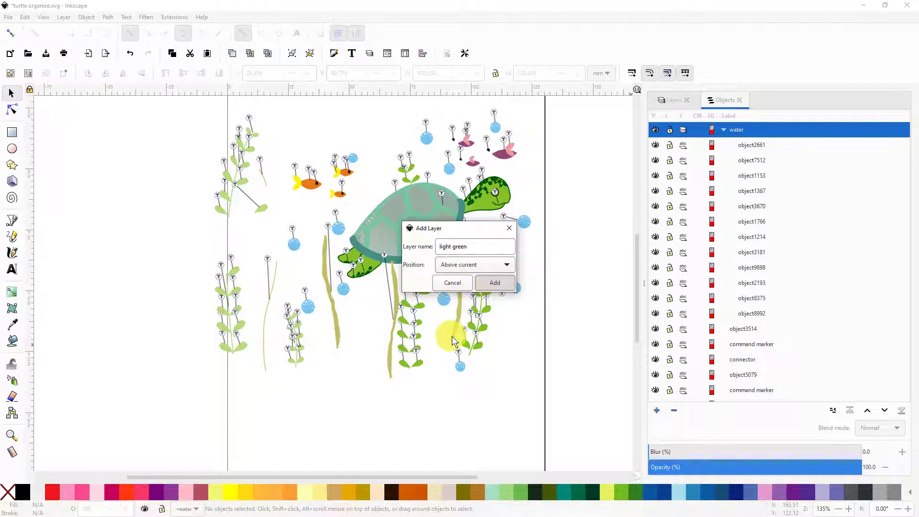
# Step: Select one light green leaf at the base of the seaweed, then all objects sharing its stroke color
pyautogui.click(242, 348)
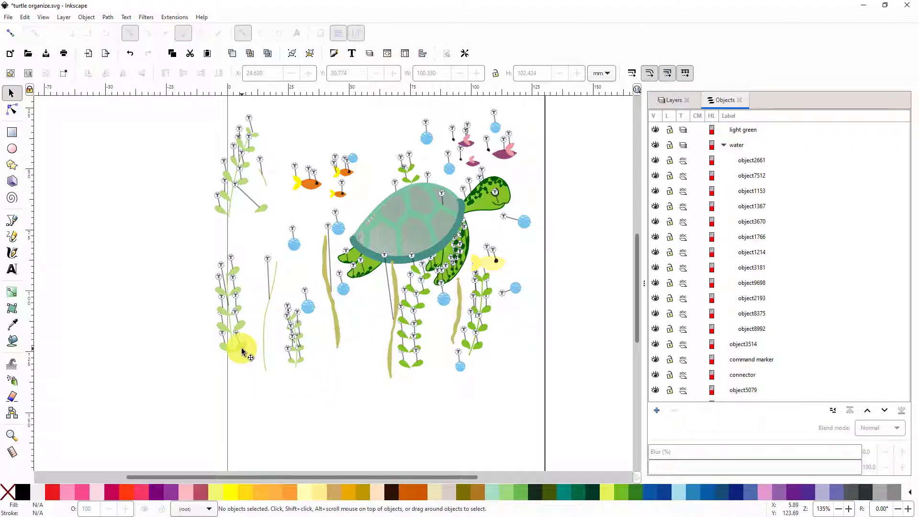
pyautogui.keyDown('ctrl'); pyautogui.scroll(3, 240, 347); pyautogui.keyUp('ctrl')
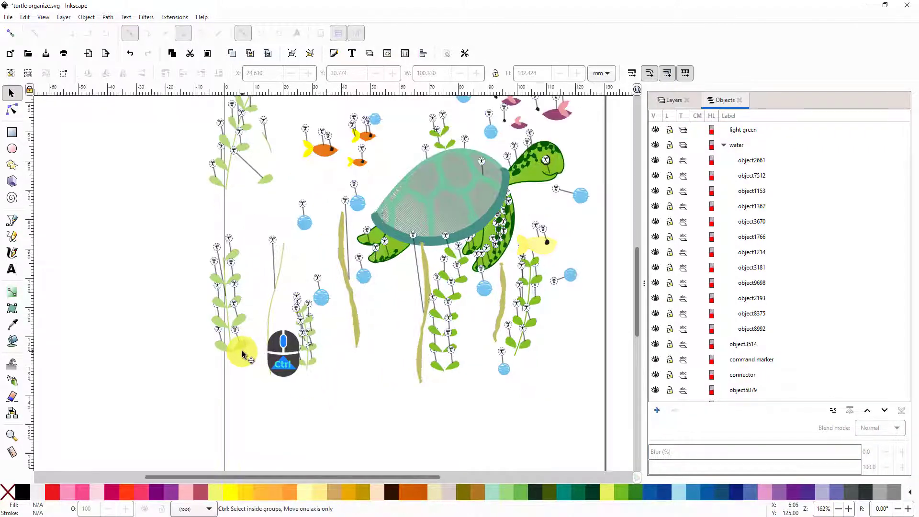
pyautogui.click(242, 352)
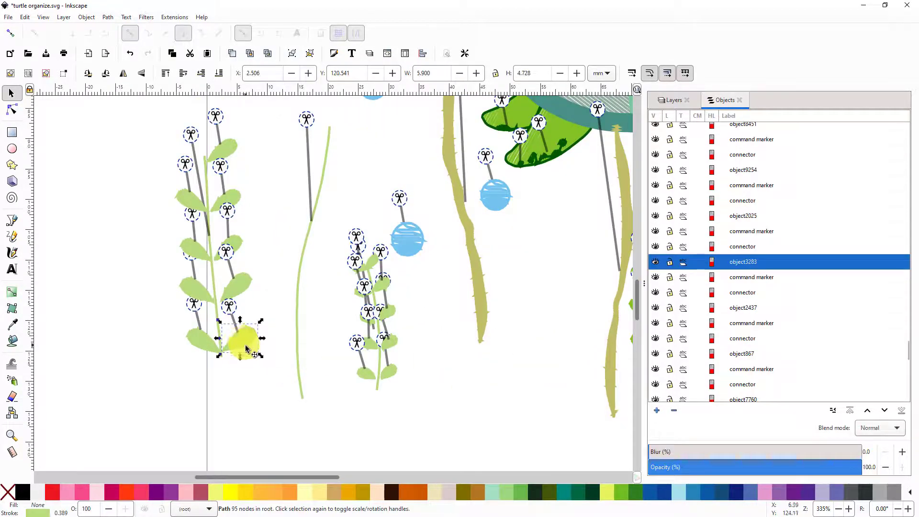
pyautogui.click(25, 17)
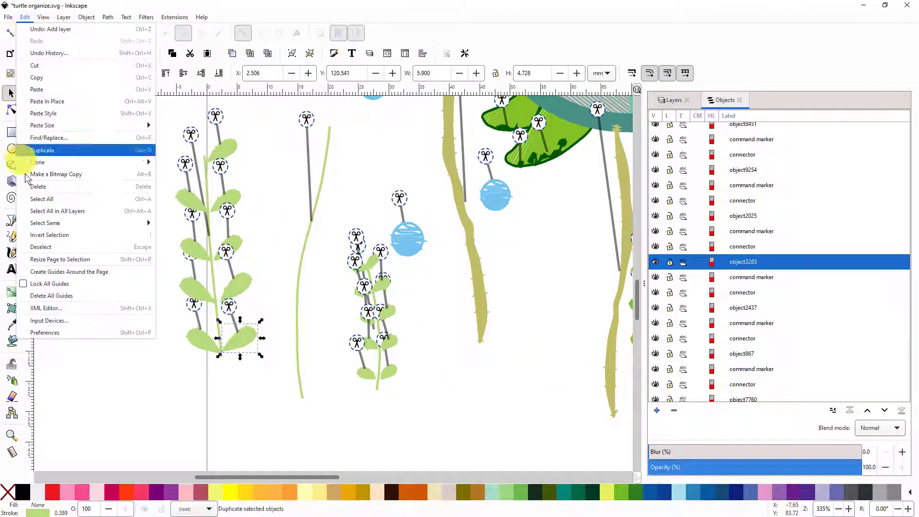
pyautogui.moveTo(41, 224)
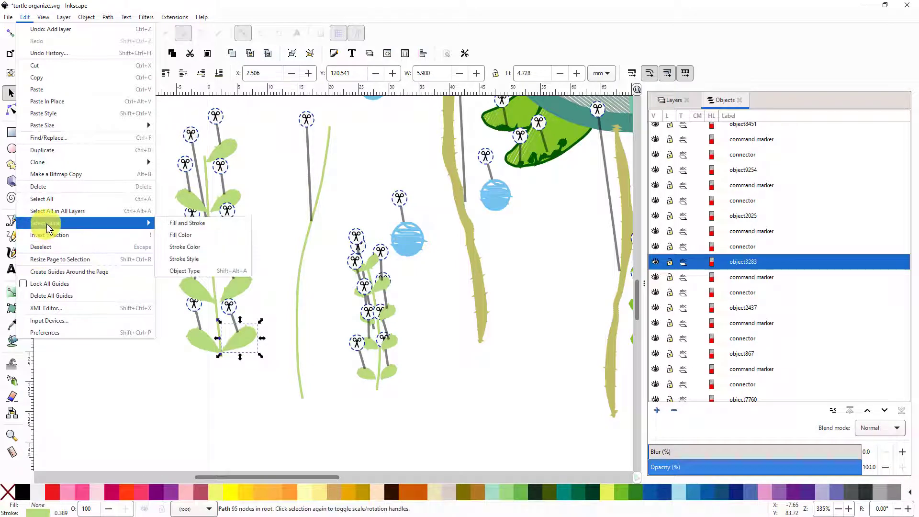
pyautogui.click(196, 248)
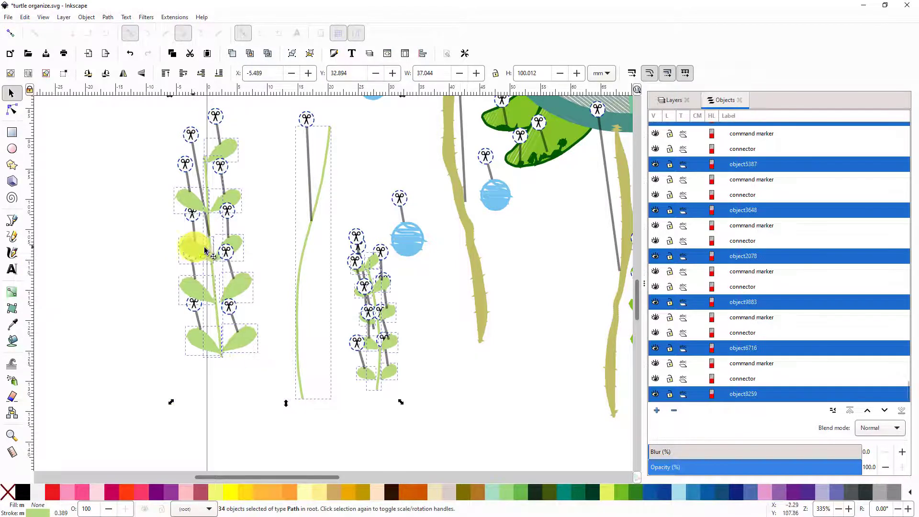
# Step: Move all the selected light green seaweed objects to the "light green" layer
pyautogui.scroll(-4, 283, 396)
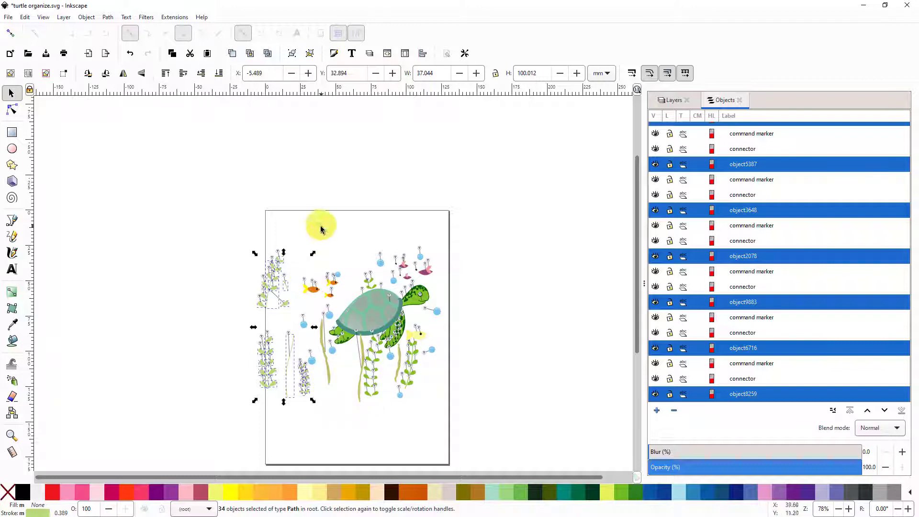
pyautogui.rightClick(273, 386)
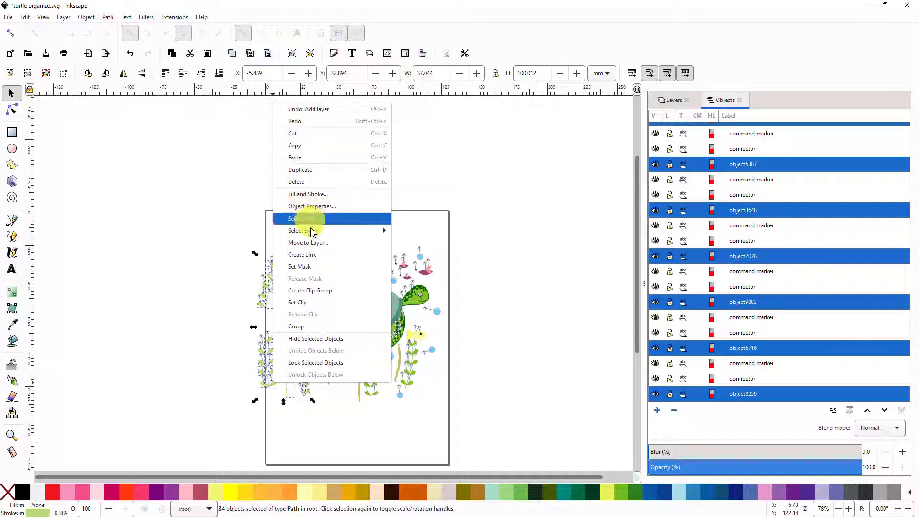
pyautogui.click(317, 244)
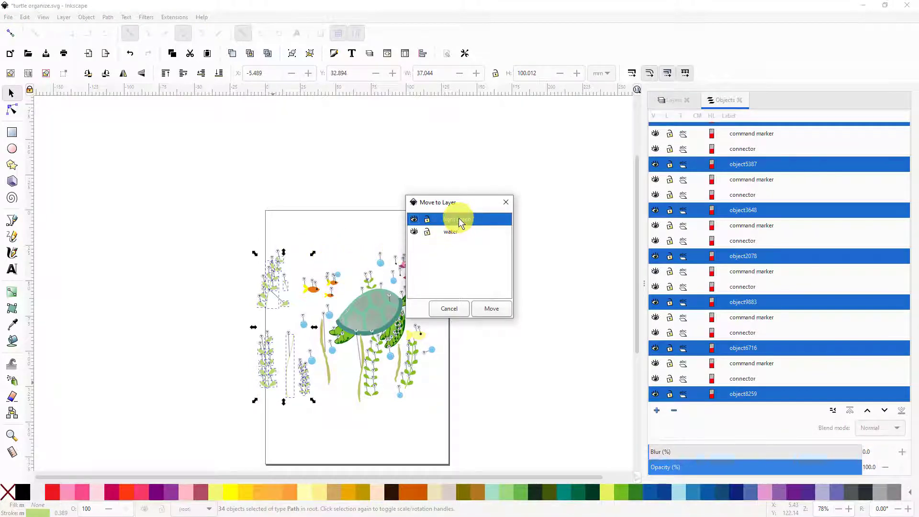
pyautogui.click(491, 308)
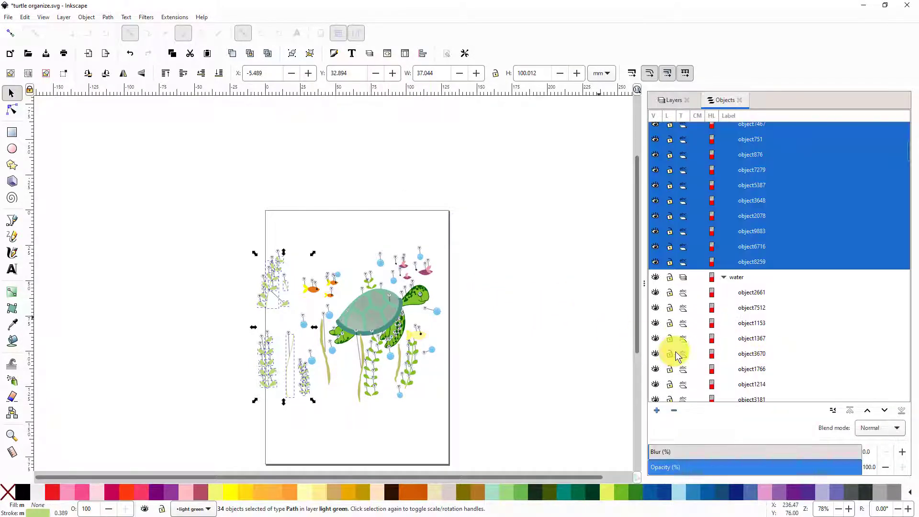
# Step: Review the contents of the "light green" layer in the object list and collapse the "light green" and "water" layers
pyautogui.scroll(2, 608, 244)
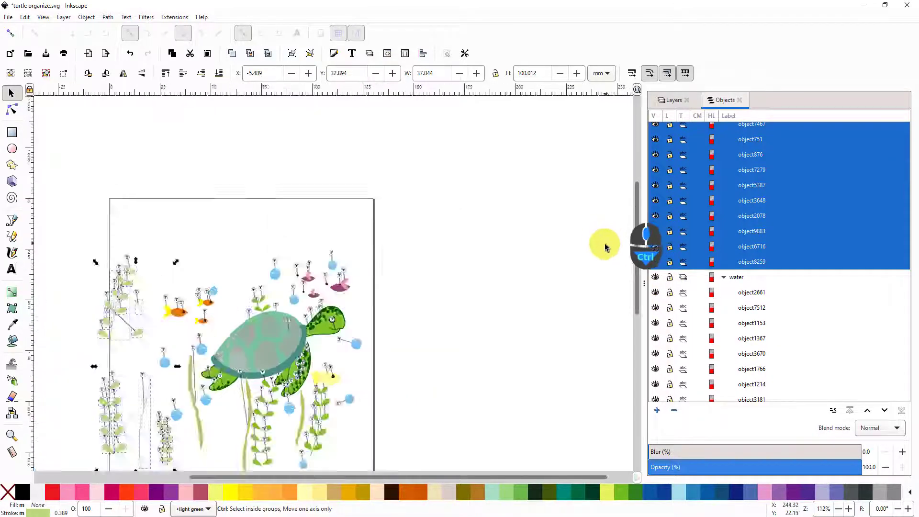
pyautogui.scroll(-4, 604, 246)
pyautogui.scroll(1, 766, 168)
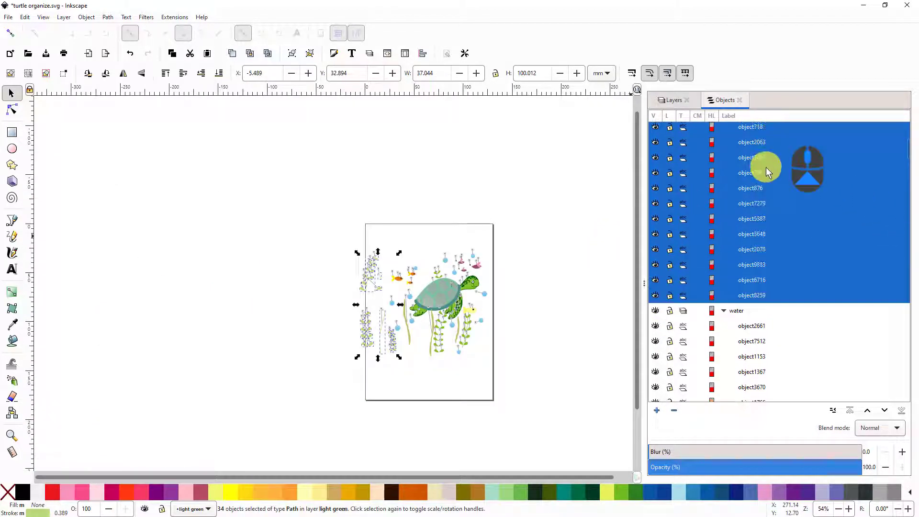
pyautogui.scroll(5, 765, 168)
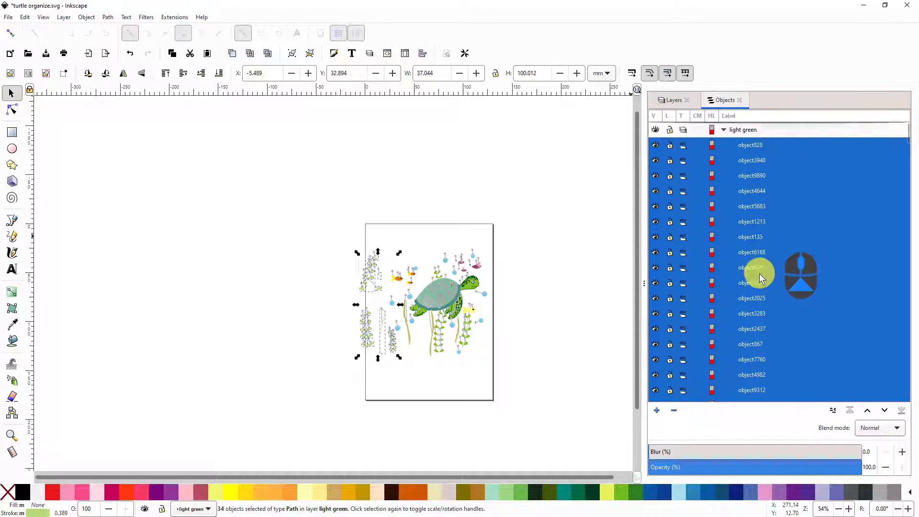
pyautogui.click(723, 130)
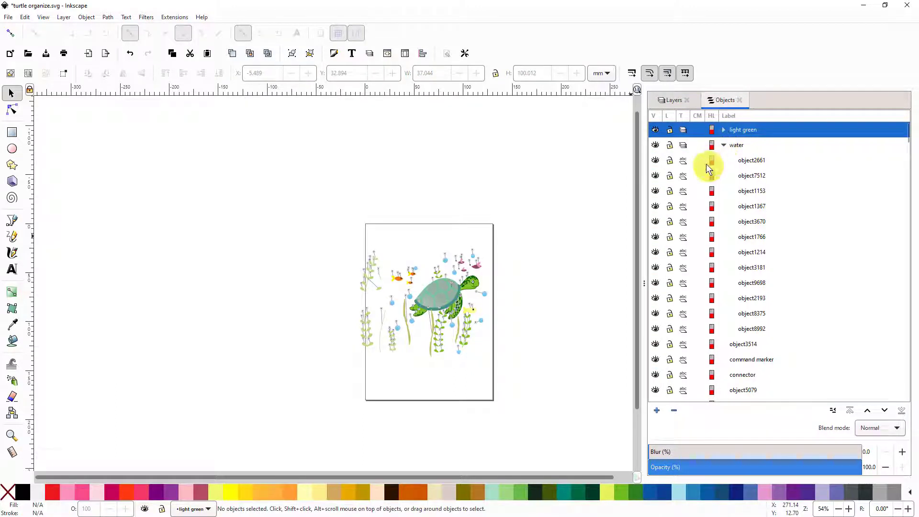
pyautogui.click(723, 145)
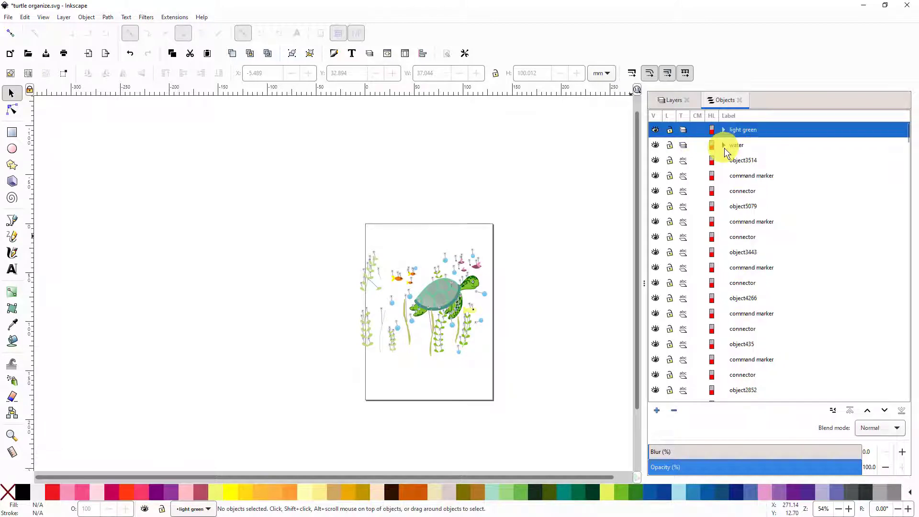
# Step: Convert the "light green" layer to a group and back to a layer
pyautogui.click(683, 131)
pyautogui.click(682, 134)
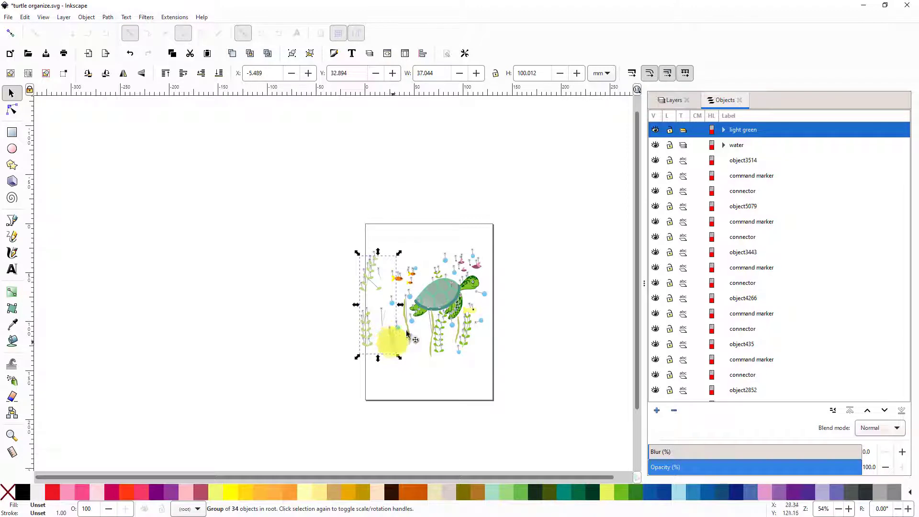
pyautogui.click(682, 130)
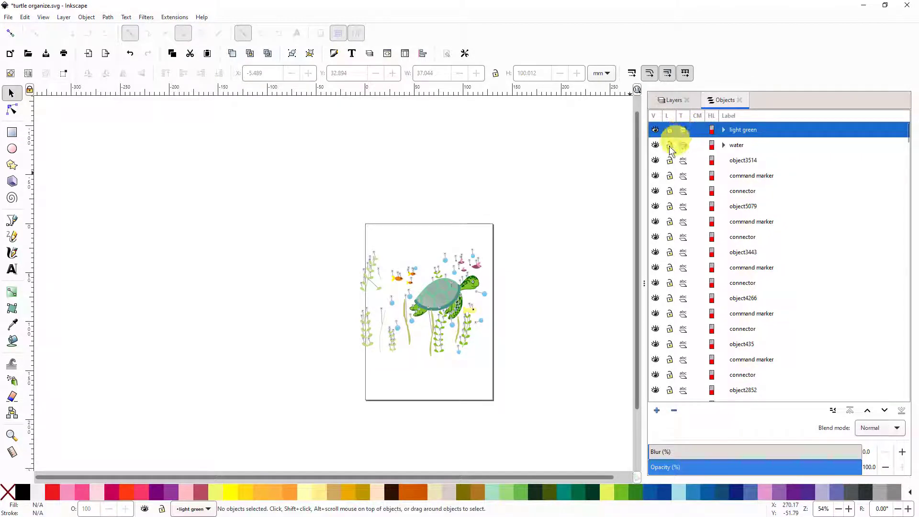
# Step: Select single leaves of the small and the tall light green seaweed and locate them inside the "light green" entry of the object list
pyautogui.scroll(5, 395, 361)
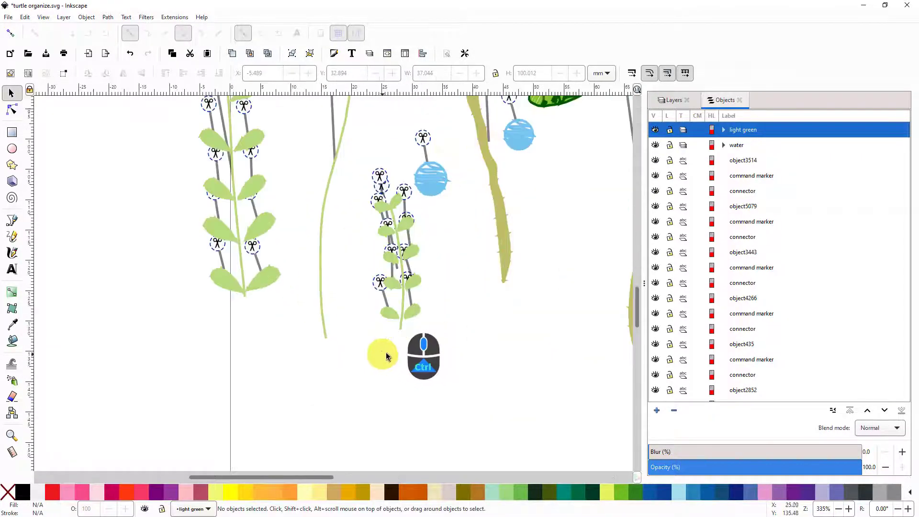
pyautogui.click(414, 313)
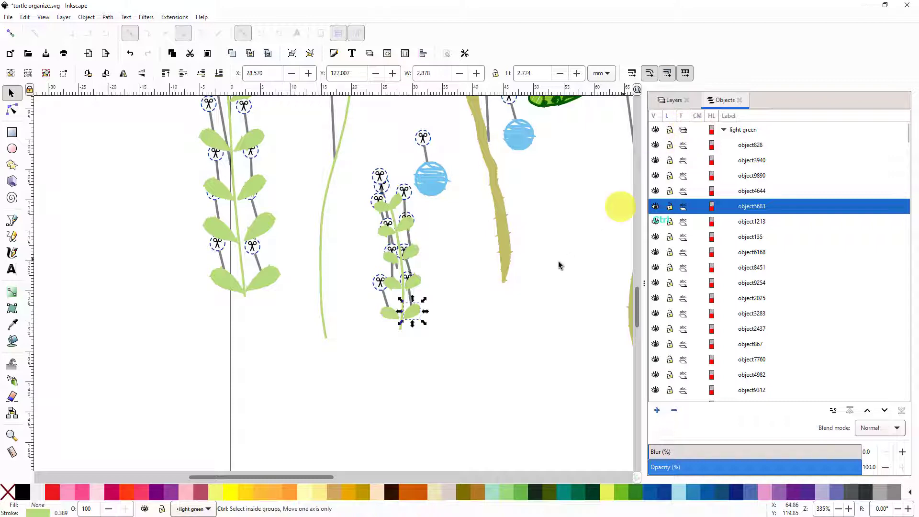
pyautogui.scroll(-3, 553, 294)
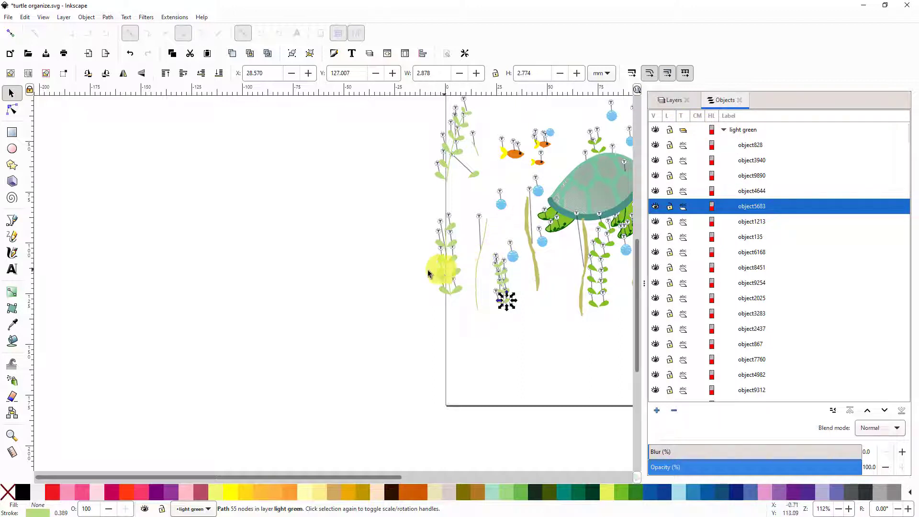
pyautogui.click(367, 282)
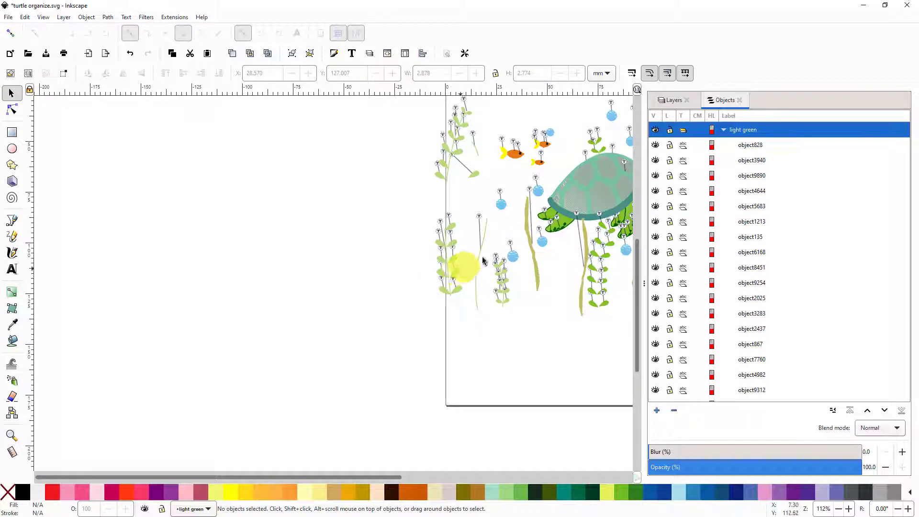
pyautogui.click(456, 276)
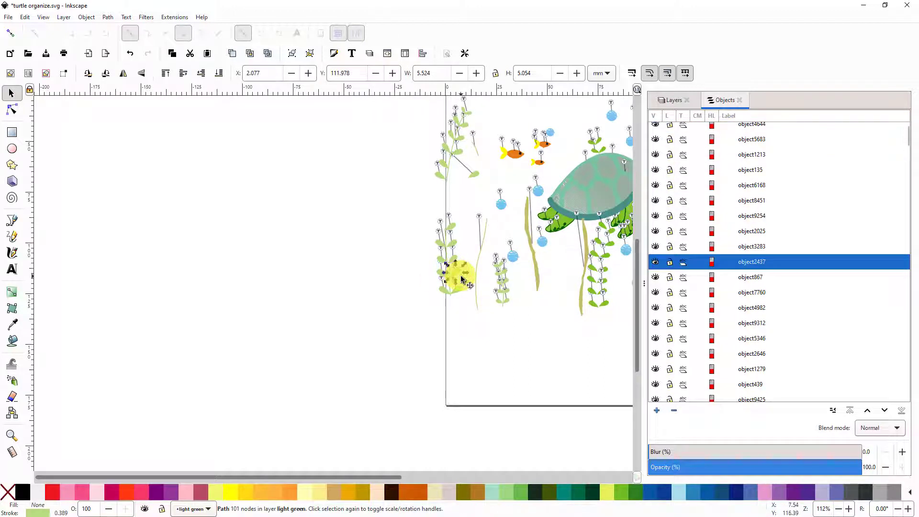
pyautogui.scroll(3, 739, 197)
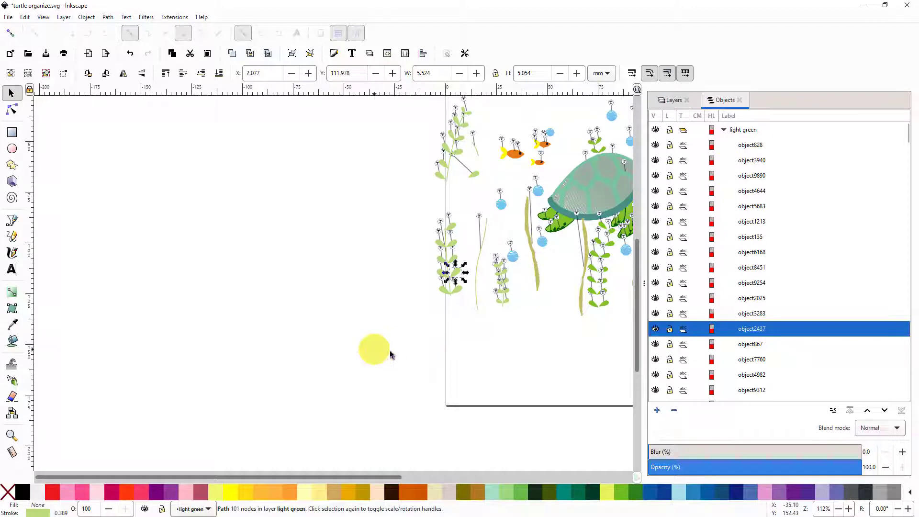
# Step: Move the whole "light green" group to about X -14.0 mm, Y 28.7 mm and turn it back into a layer
pyautogui.click(599, 292)
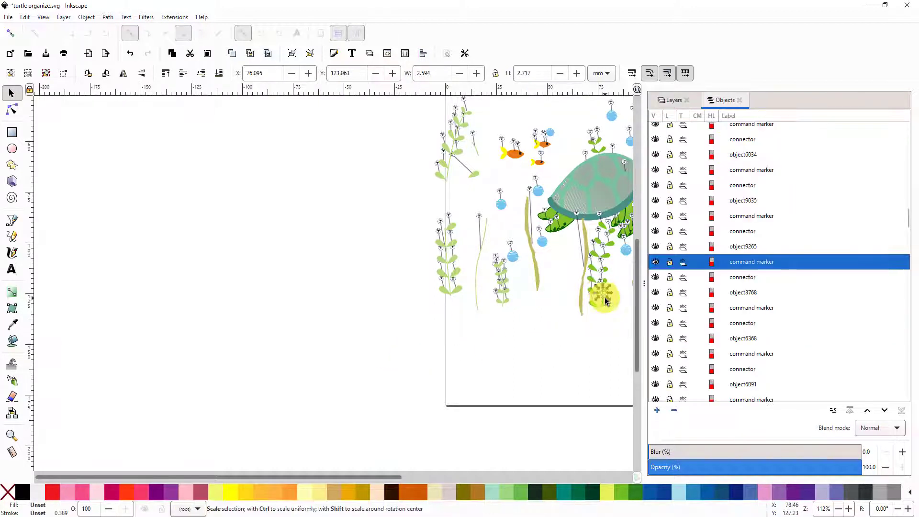
pyautogui.click(605, 297)
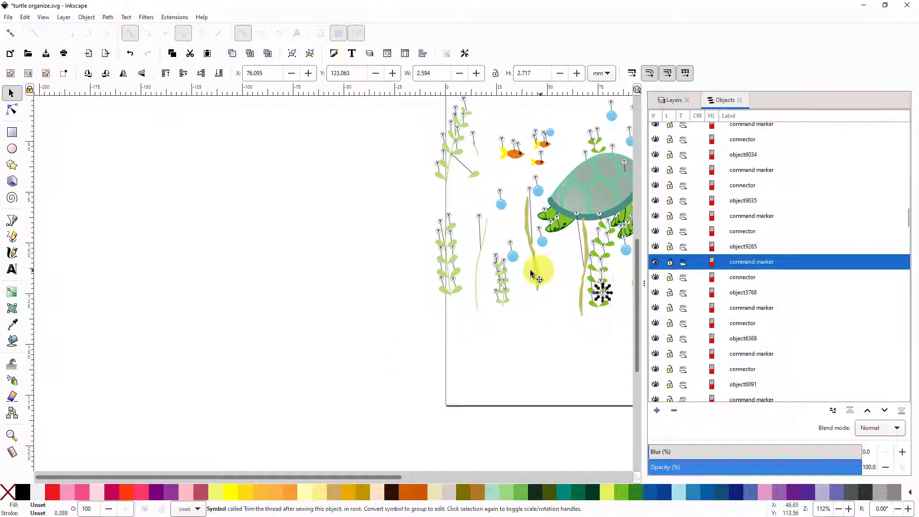
pyautogui.click(503, 282)
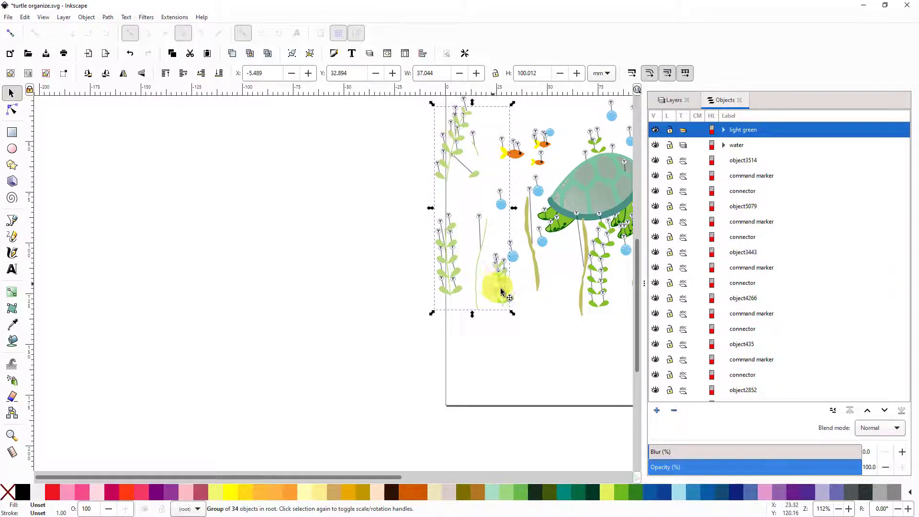
pyautogui.click(498, 274)
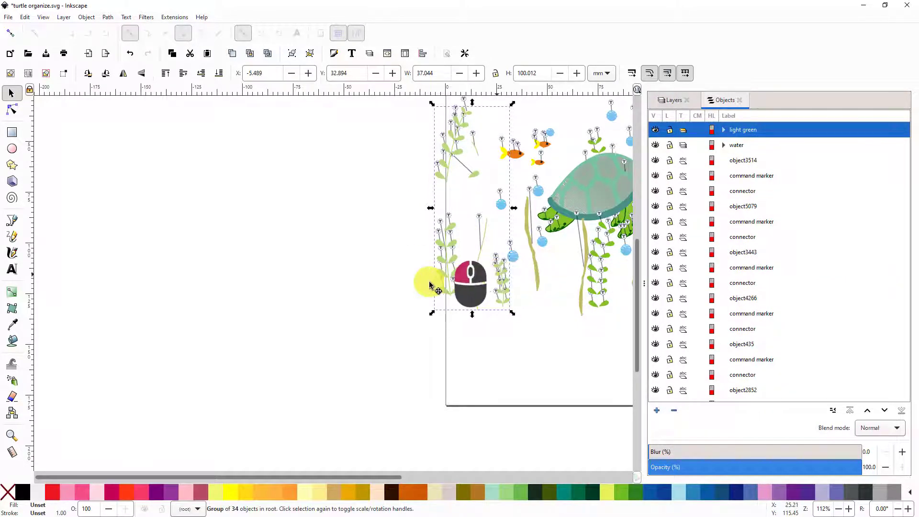
pyautogui.moveTo(430, 286); pyautogui.dragTo(509, 265)
pyautogui.moveTo(493, 261); pyautogui.dragTo(529, 284)
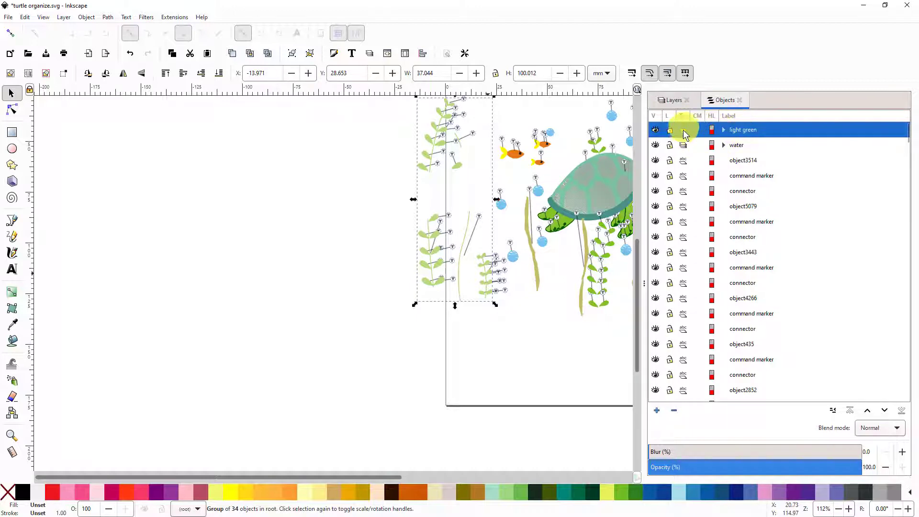
pyautogui.click(686, 131)
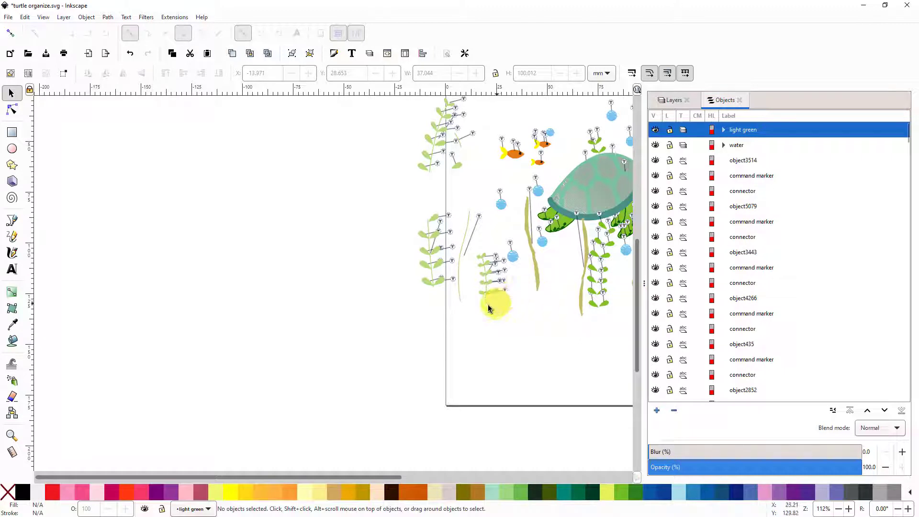
# Step: Preview the stitch-out in the Ink/Stitch simulator with only the "water" layer highlighted, and close the simulator
pyautogui.click(504, 203)
pyautogui.moveTo(504, 202)
pyautogui.mouseDown()
pyautogui.moveTo(462, 247)
pyautogui.moveTo(364, 297)
pyautogui.moveTo(294, 277)
pyautogui.moveTo(288, 263)
pyautogui.mouseUp()
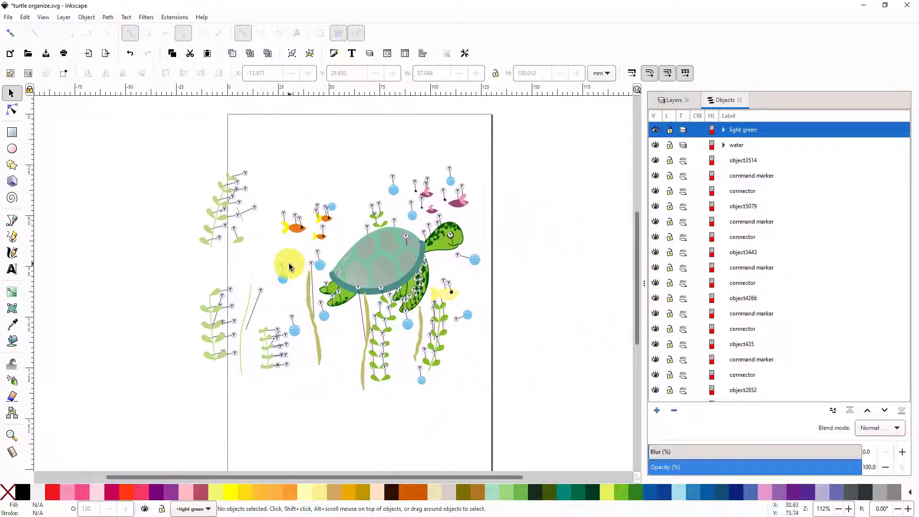
pyautogui.click(733, 146)
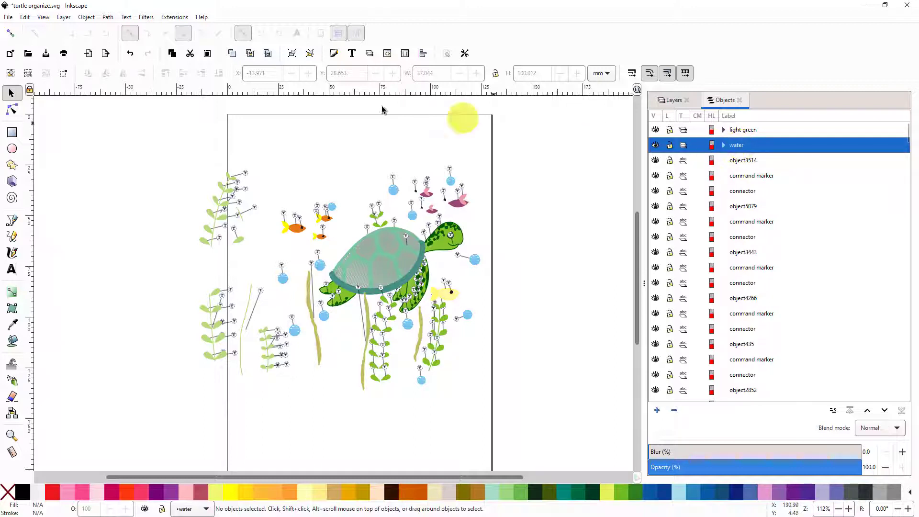
pyautogui.click(173, 17)
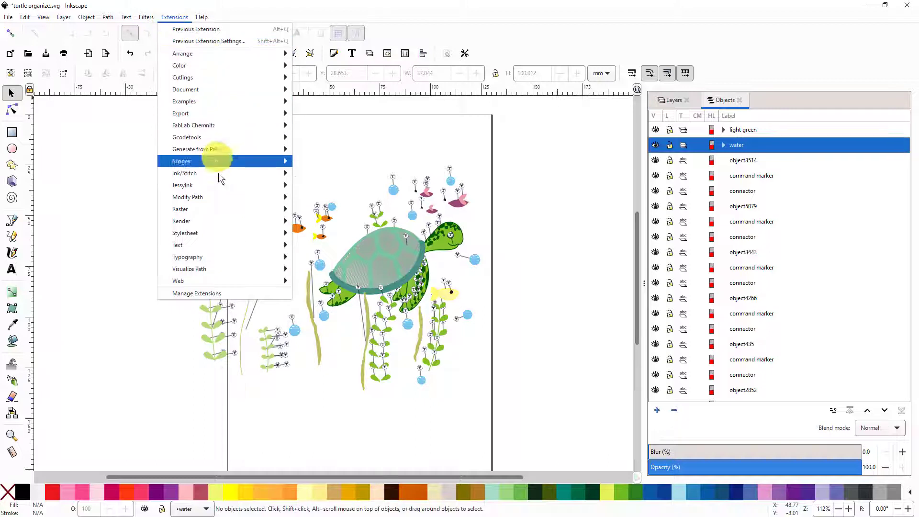
pyautogui.moveTo(193, 174)
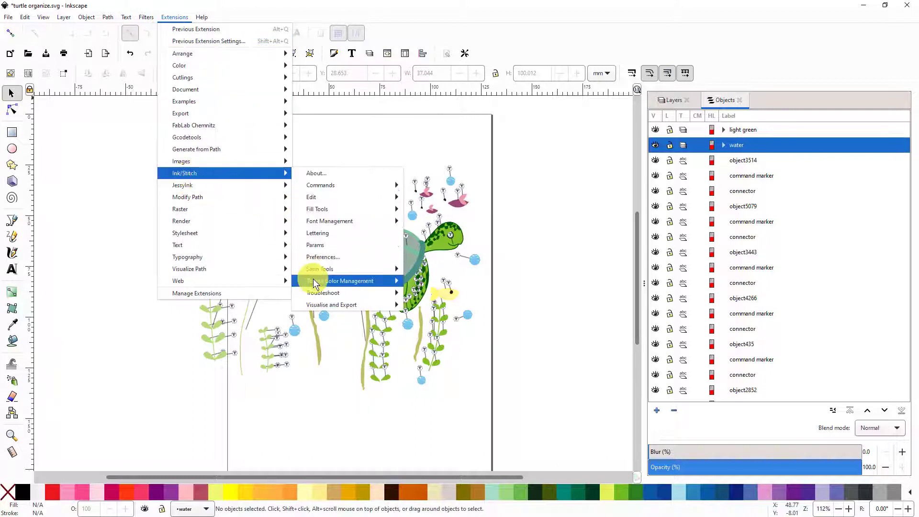
pyautogui.moveTo(334, 306)
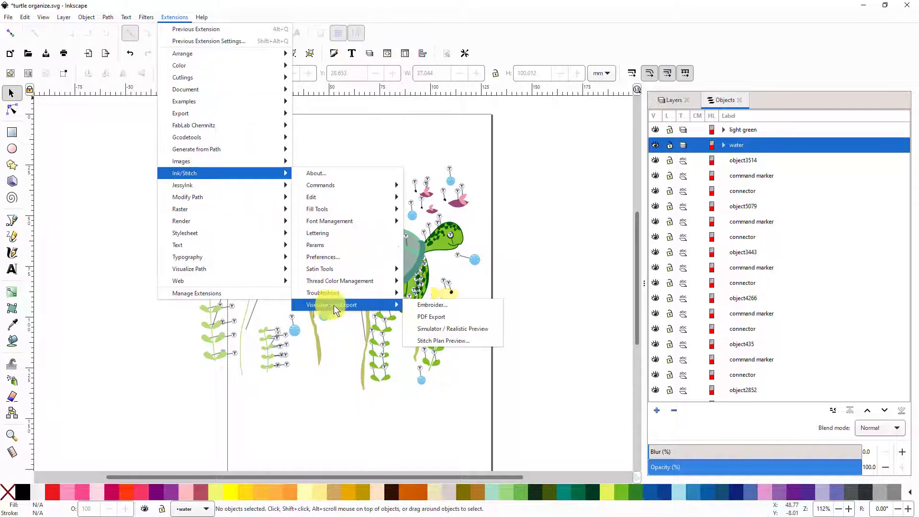
pyautogui.click(429, 328)
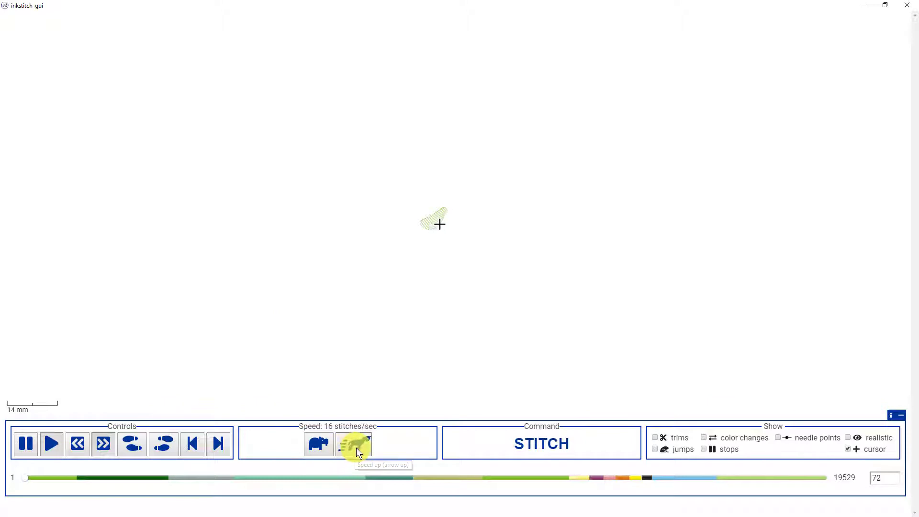
pyautogui.click(902, 13)
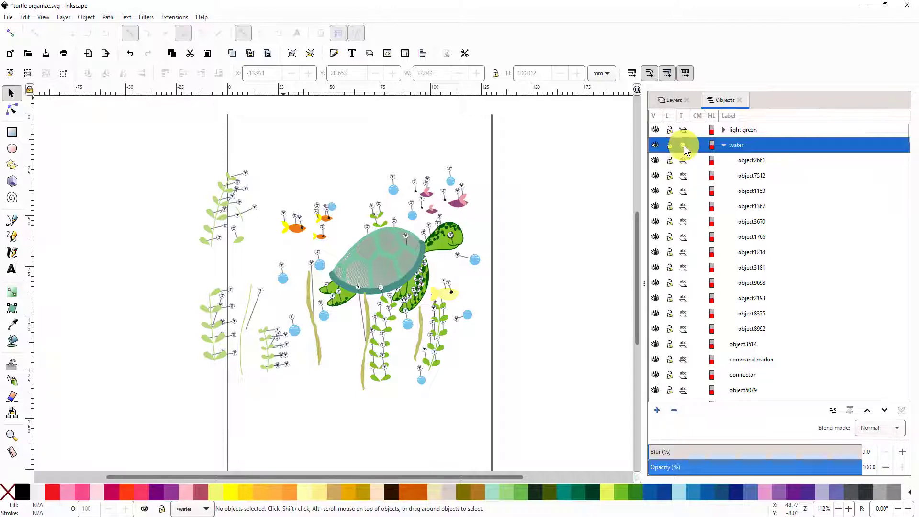
# Step: Select all twelve bubble paths in the "water" layer, preview their stitch-out in the Ink/Stitch simulator at 64 stitches/sec, and close the simulator
pyautogui.doubleClick(734, 151)
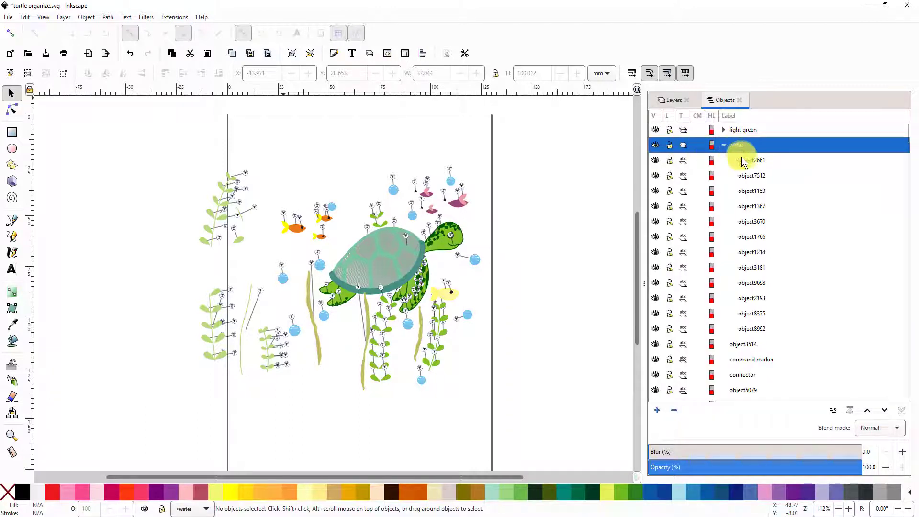
pyautogui.click(745, 162)
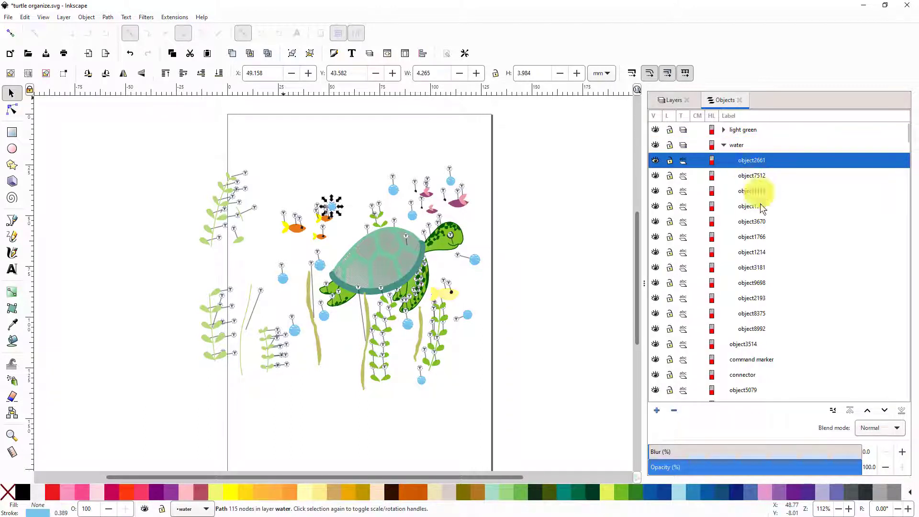
pyautogui.keyDown('shift'); pyautogui.click(748, 331); pyautogui.keyUp('shift')
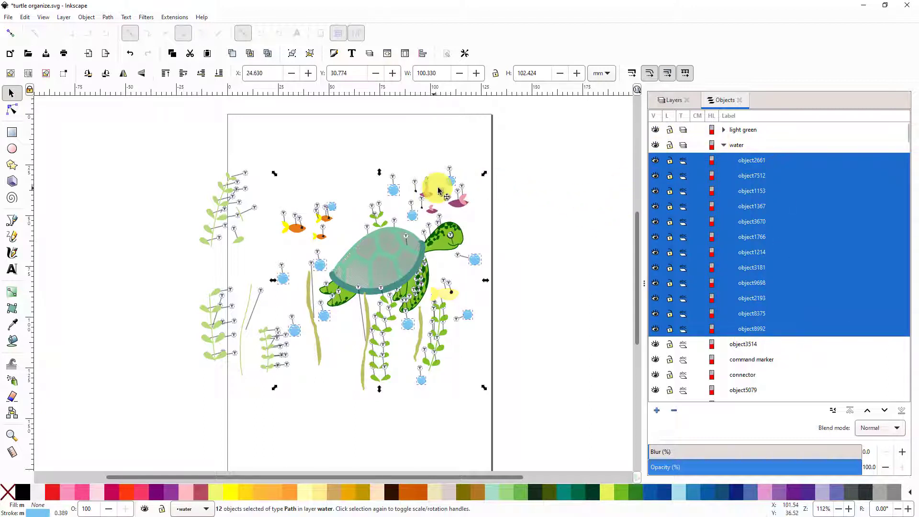
pyautogui.click(174, 17)
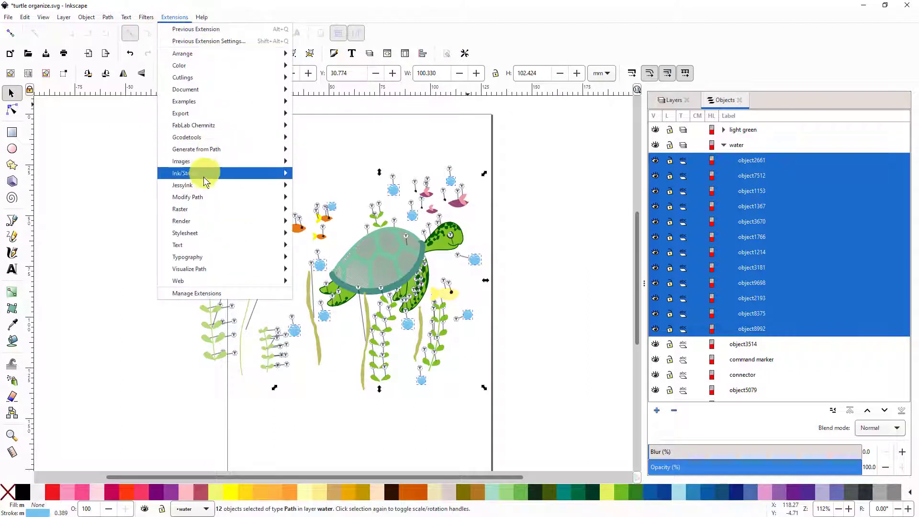
pyautogui.moveTo(194, 174)
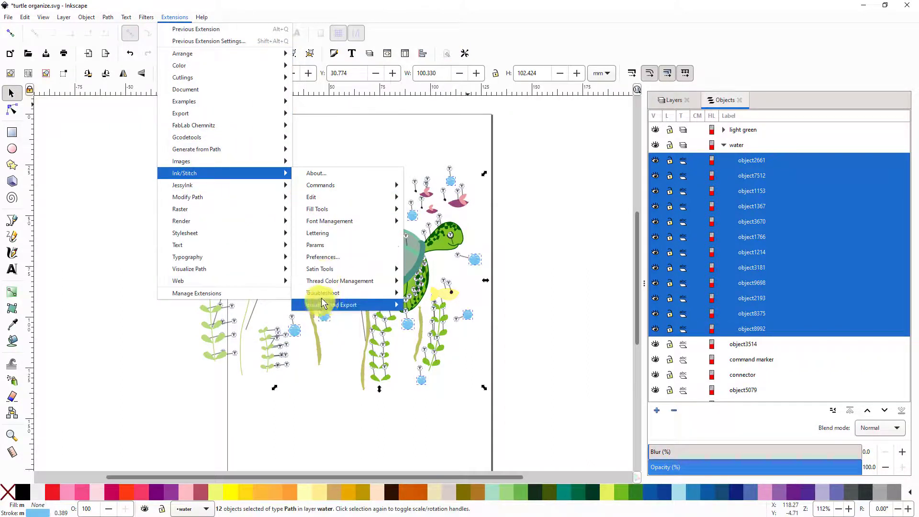
pyautogui.moveTo(329, 286)
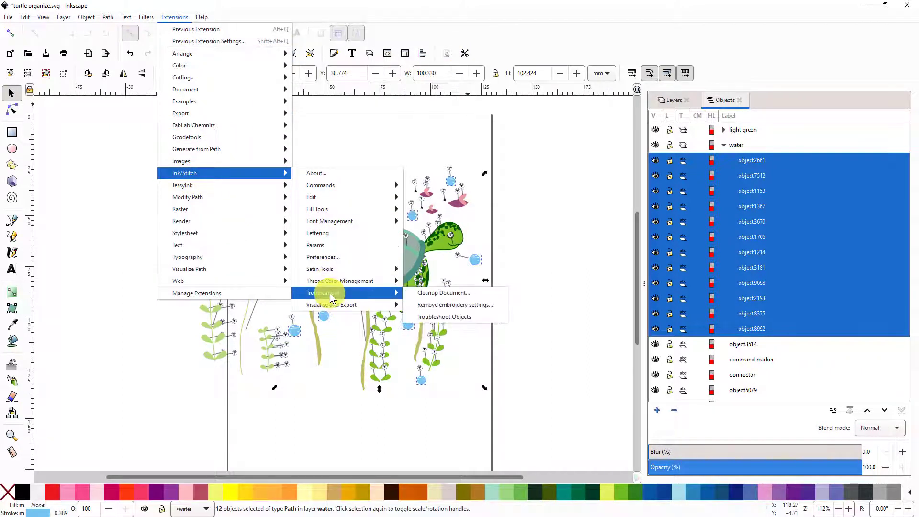
pyautogui.moveTo(335, 305)
pyautogui.click(430, 322)
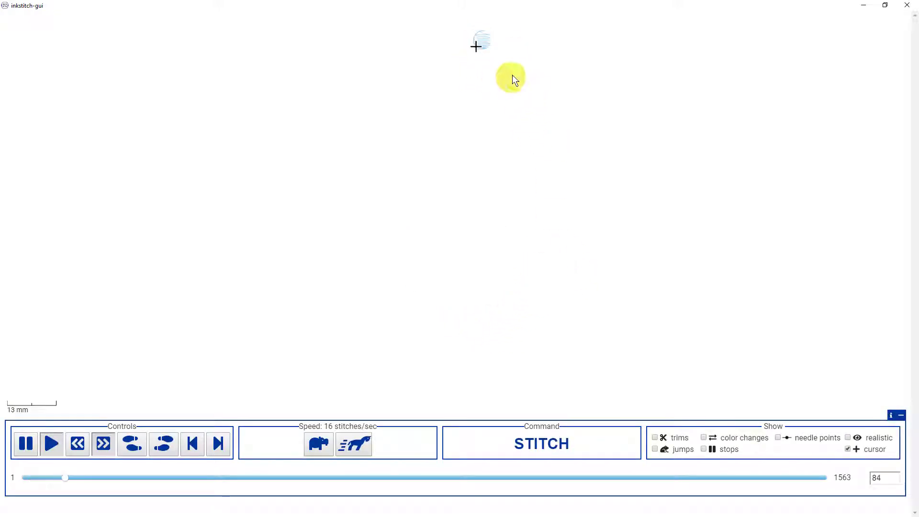
pyautogui.doubleClick(352, 443)
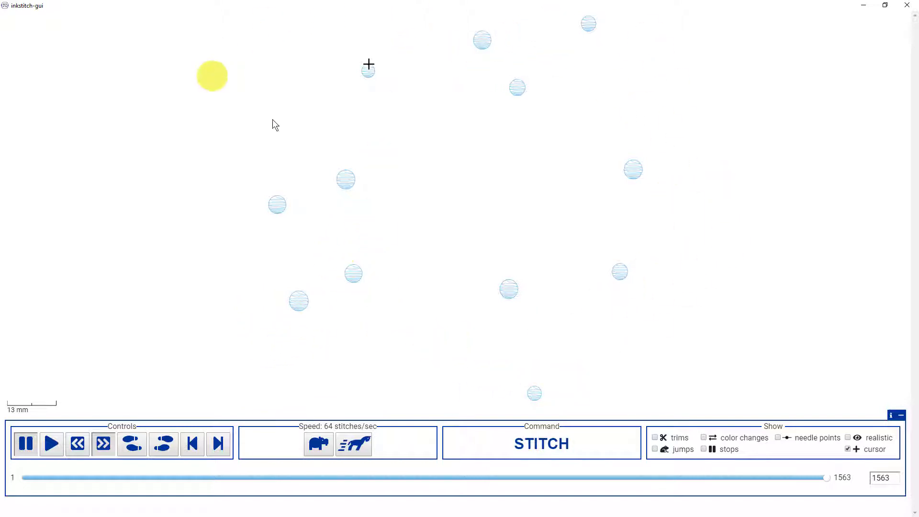
pyautogui.click(909, 7)
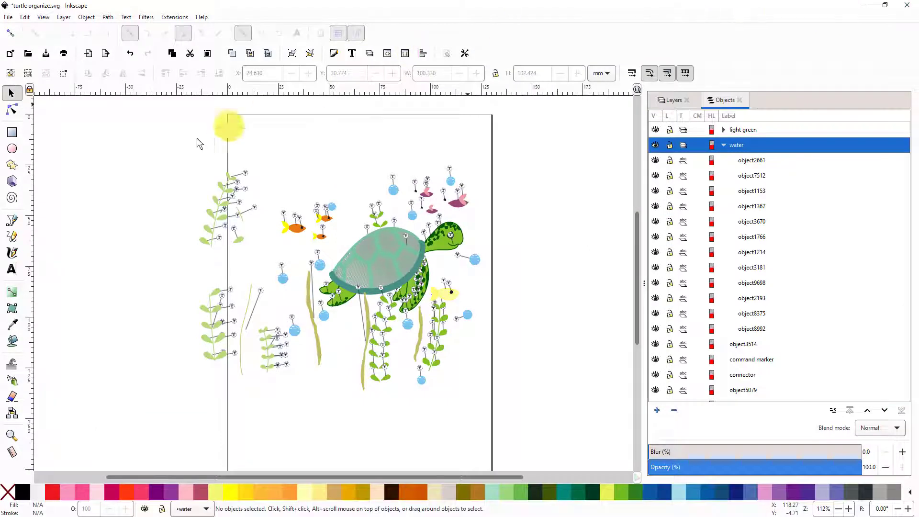
# Step: Lower the small blue bubble beside the orange fish to the end of the "water" layer's object order and toggle its visibility
pyautogui.hotkey('ctrl', 'a')
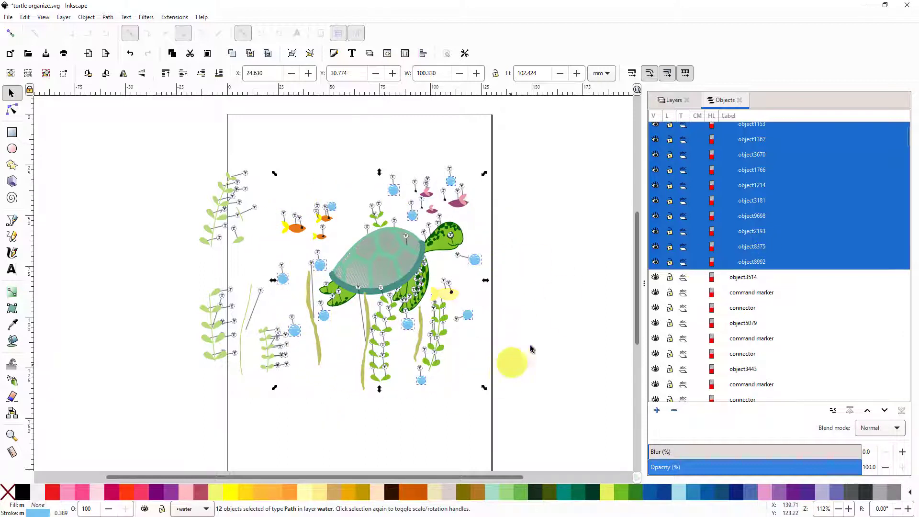
pyautogui.scroll(2, 511, 363)
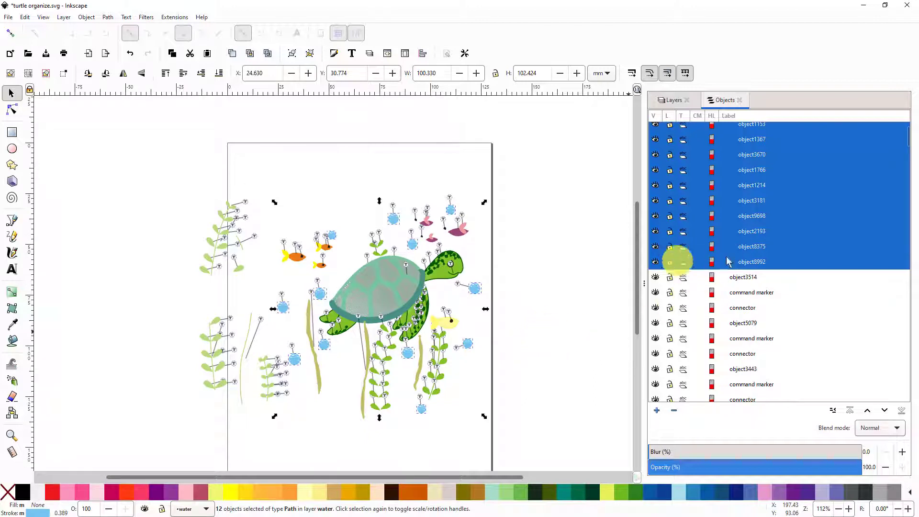
pyautogui.click(802, 217)
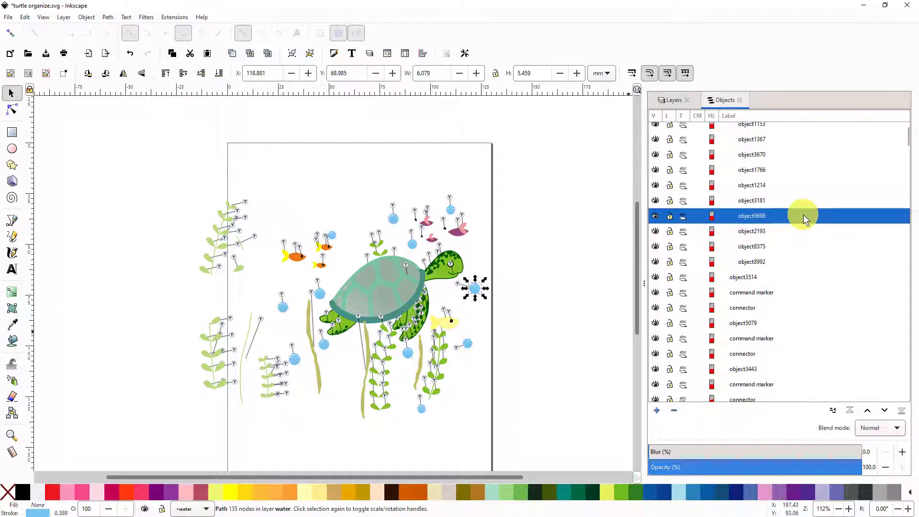
pyautogui.click(332, 237)
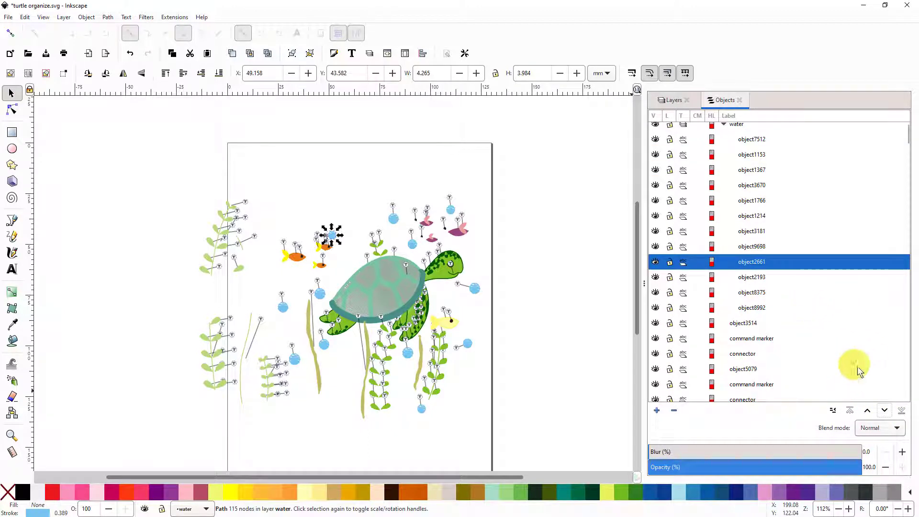
pyautogui.click(885, 411)
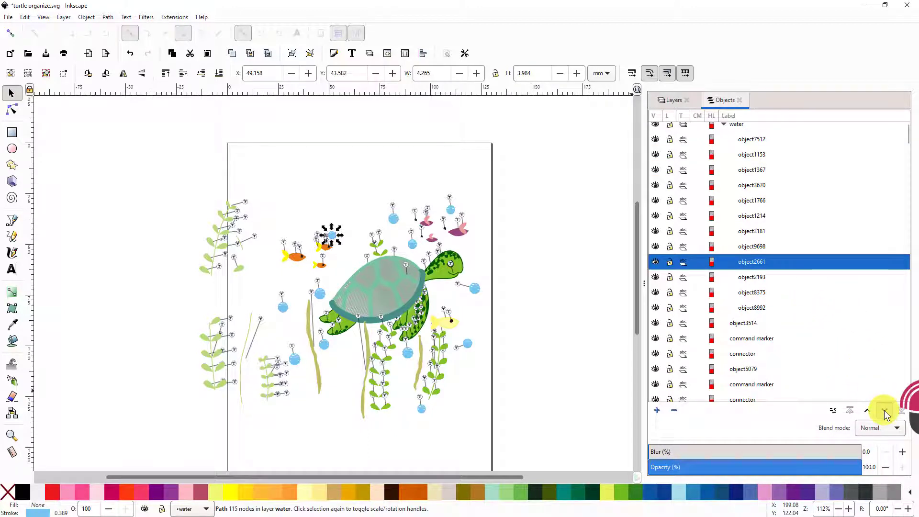
pyautogui.click(885, 412)
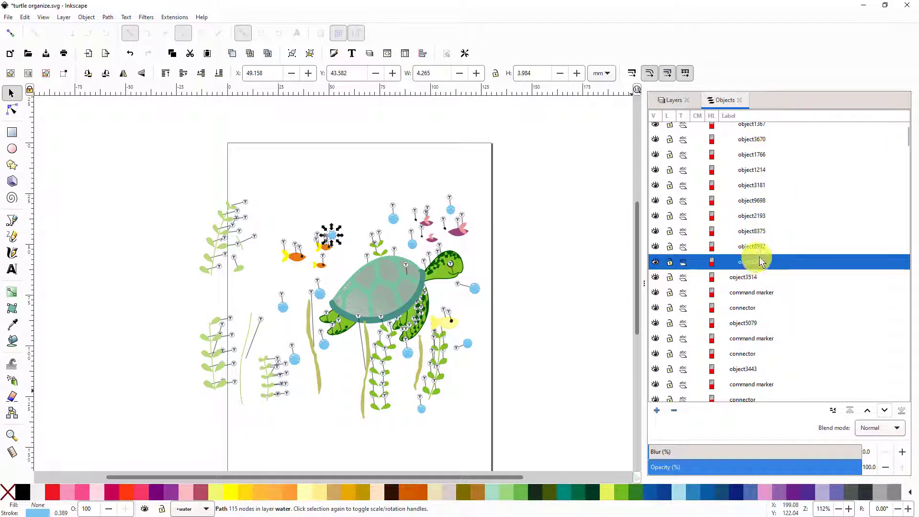
pyautogui.click(656, 262)
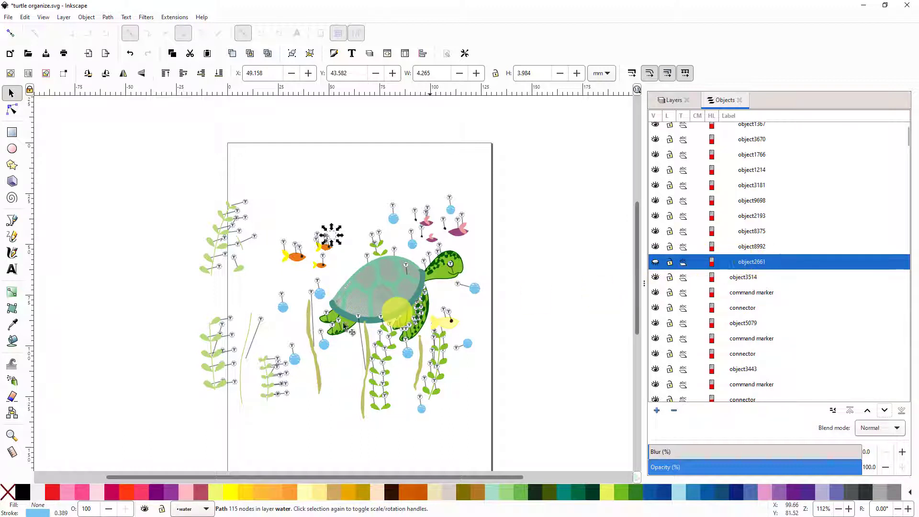
# Step: Select all twelve blue bubbles one by one counterclockwise around the turtle, starting beside the orange fish and ending above the purple fish
pyautogui.click(320, 296)
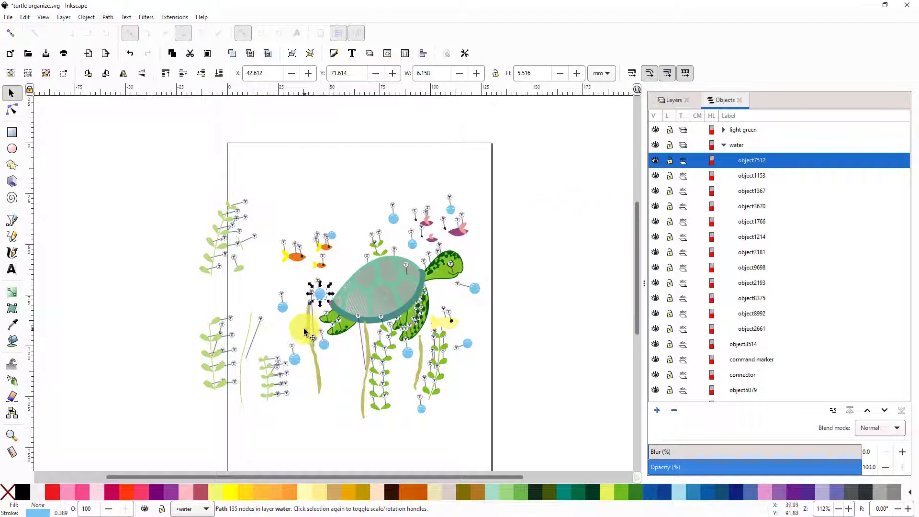
pyautogui.scroll(1, 261, 287)
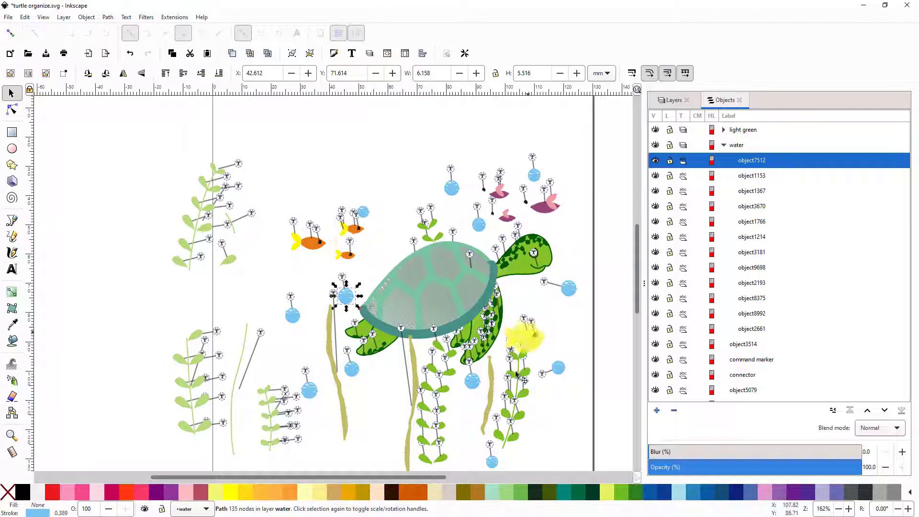
pyautogui.middleClick(571, 421)
pyautogui.moveTo(571, 421); pyautogui.dragTo(519, 377)
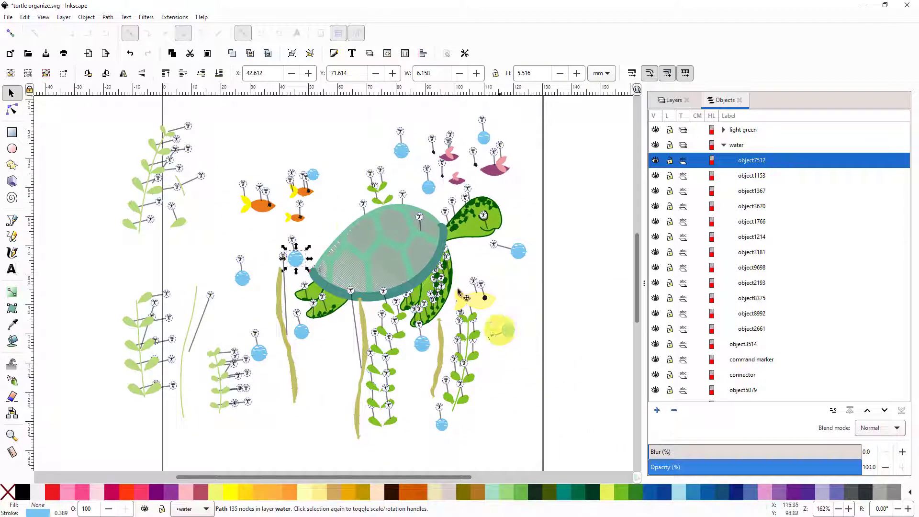
pyautogui.click(306, 179)
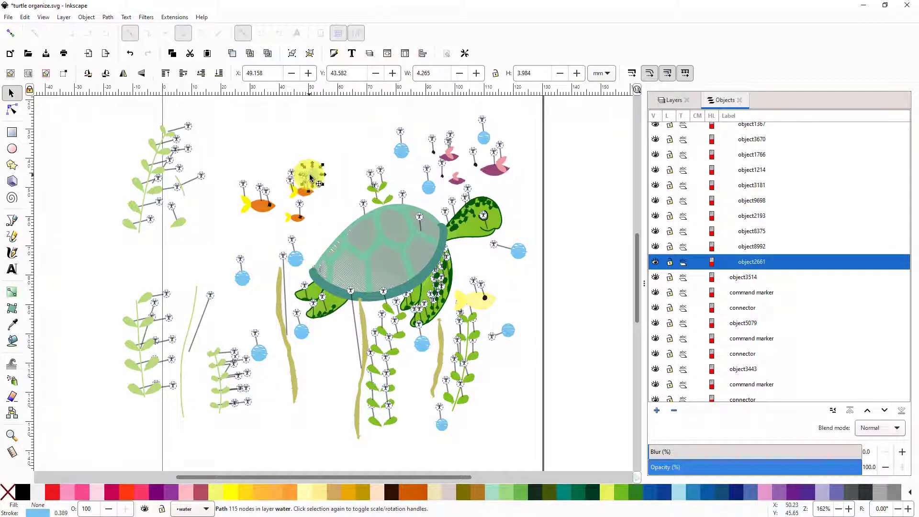
pyautogui.keyDown('shift'); pyautogui.click(296, 262); pyautogui.keyUp('shift')
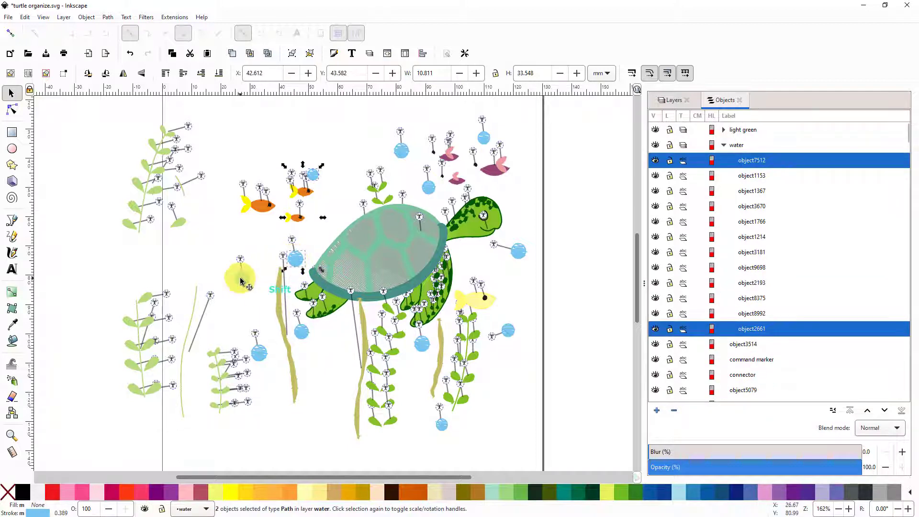
pyautogui.keyDown('shift'); pyautogui.click(241, 282); pyautogui.keyUp('shift')
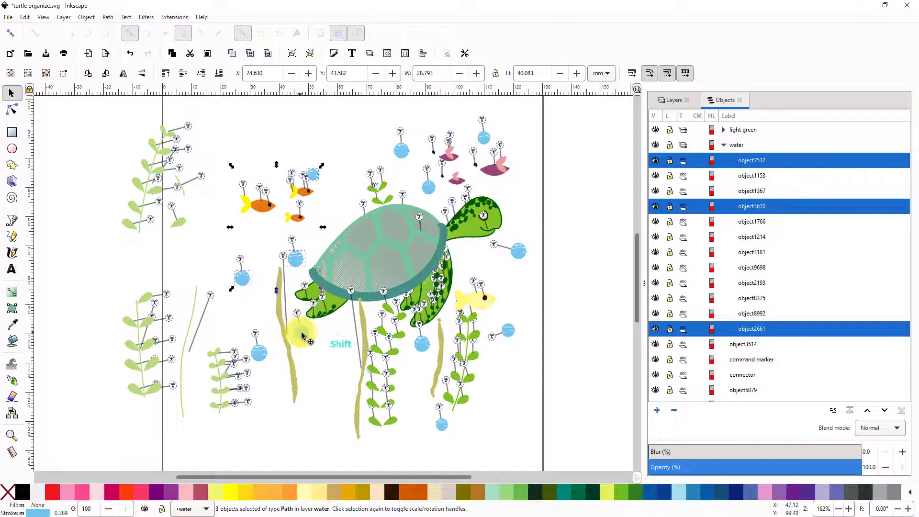
pyautogui.keyDown('shift'); pyautogui.click(302, 332); pyautogui.keyUp('shift')
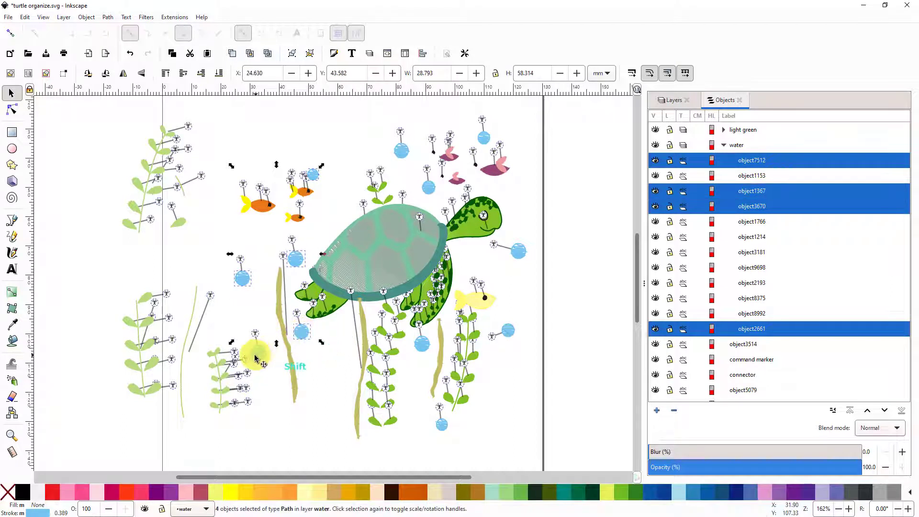
pyautogui.keyDown('shift'); pyautogui.click(257, 357); pyautogui.keyUp('shift')
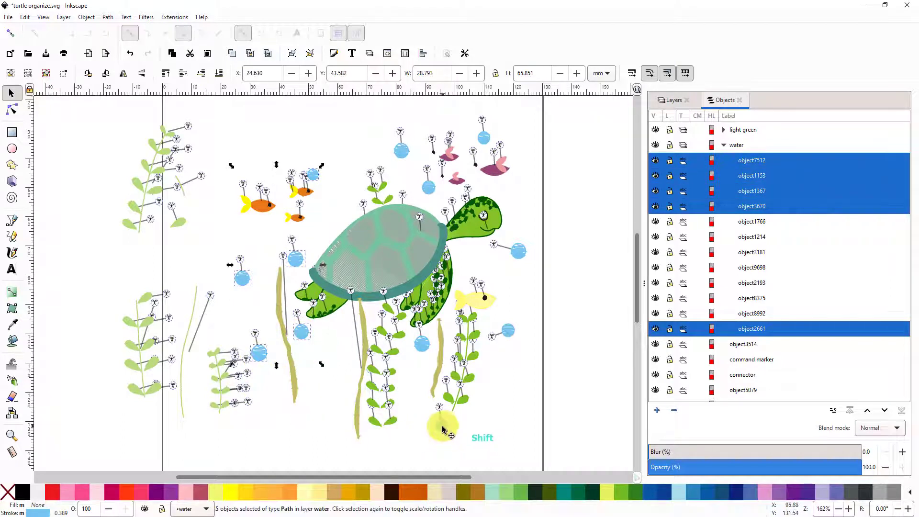
pyautogui.keyDown('shift'); pyautogui.click(442, 429); pyautogui.keyUp('shift')
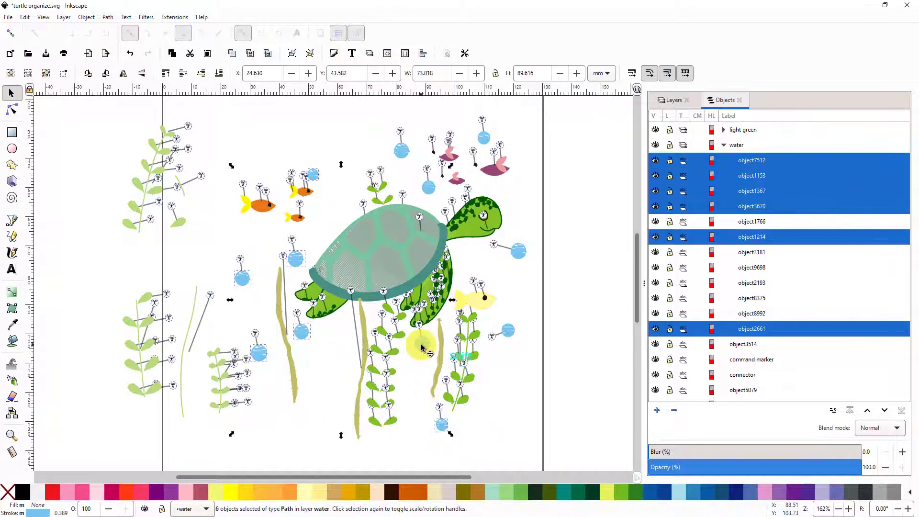
pyautogui.keyDown('shift'); pyautogui.click(432, 350); pyautogui.keyUp('shift')
pyautogui.keyDown('shift'); pyautogui.click(509, 331); pyautogui.keyUp('shift')
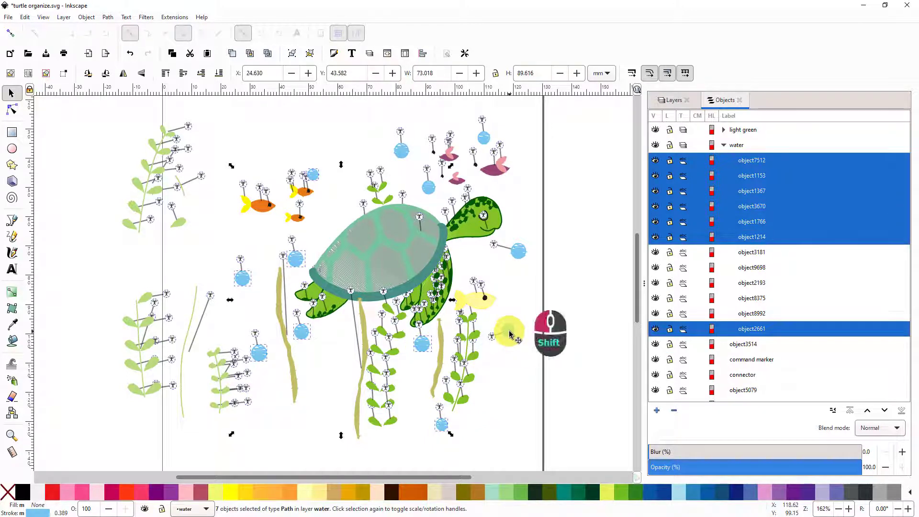
pyautogui.keyDown('shift'); pyautogui.click(518, 250); pyautogui.keyUp('shift')
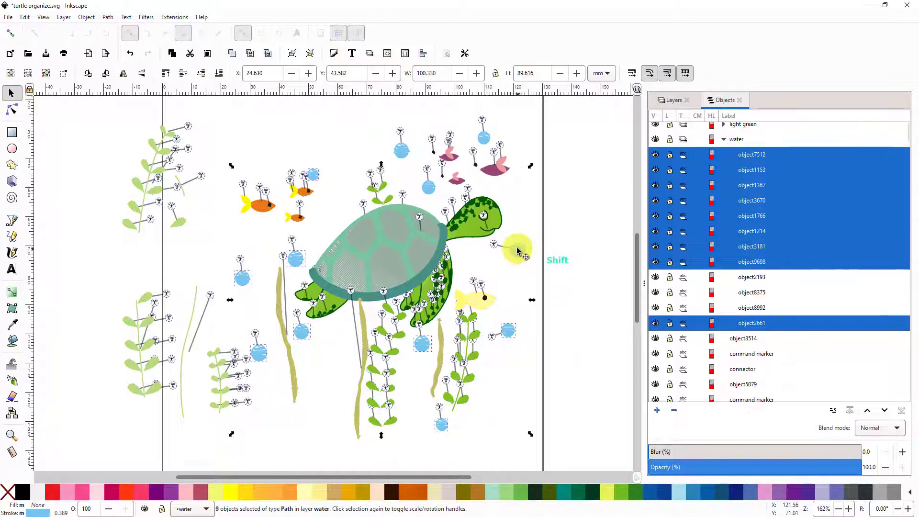
pyautogui.keyDown('shift'); pyautogui.click(430, 188); pyautogui.keyUp('shift')
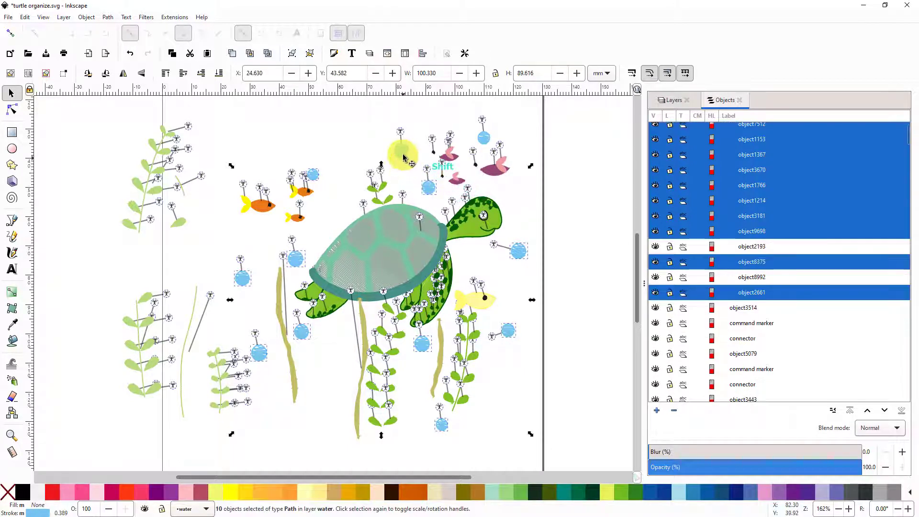
pyautogui.keyDown('shift'); pyautogui.click(403, 155); pyautogui.keyUp('shift')
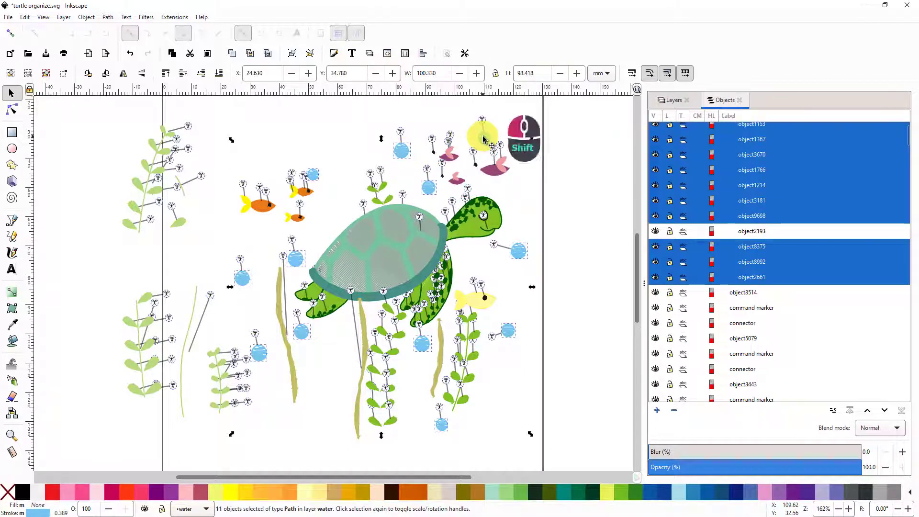
pyautogui.keyDown('shift'); pyautogui.click(485, 138); pyautogui.keyUp('shift')
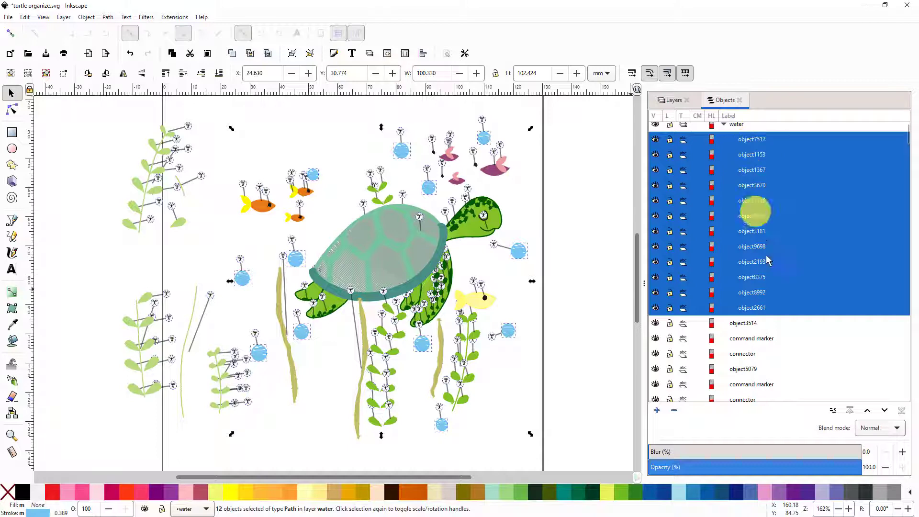
# Step: Re-stack the selected bubbles in order of selection with the Ink/Stitch edit command
pyautogui.click(175, 17)
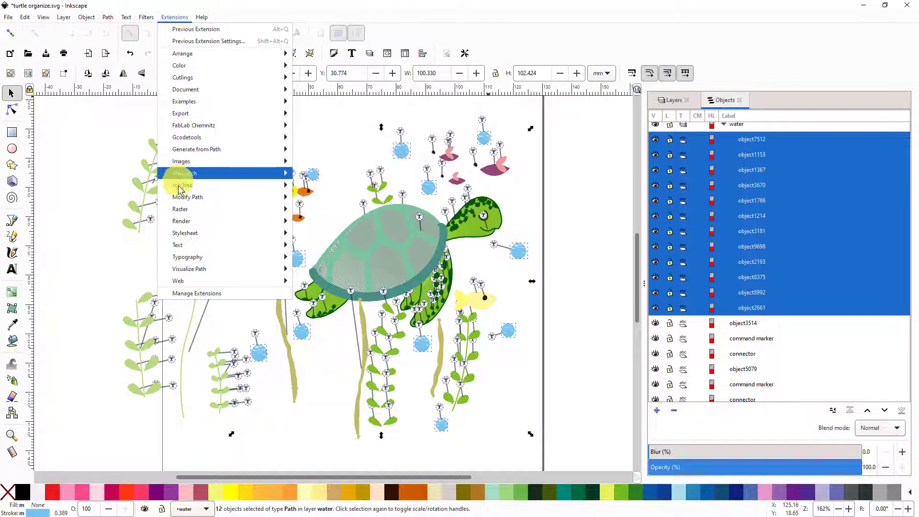
pyautogui.moveTo(184, 173)
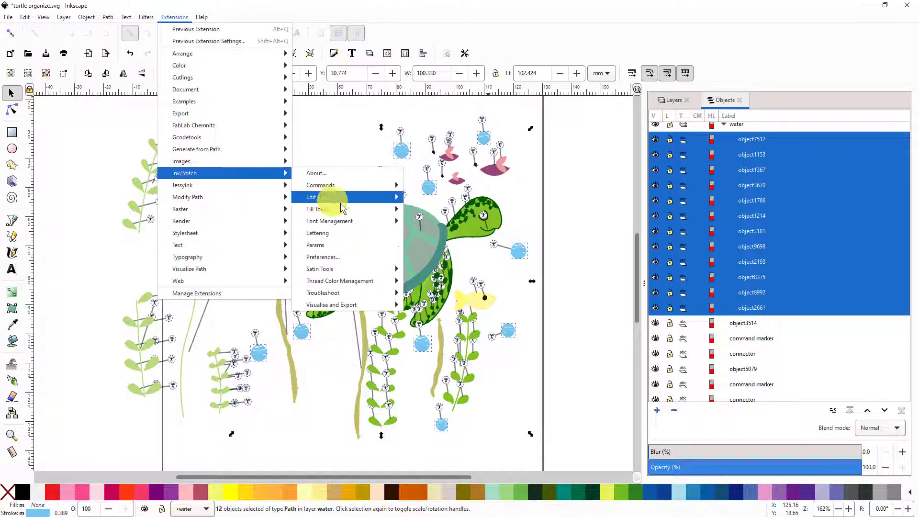
pyautogui.moveTo(341, 200)
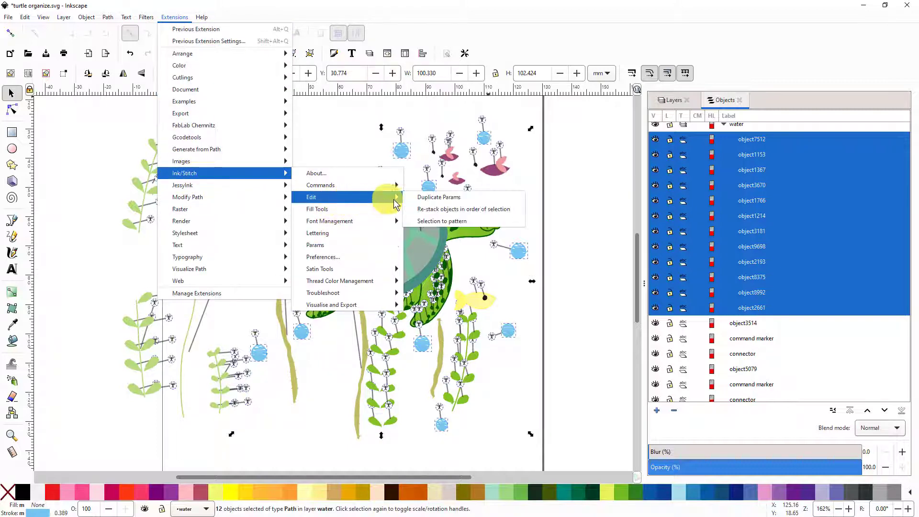
pyautogui.click(449, 208)
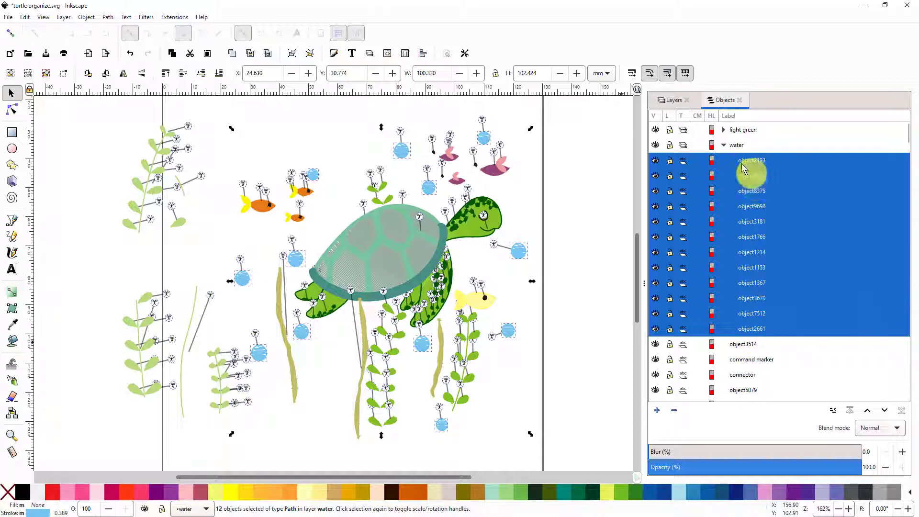
# Step: Preview the stitch-out of the twelve selected bubbles in the Ink/Stitch simulator at 64 stitches/sec
pyautogui.click(171, 17)
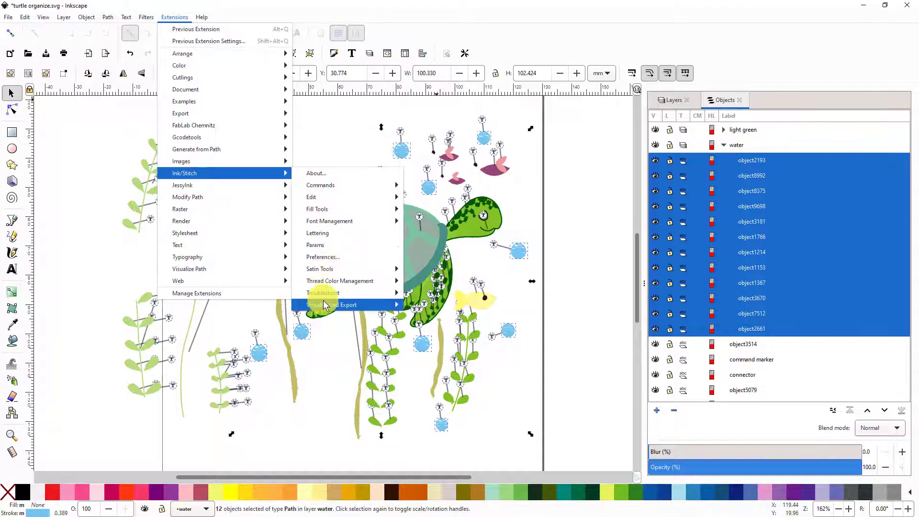
pyautogui.moveTo(365, 305)
pyautogui.click(425, 329)
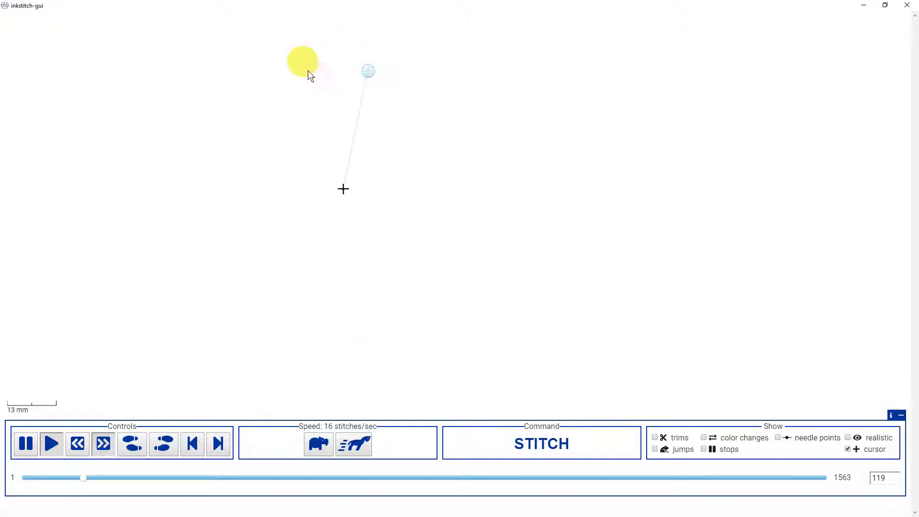
pyautogui.click(355, 442)
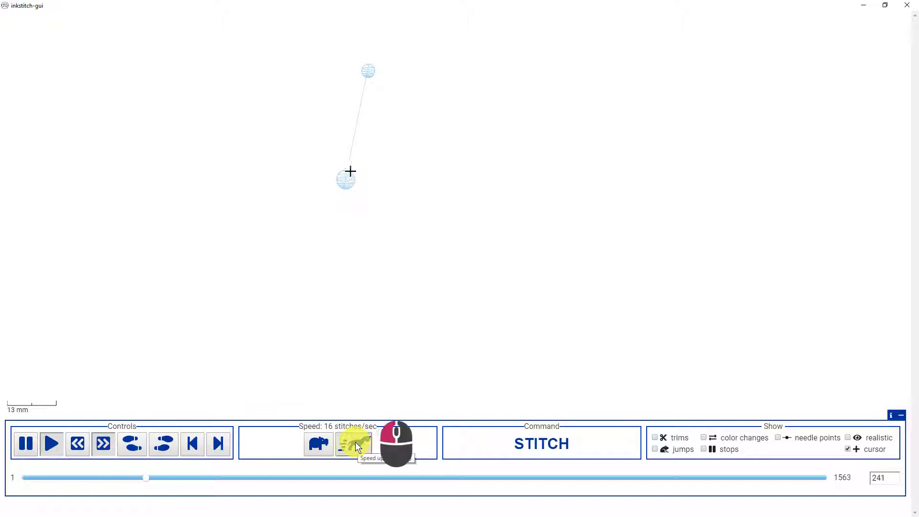
pyautogui.click(355, 442)
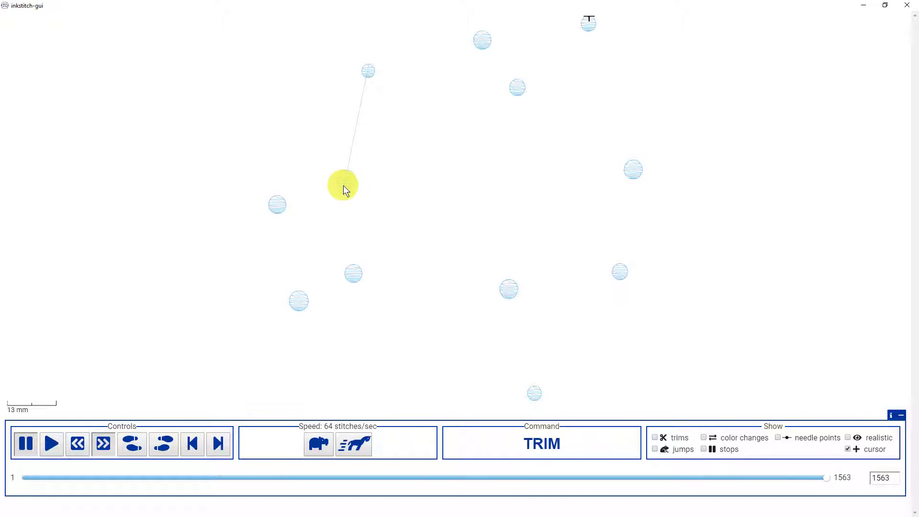
# Step: Show the trim and jump markers on the simulator timeline for the bubbles and close the simulator
pyautogui.click(655, 438)
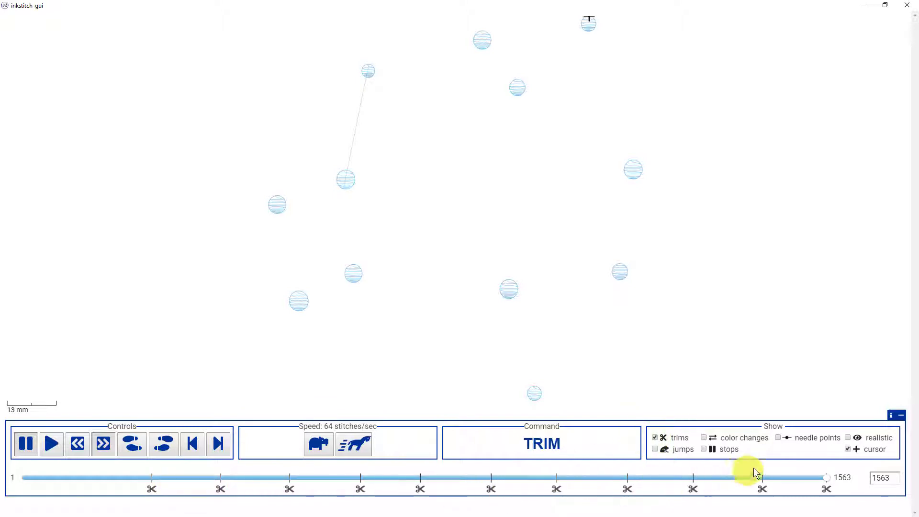
pyautogui.click(655, 449)
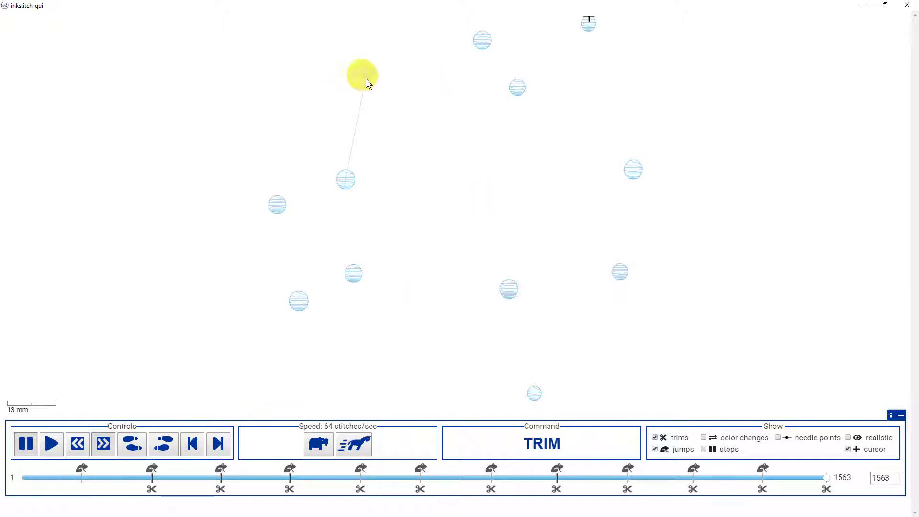
pyautogui.click(908, 7)
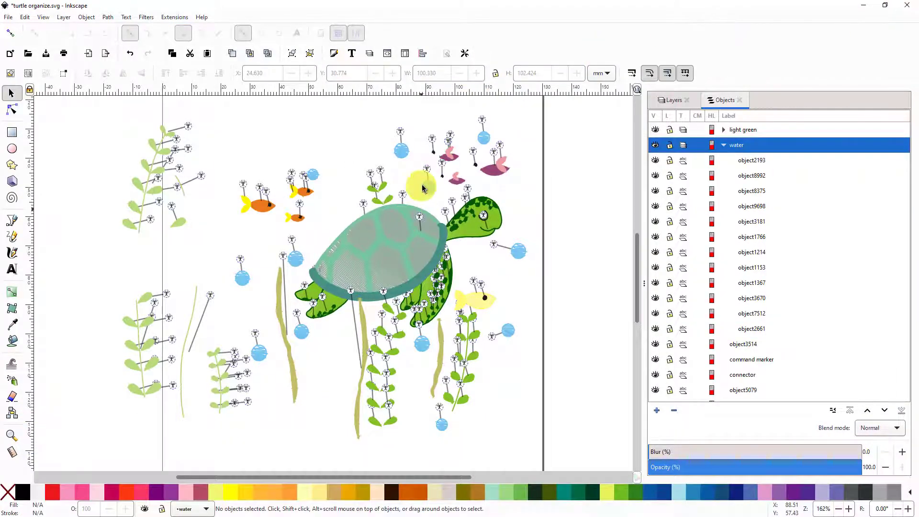
# Step: Move all twelve bubbles in the "water" layer together by 5.92 mm, -5.37 mm and inspect which ones have trim connectors attached
pyautogui.hotkey('ctrl', 'a')
pyautogui.scroll(2, 331, 190)
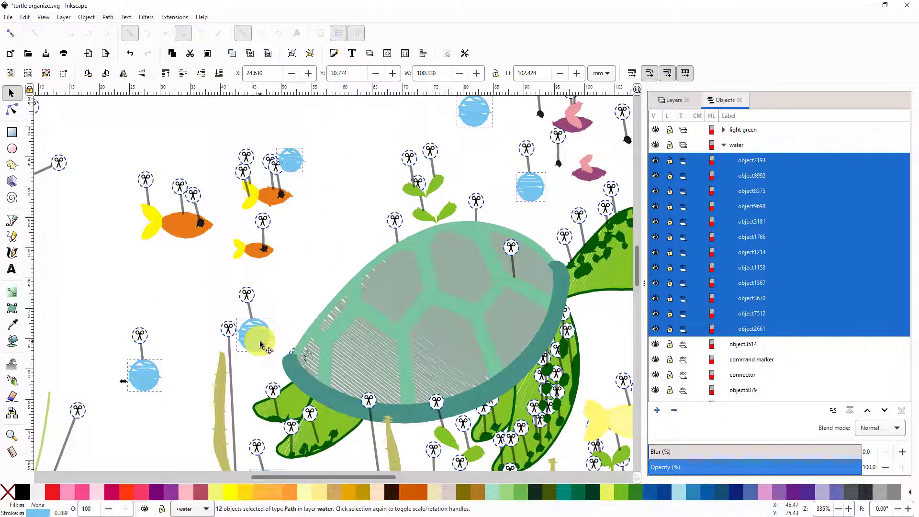
pyautogui.moveTo(256, 344); pyautogui.dragTo(297, 307)
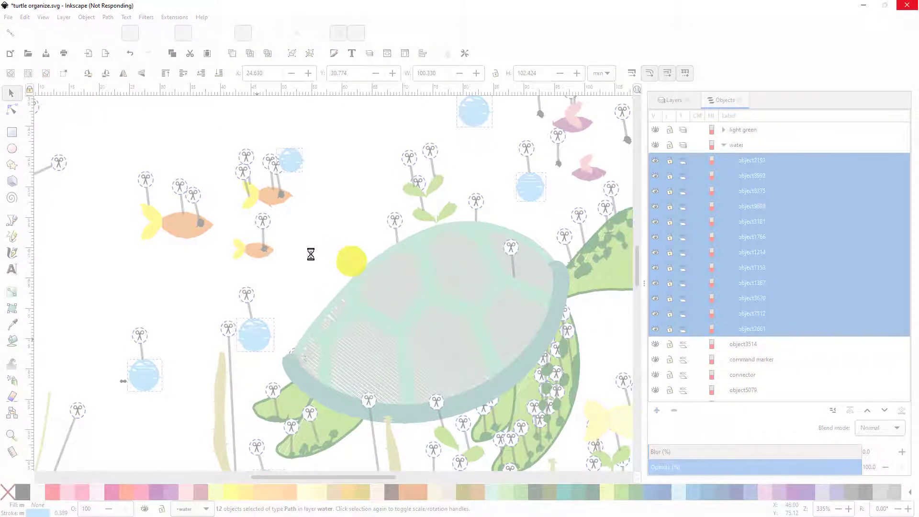
pyautogui.moveTo(309, 255); pyautogui.dragTo(302, 266)
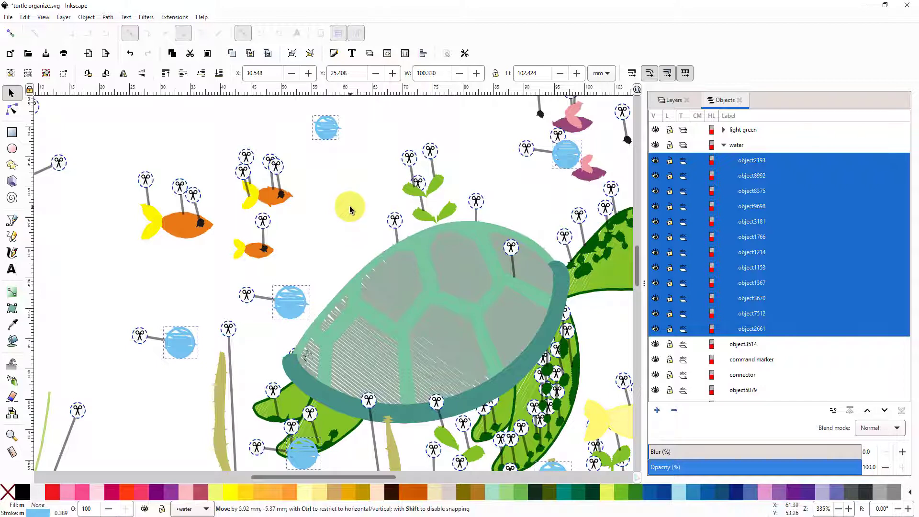
pyautogui.scroll(-2, 335, 211)
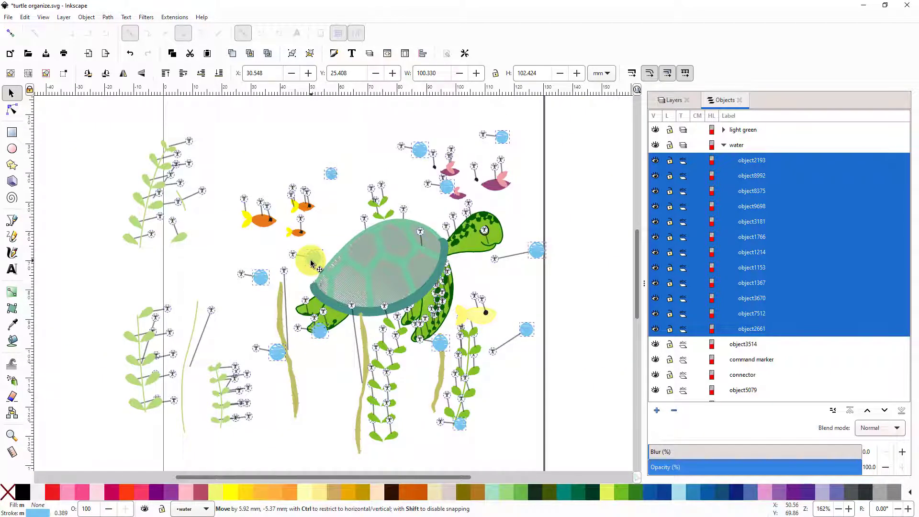
pyautogui.scroll(4, 297, 264)
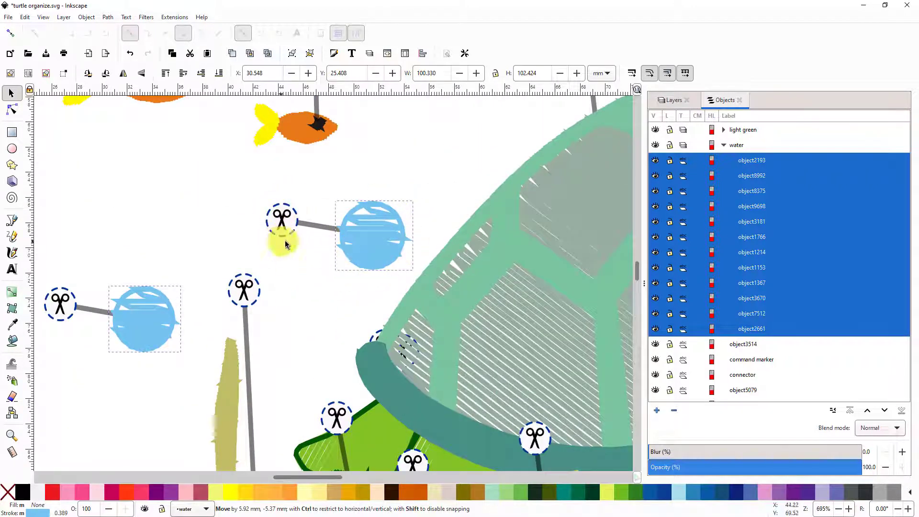
pyautogui.scroll(10, 476, 166)
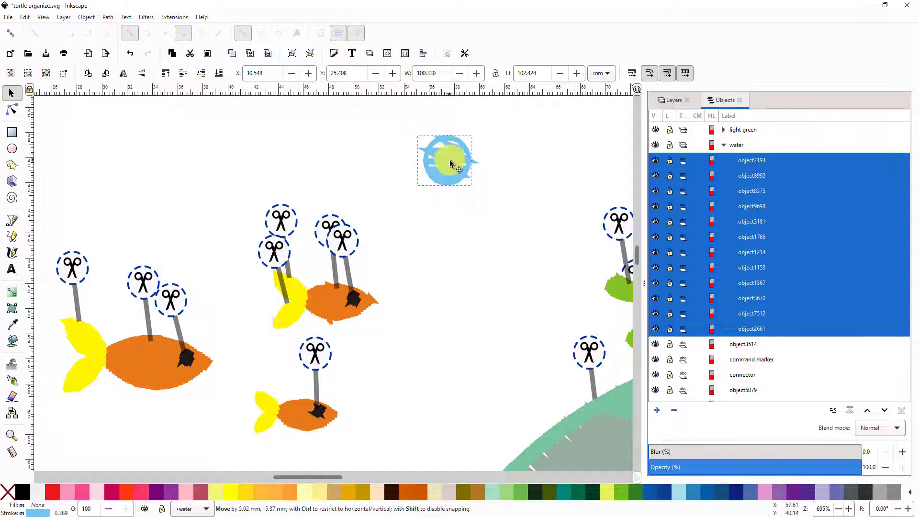
pyautogui.keyDown('ctrl'); pyautogui.scroll(-3, 451, 163); pyautogui.keyUp('ctrl')
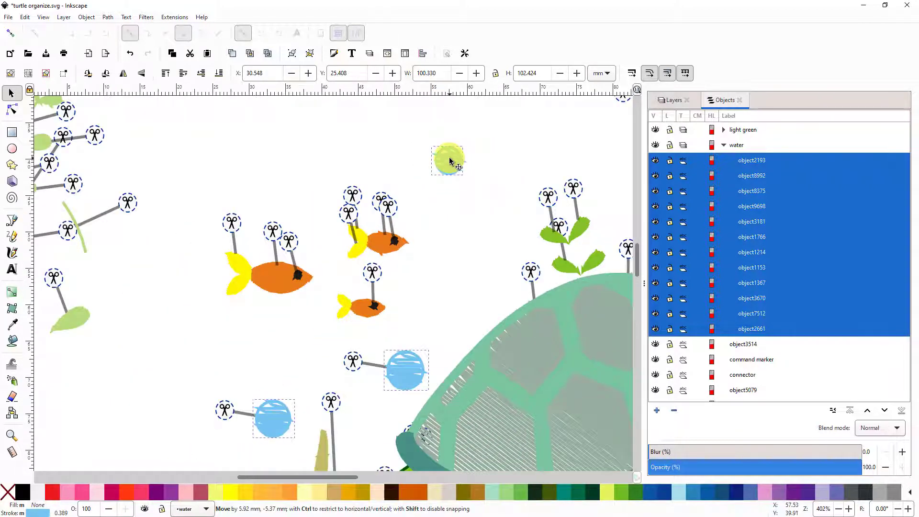
# Step: Attach the "Trim thread after sewing this object" command to the small blue bubble above the orange fish
pyautogui.click(435, 301)
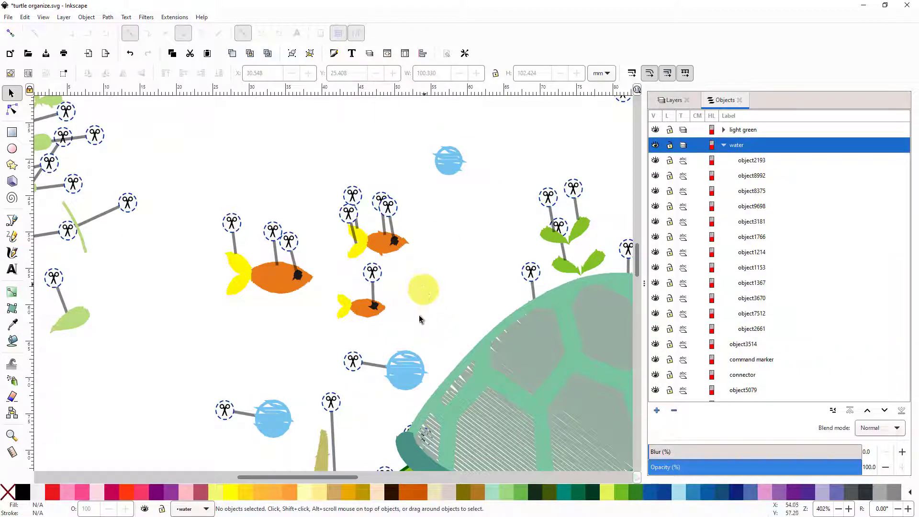
pyautogui.click(408, 371)
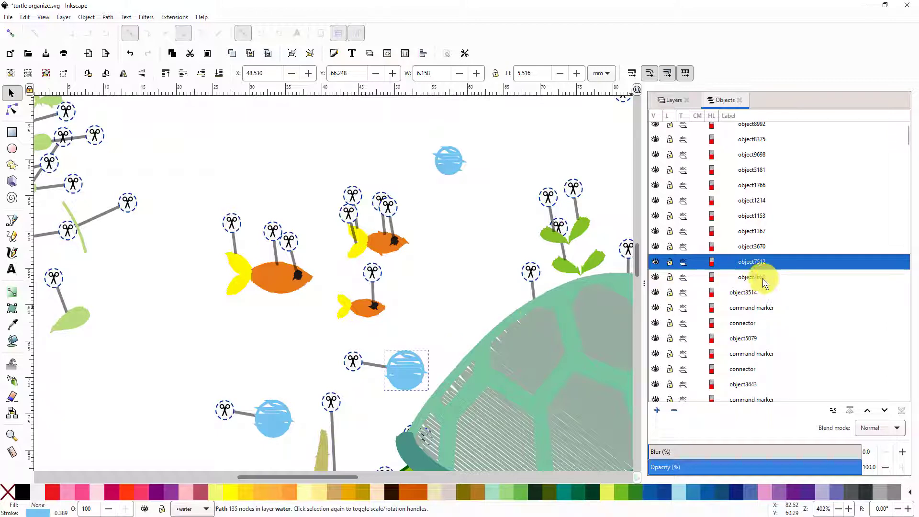
pyautogui.click(759, 262)
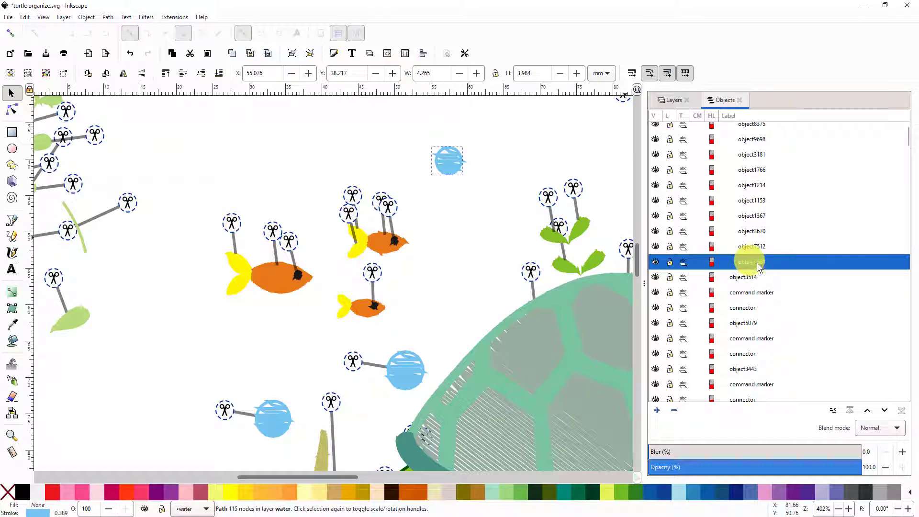
pyautogui.click(442, 150)
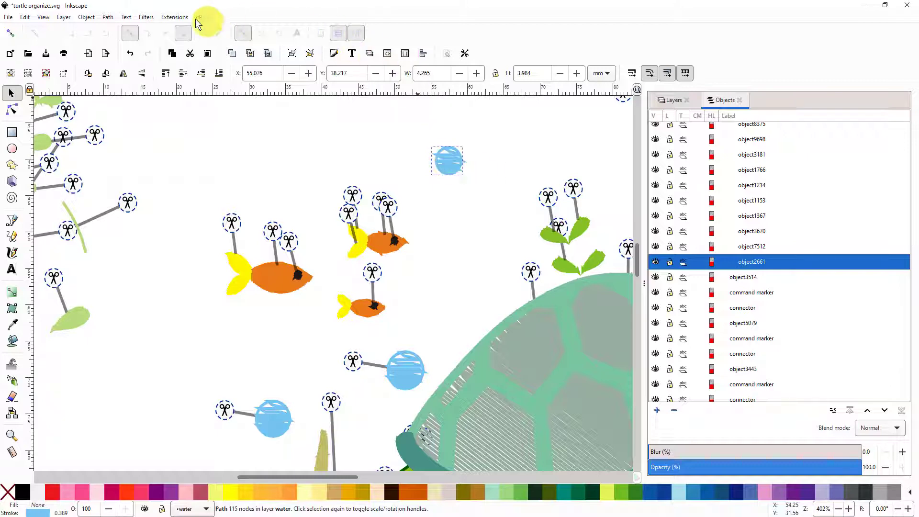
pyautogui.click(168, 17)
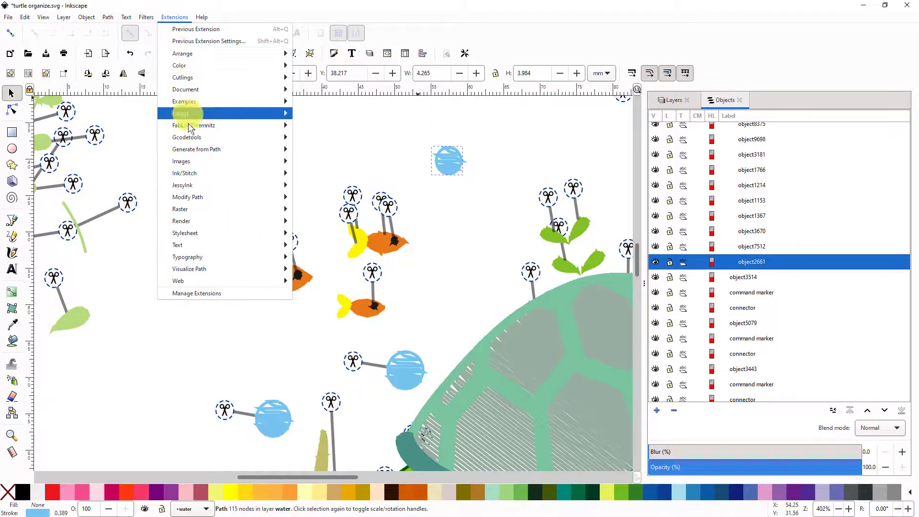
pyautogui.moveTo(188, 163)
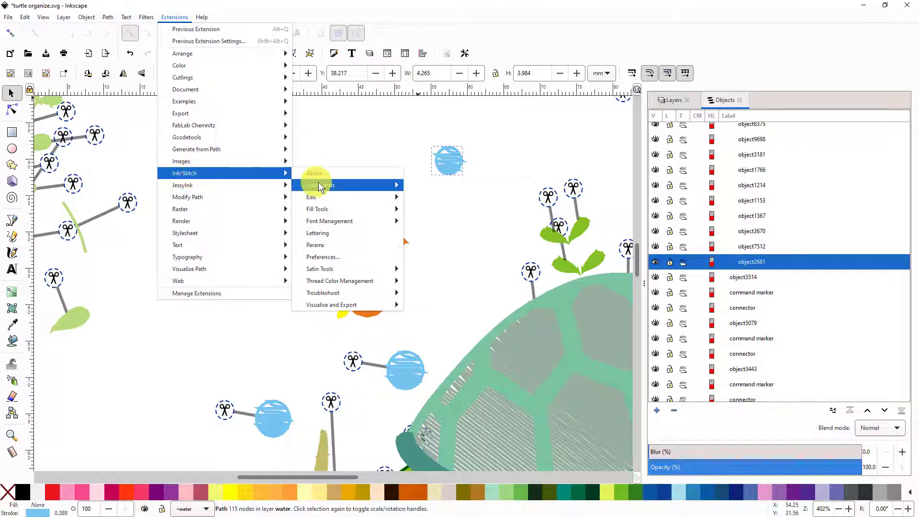
pyautogui.moveTo(377, 186)
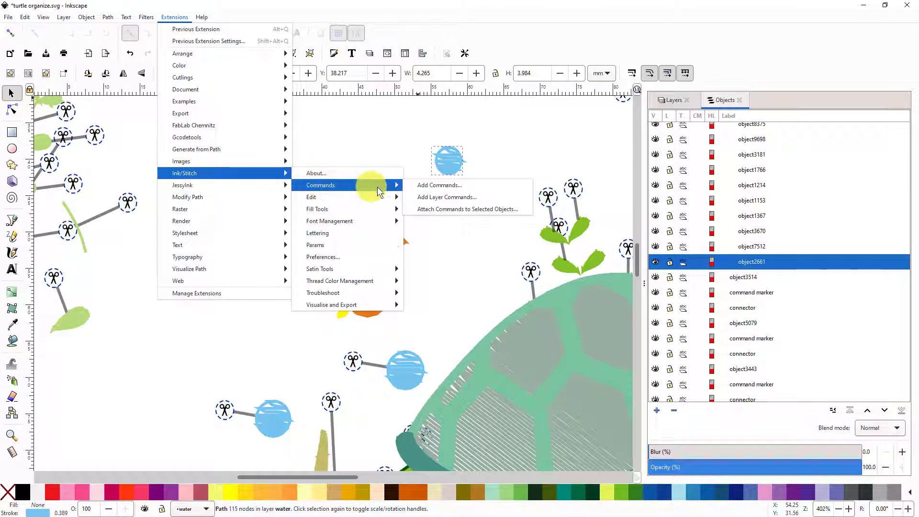
pyautogui.click(446, 209)
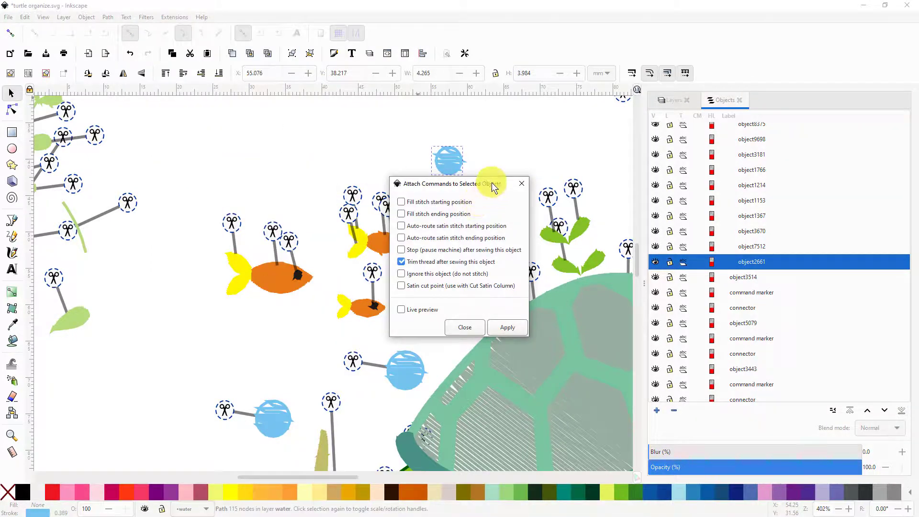
pyautogui.moveTo(503, 183); pyautogui.dragTo(615, 139)
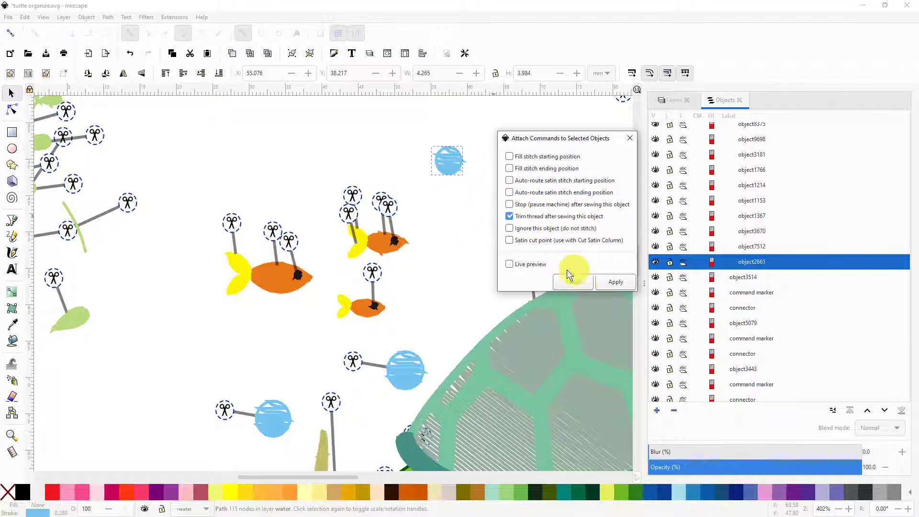
pyautogui.click(619, 283)
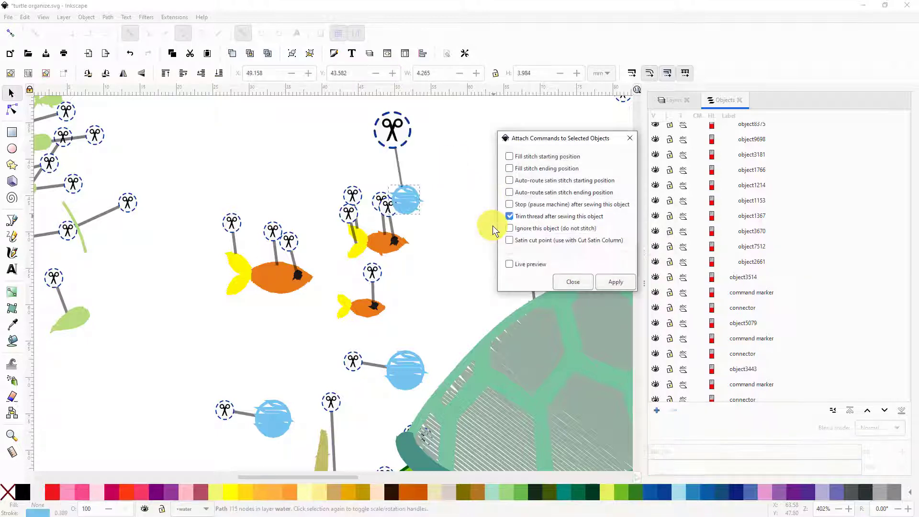
pyautogui.click(403, 206)
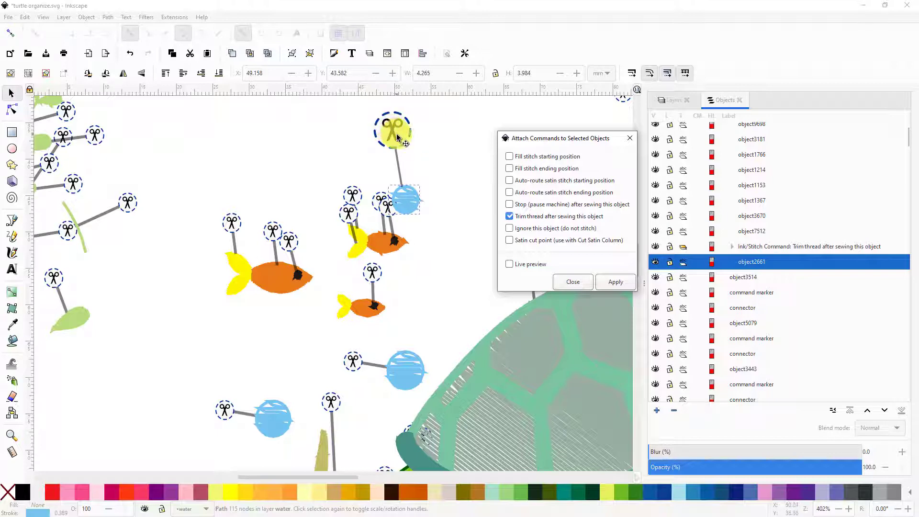
pyautogui.click(411, 208)
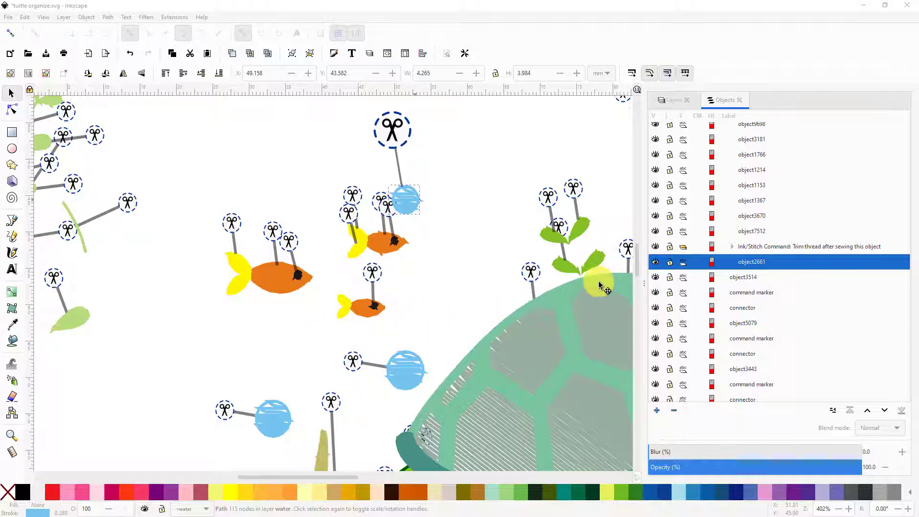
pyautogui.press('ctrl')
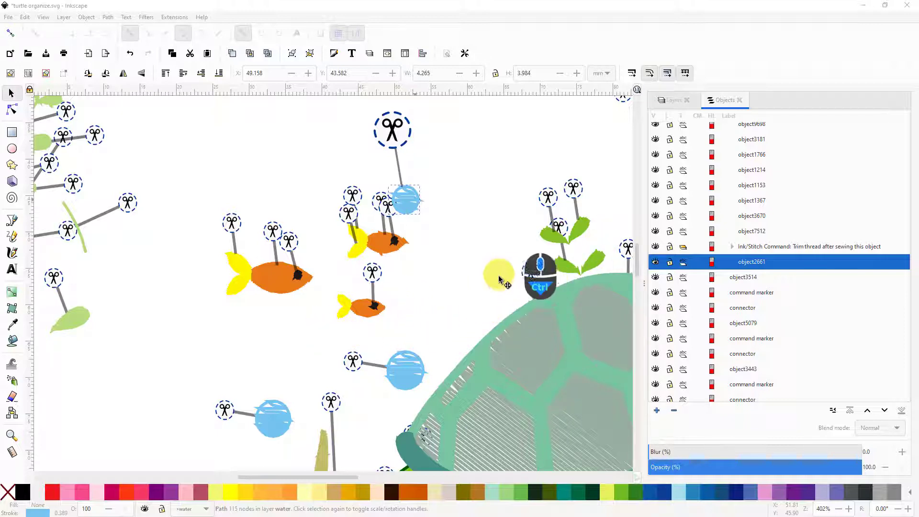
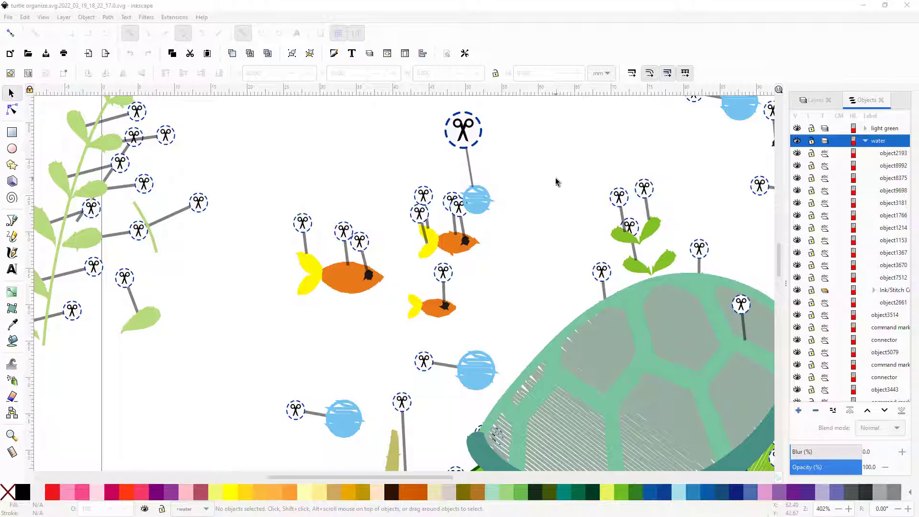
# Step: Select the other eleven bubbles in the "water" layer, object2193 through object7512, and preview them in the Ink/Stitch simulator at 128 stitches/sec
pyautogui.moveTo(557, 182); pyautogui.dragTo(550, 186)
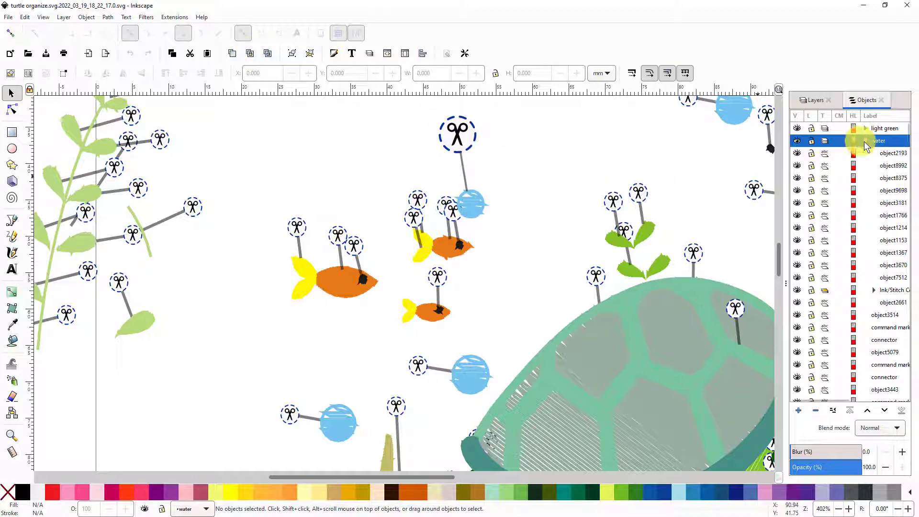
pyautogui.click(888, 158)
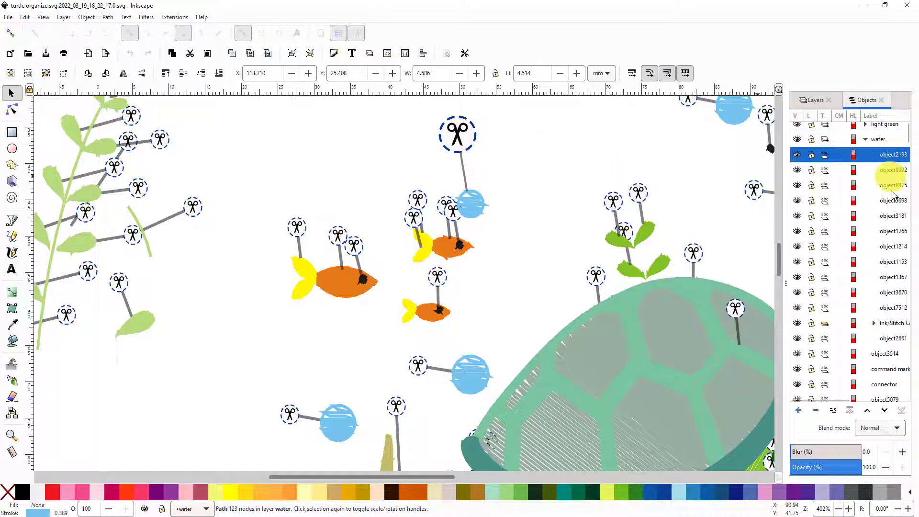
pyautogui.keyDown('shift'); pyautogui.click(892, 309); pyautogui.keyUp('shift')
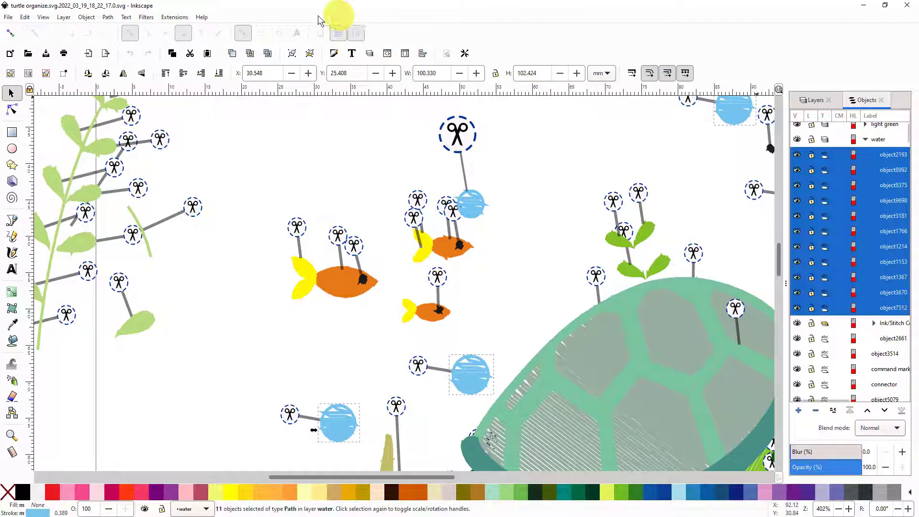
pyautogui.click(175, 17)
pyautogui.moveTo(216, 172)
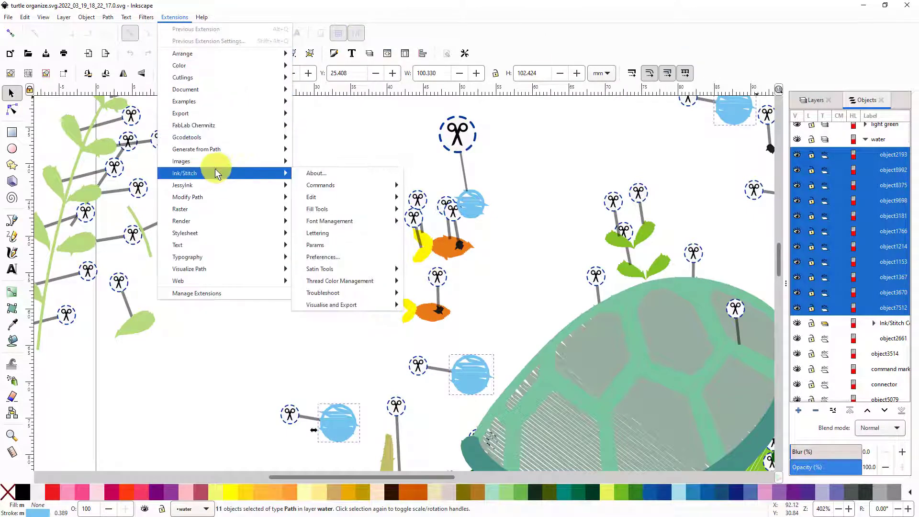
pyautogui.moveTo(329, 304)
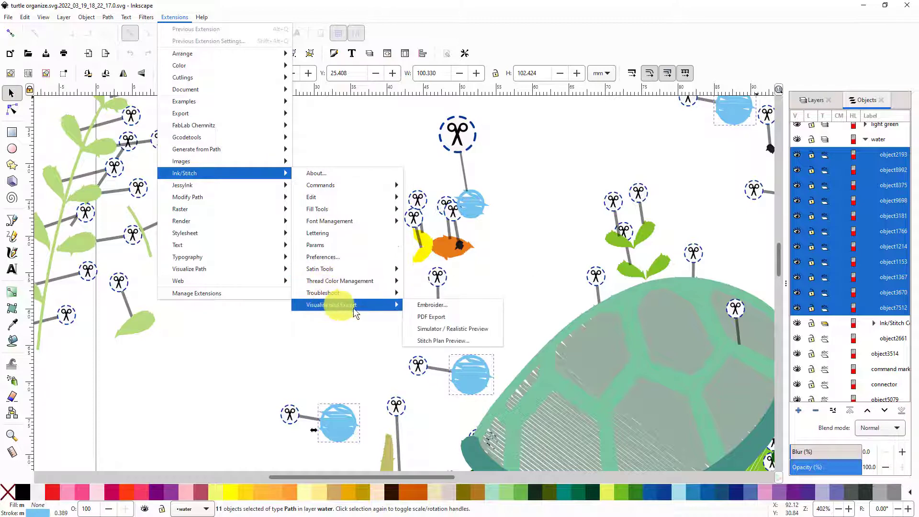
pyautogui.click(423, 328)
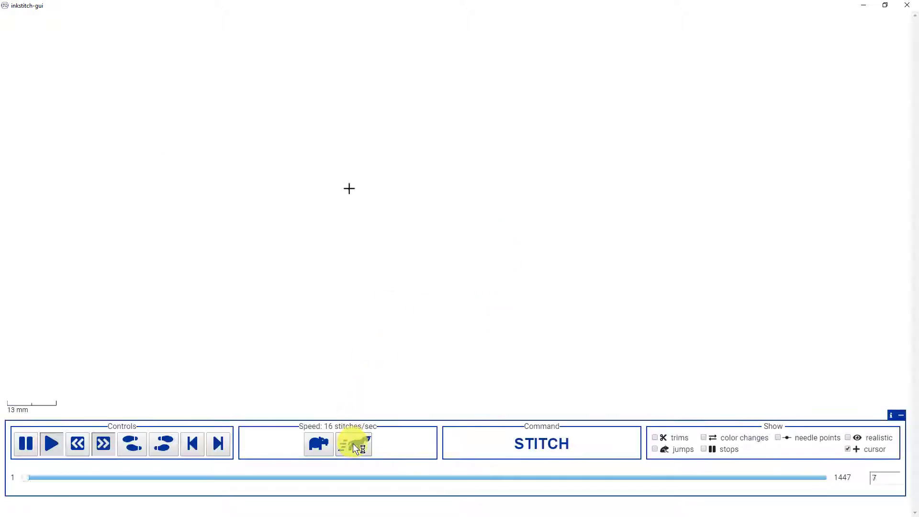
pyautogui.click(353, 444)
pyautogui.click(352, 444)
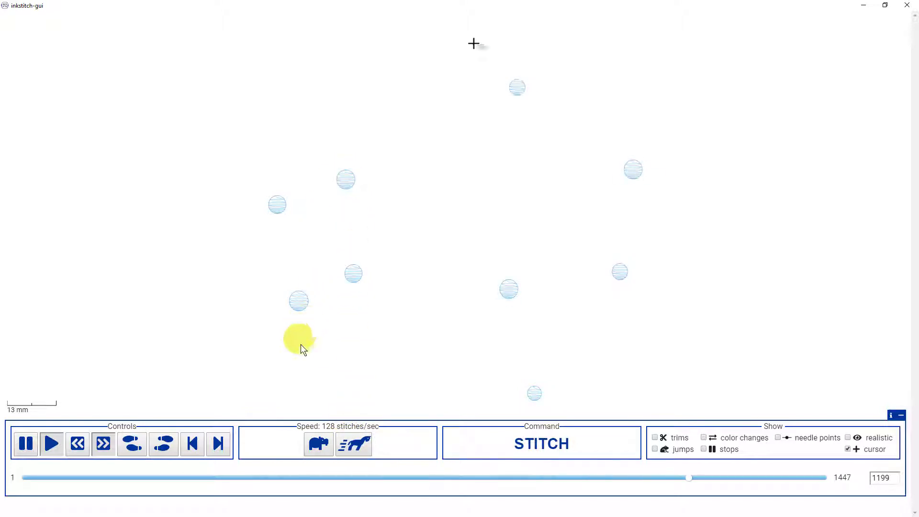
# Step: Mark the trims and jumps of the eleven selected bubbles on the simulator timeline, and close the simulator
pyautogui.click(654, 438)
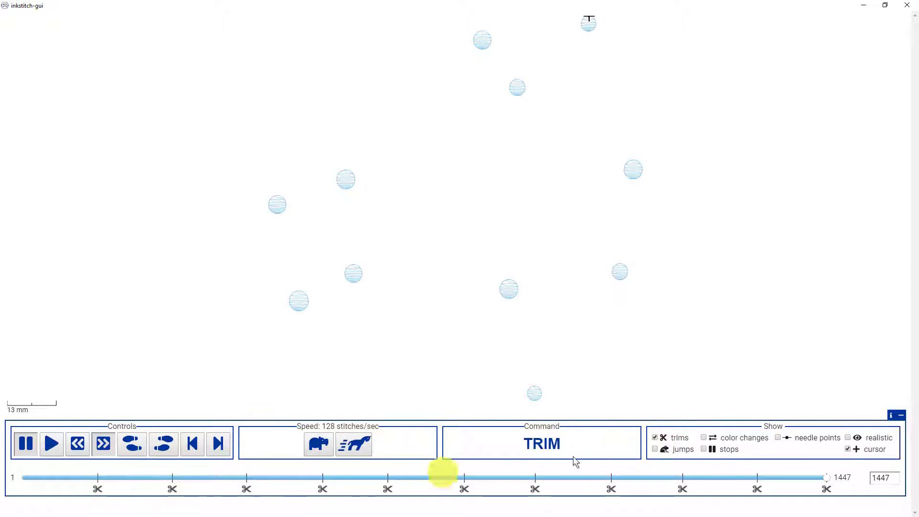
pyautogui.click(655, 450)
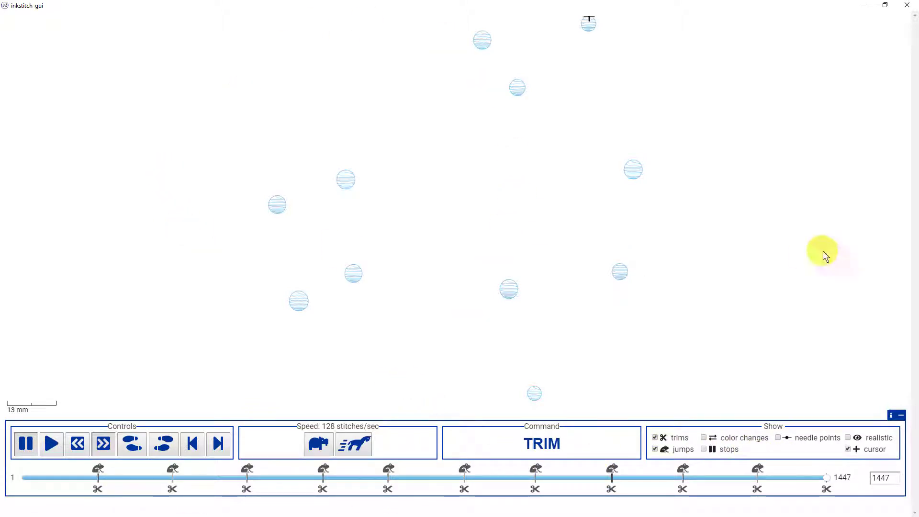
pyautogui.click(908, 7)
pyautogui.click(454, 146)
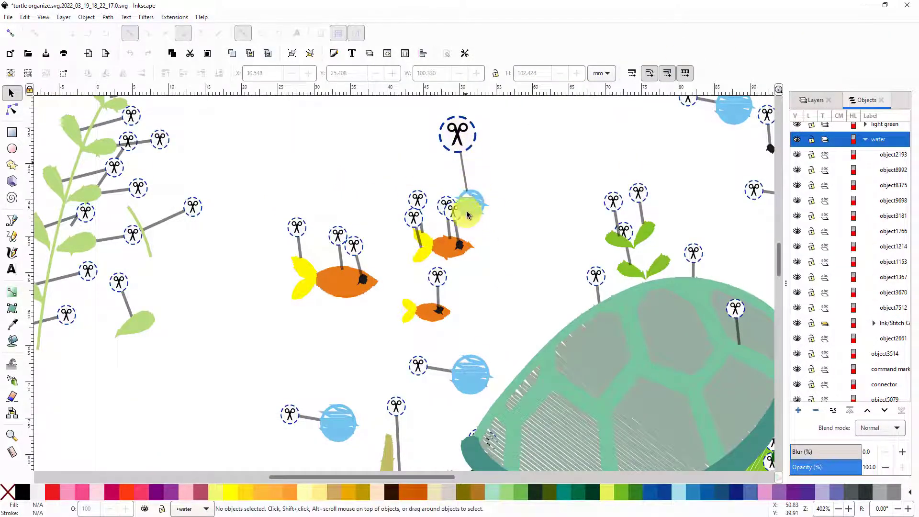
pyautogui.hotkey('ctrl', 'a')
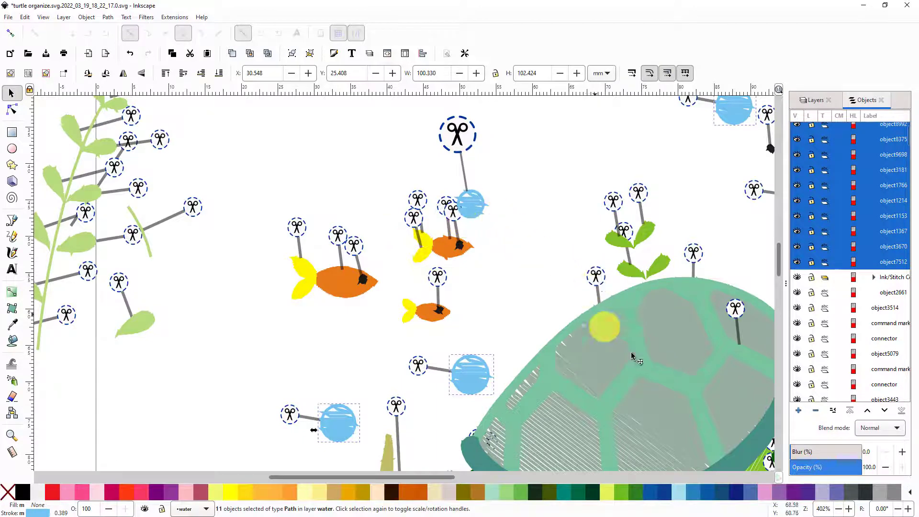
# Step: Try to remove the commands from the upper leaf above the turtle shell, object6034, with Ink/Stitch's Remove embroidery settings
pyautogui.moveTo(438, 478); pyautogui.dragTo(514, 488)
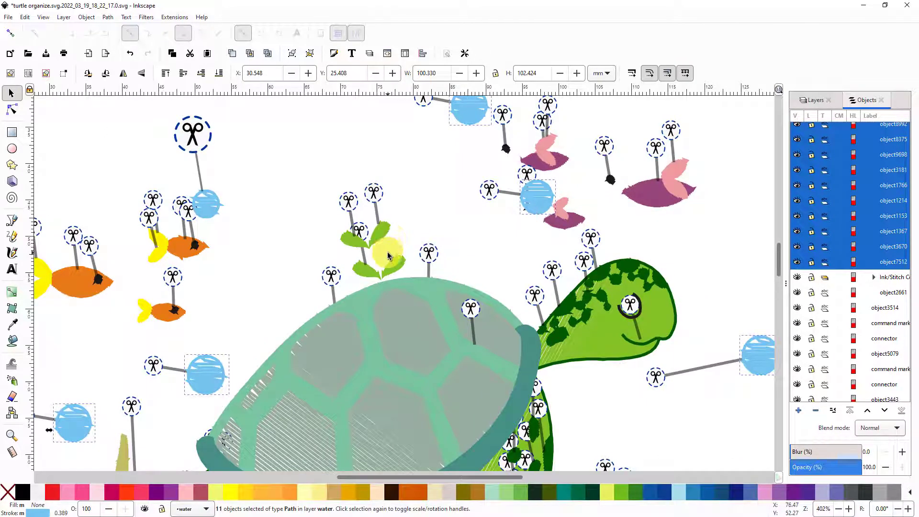
pyautogui.scroll(2, 386, 245)
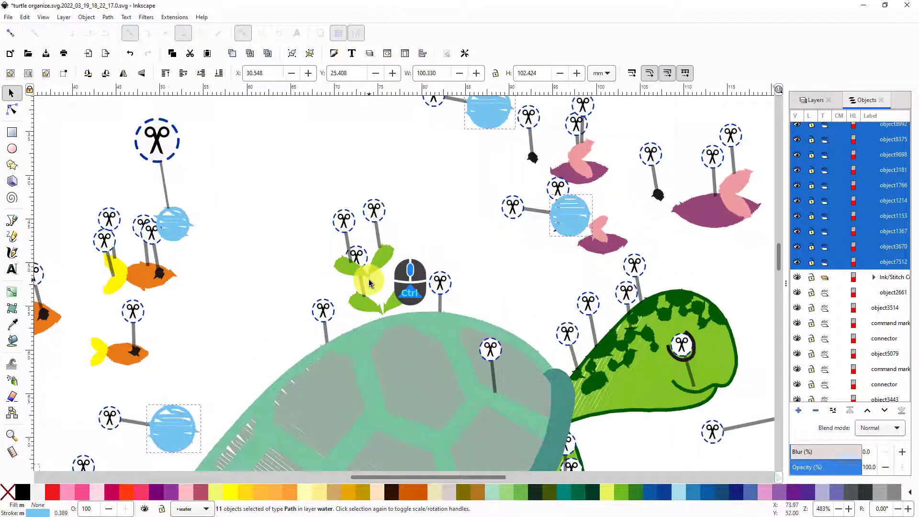
pyautogui.scroll(4, 378, 268)
pyautogui.scroll(-1, 369, 280)
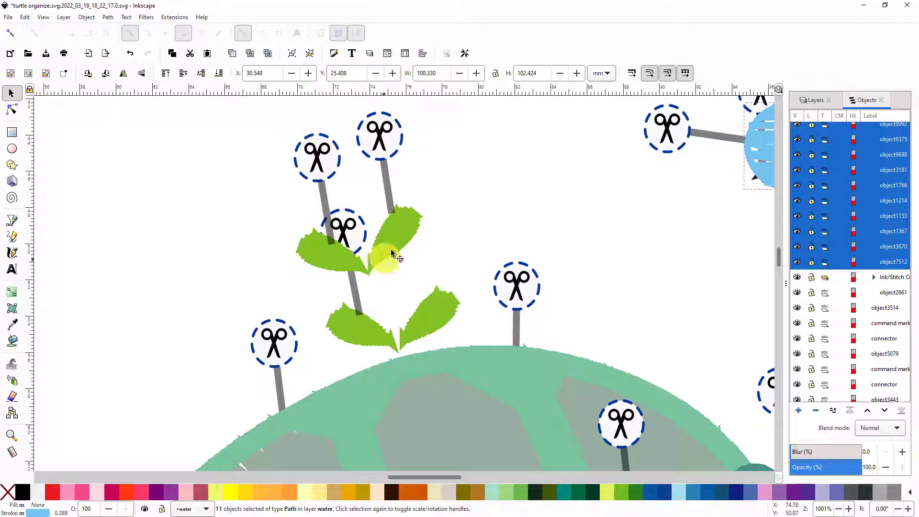
pyautogui.press('Escape')
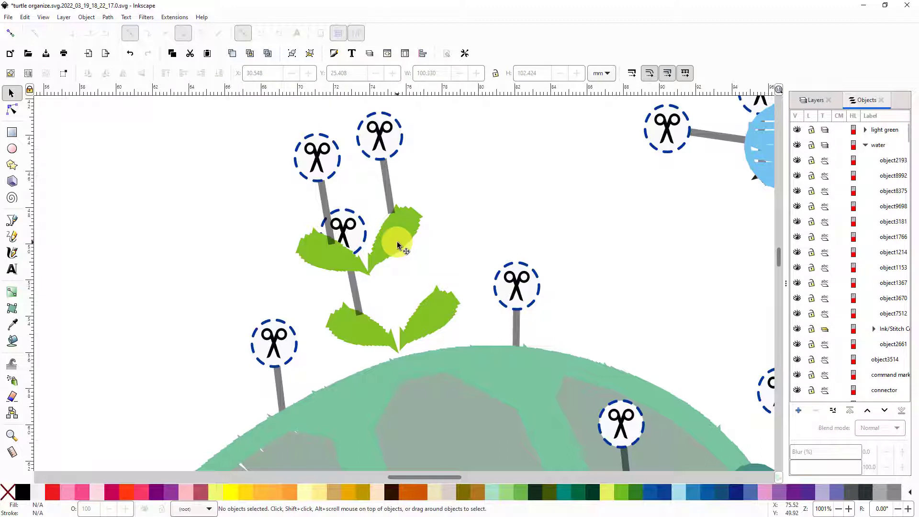
pyautogui.click(389, 240)
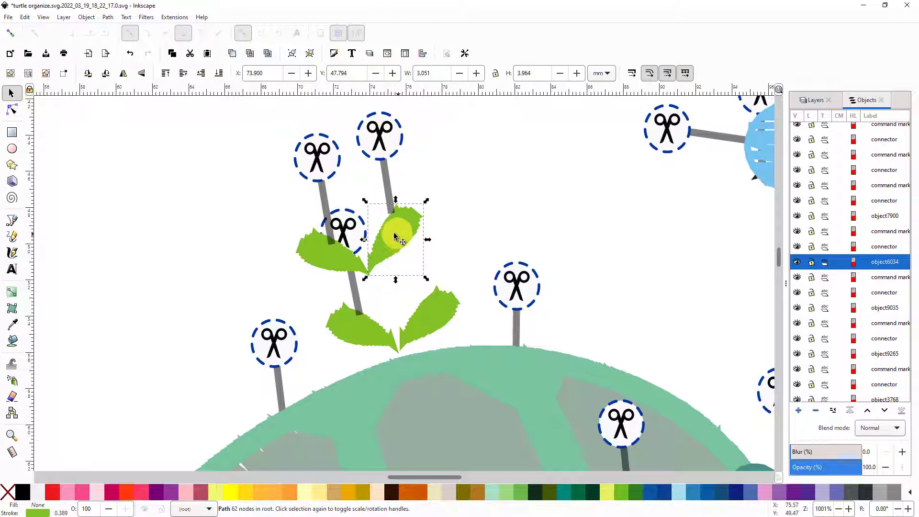
pyautogui.click(173, 18)
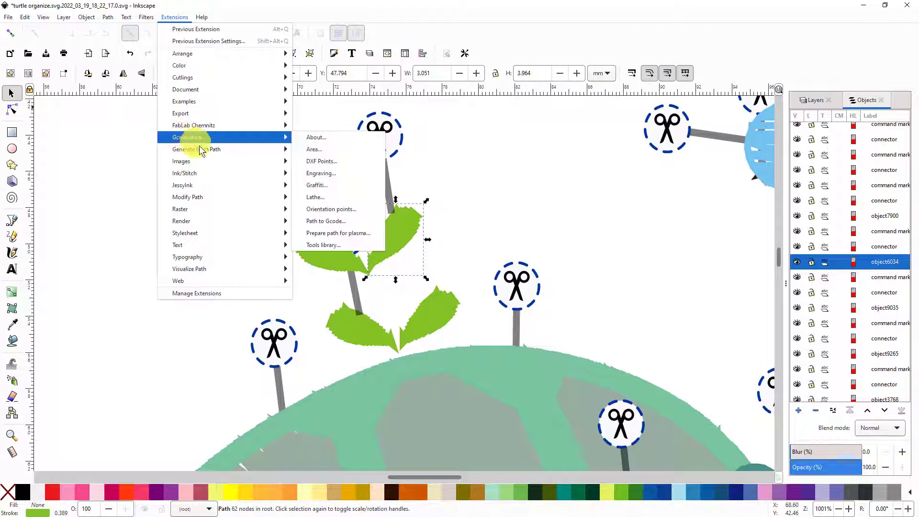
pyautogui.moveTo(205, 162)
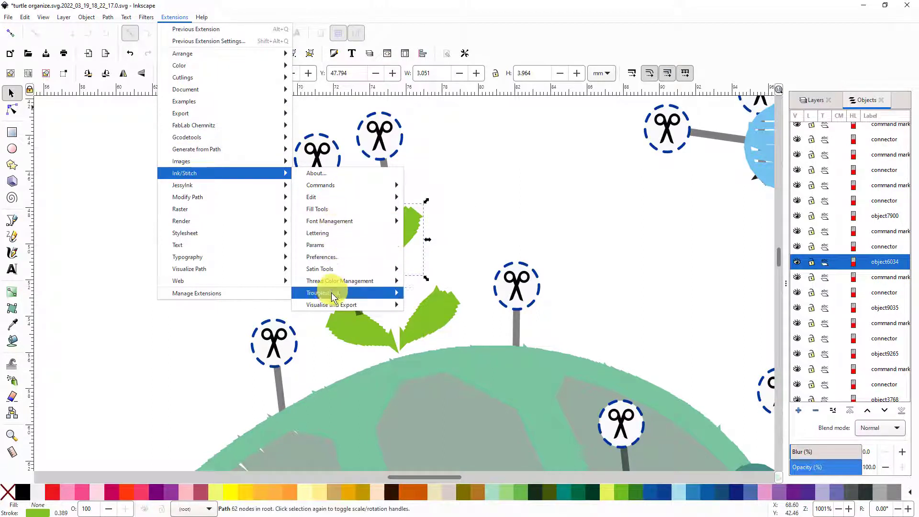
pyautogui.moveTo(334, 293)
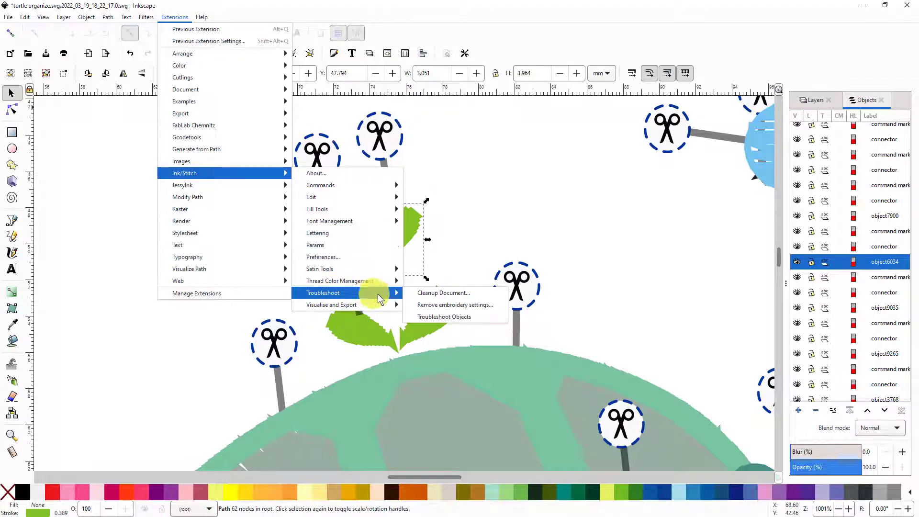
pyautogui.click(444, 304)
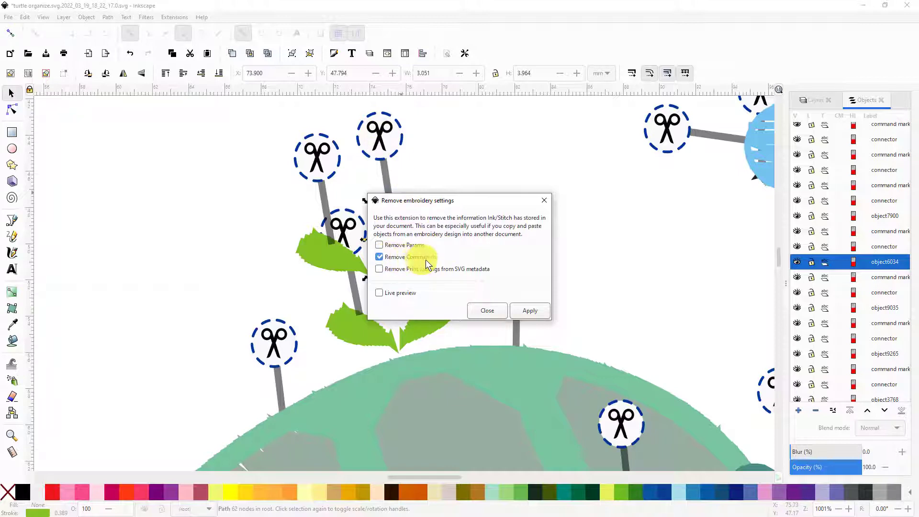
pyautogui.click(533, 311)
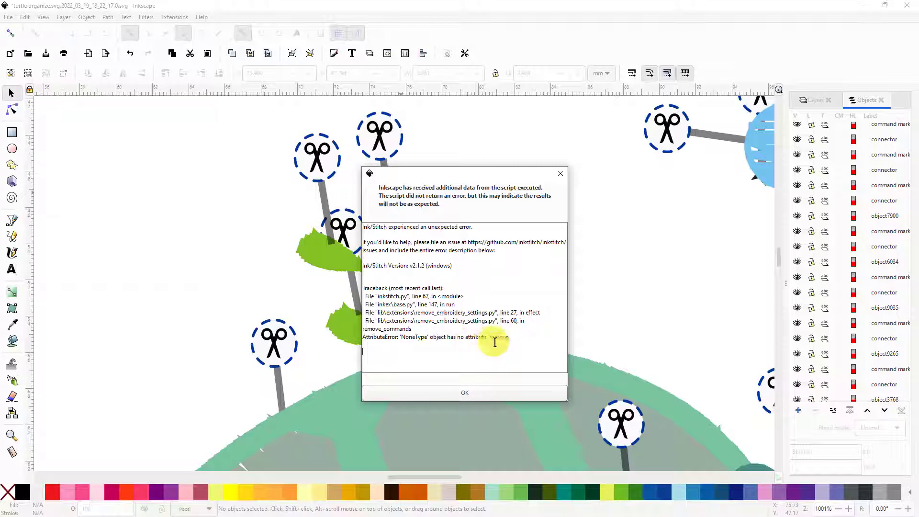
pyautogui.click(467, 392)
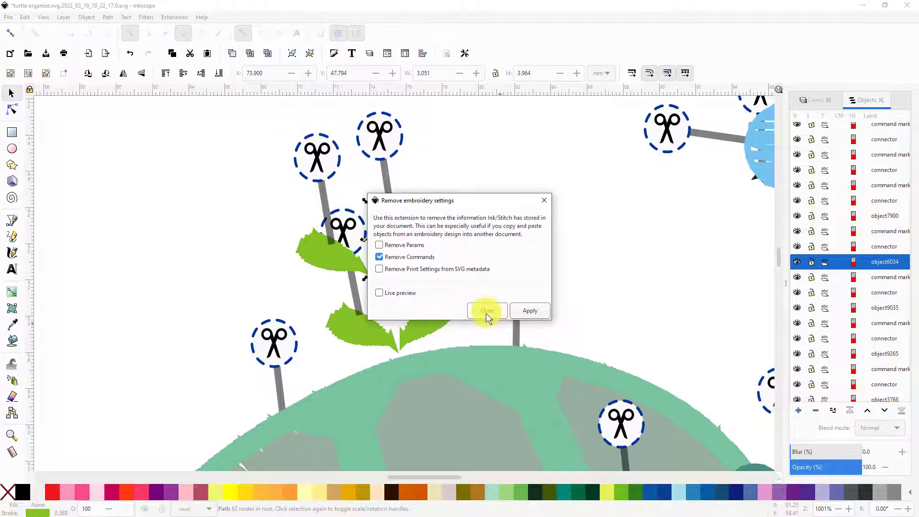
pyautogui.click(485, 311)
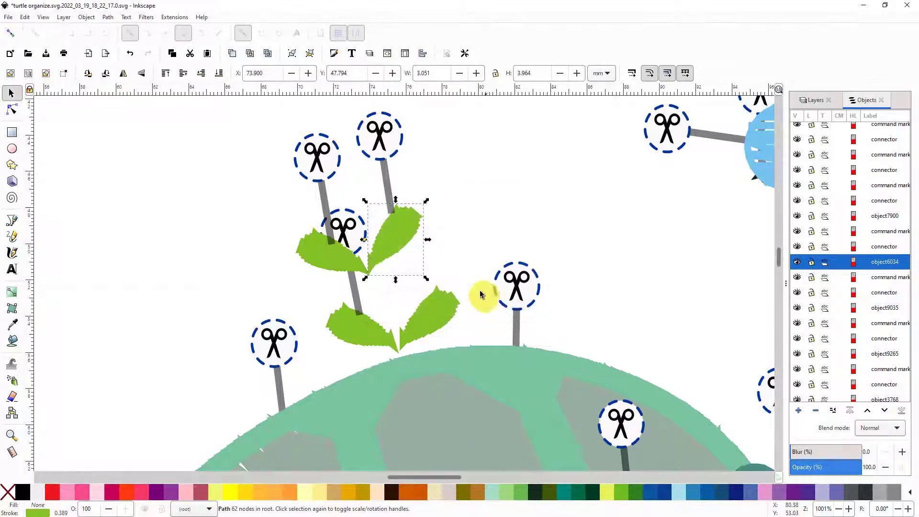
# Step: Try to remove the commands from the neighbouring leaf, object9035, using Remove embroidery settings with only Remove Commands enabled
pyautogui.click(320, 257)
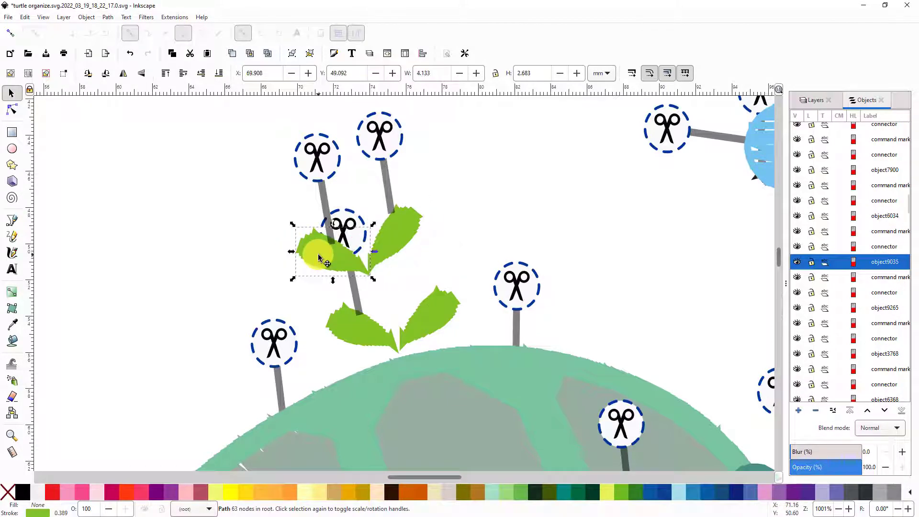
pyautogui.rightClick(320, 257)
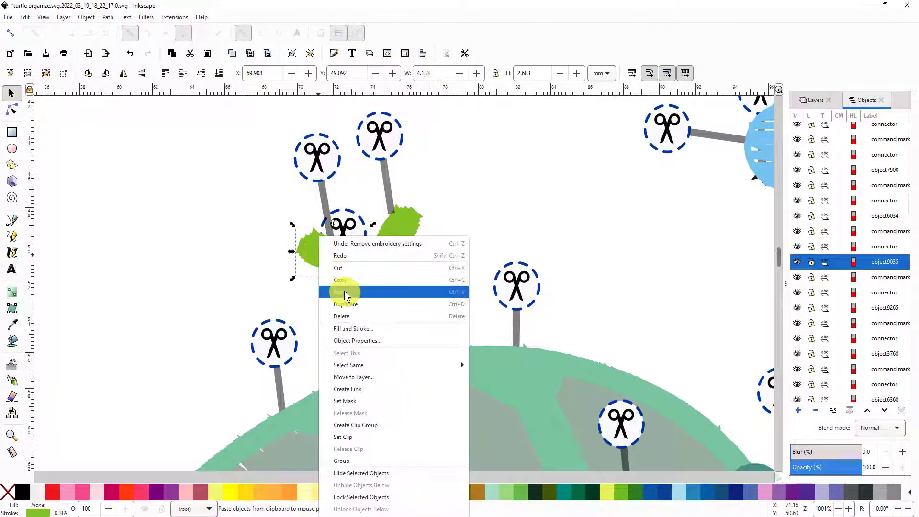
pyautogui.click(174, 17)
pyautogui.click(169, 17)
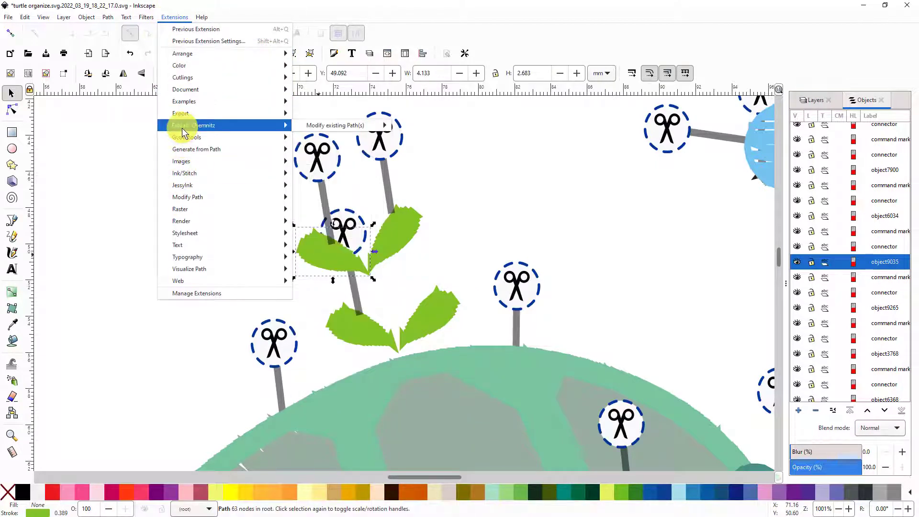
pyautogui.moveTo(184, 179)
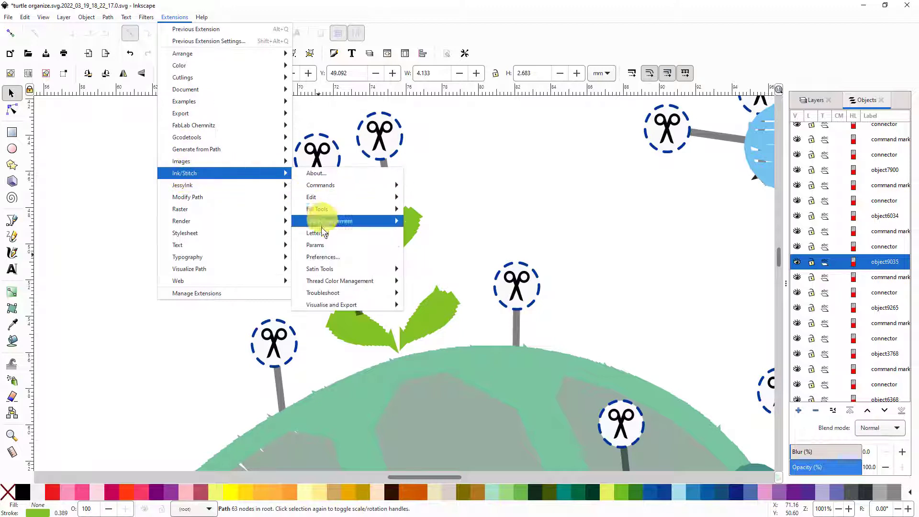
pyautogui.moveTo(318, 274)
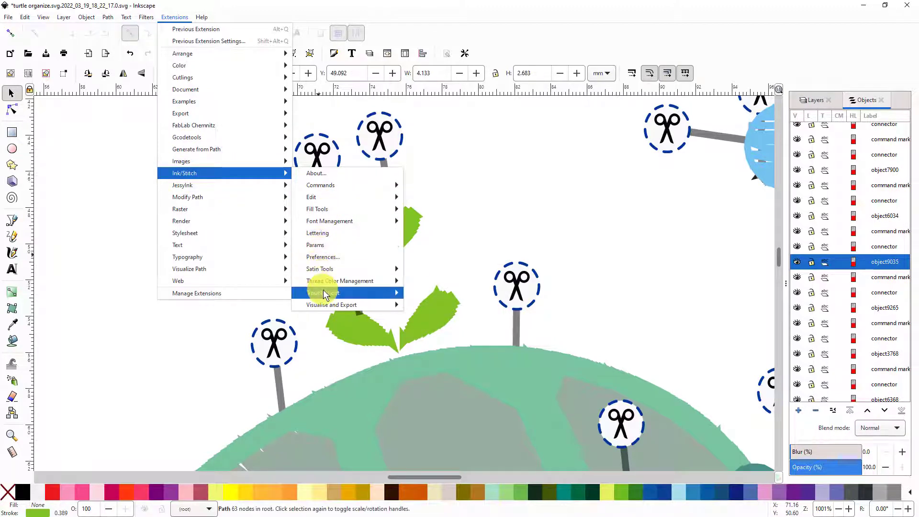
pyautogui.moveTo(323, 293)
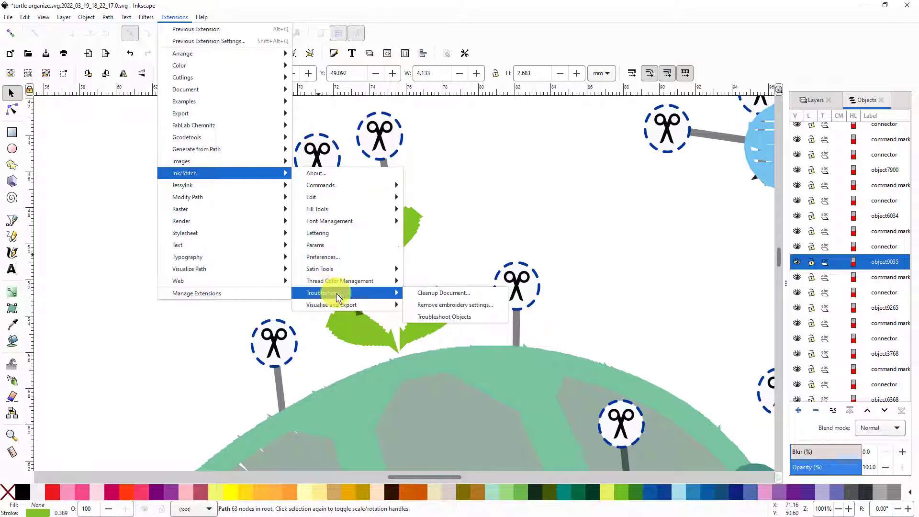
pyautogui.click(443, 306)
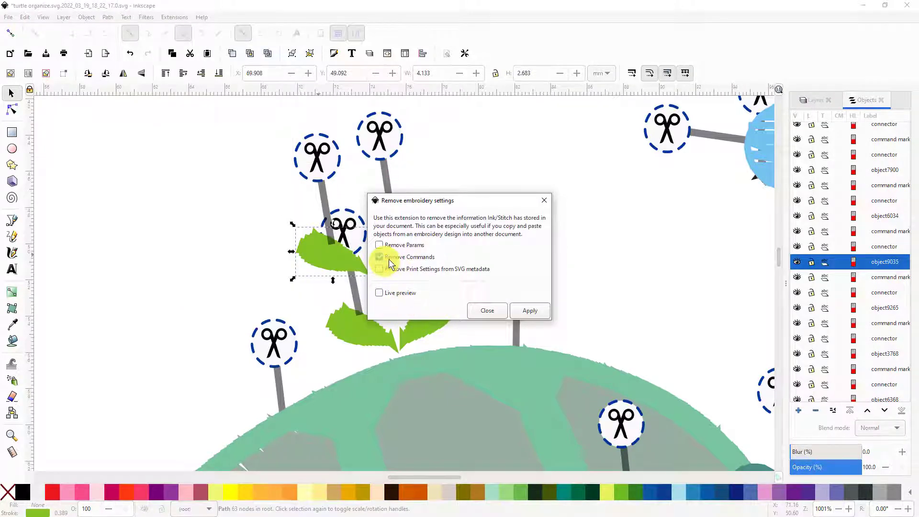
pyautogui.click(527, 311)
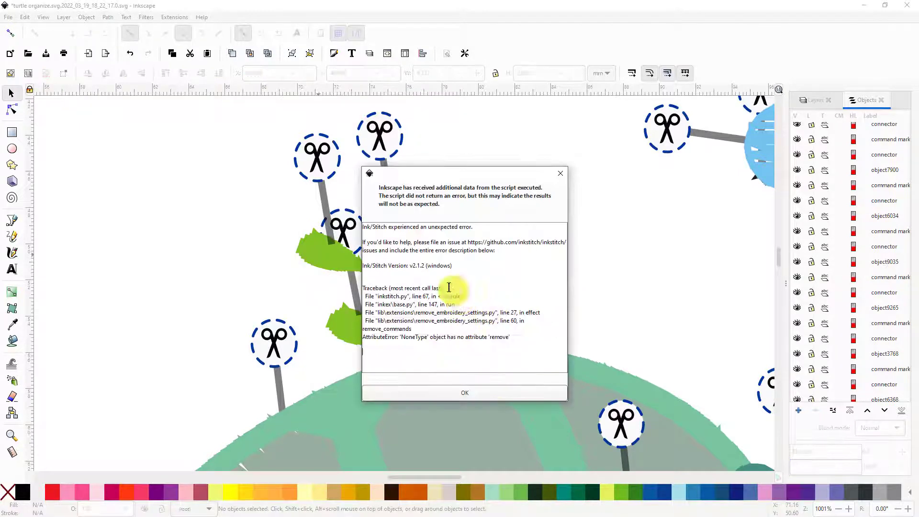
pyautogui.click(466, 393)
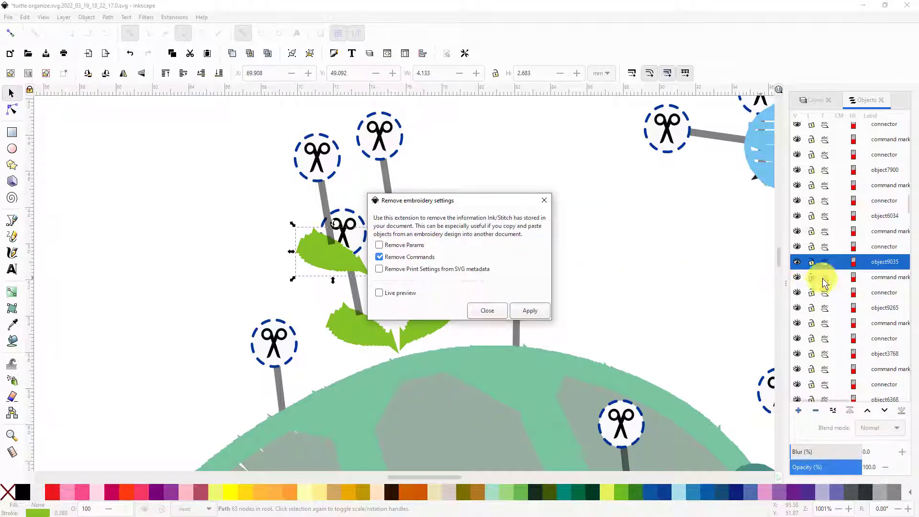
# Step: Inspect the trim command symbol and the connector line among the leaves above the shell by selecting each separately
pyautogui.click(874, 280)
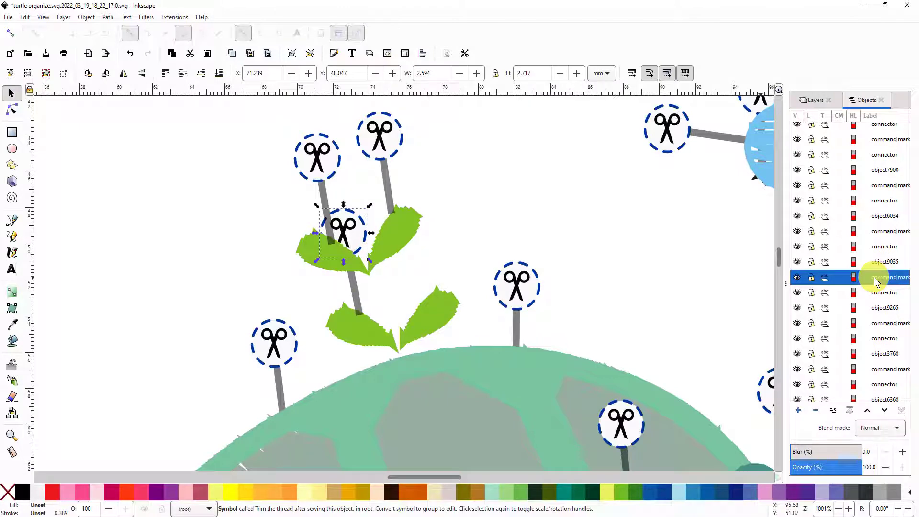
pyautogui.click(874, 246)
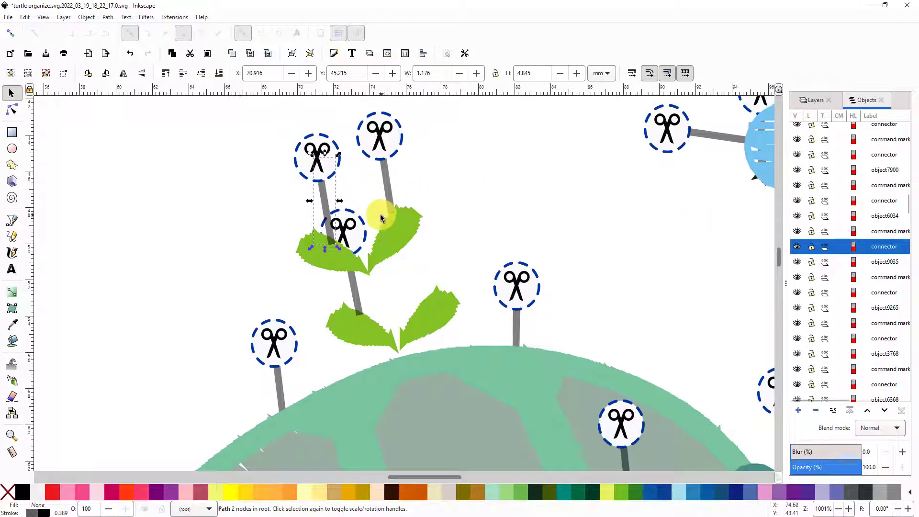
pyautogui.scroll(-1, 382, 217)
pyautogui.keyDown('ctrl'); pyautogui.scroll(-1, 407, 218); pyautogui.keyUp('ctrl')
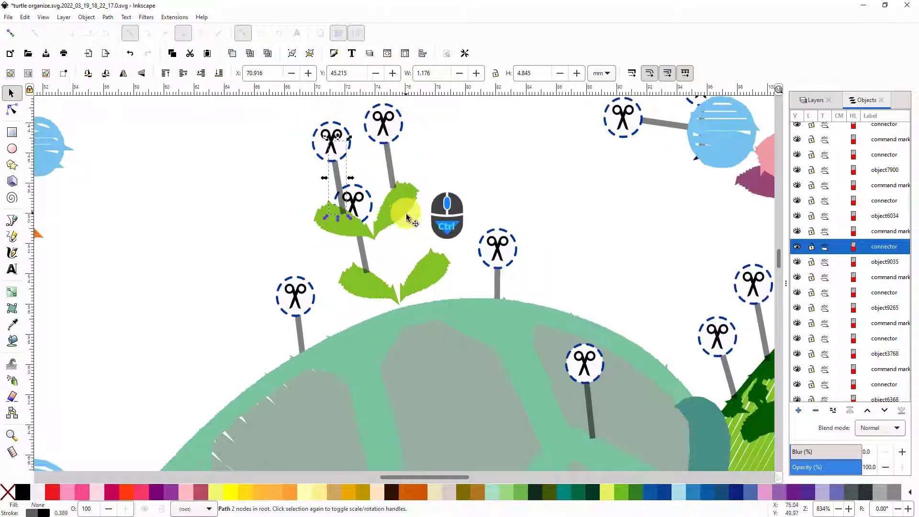
pyautogui.keyDown('ctrl'); pyautogui.scroll(-3, 407, 218); pyautogui.keyUp('ctrl')
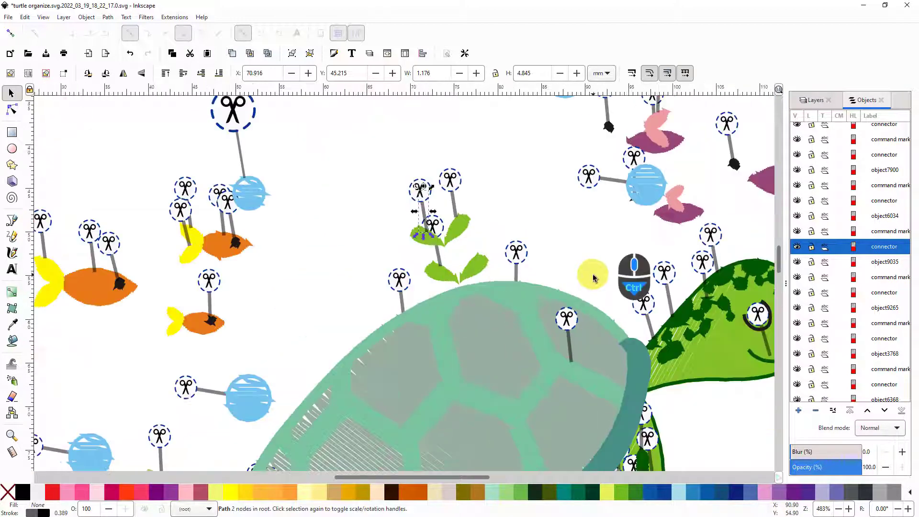
# Step: Inspect how the trim command is attached to the turtle shell by selecting shell piece object6708, its scissors symbol and its connector
pyautogui.click(560, 369)
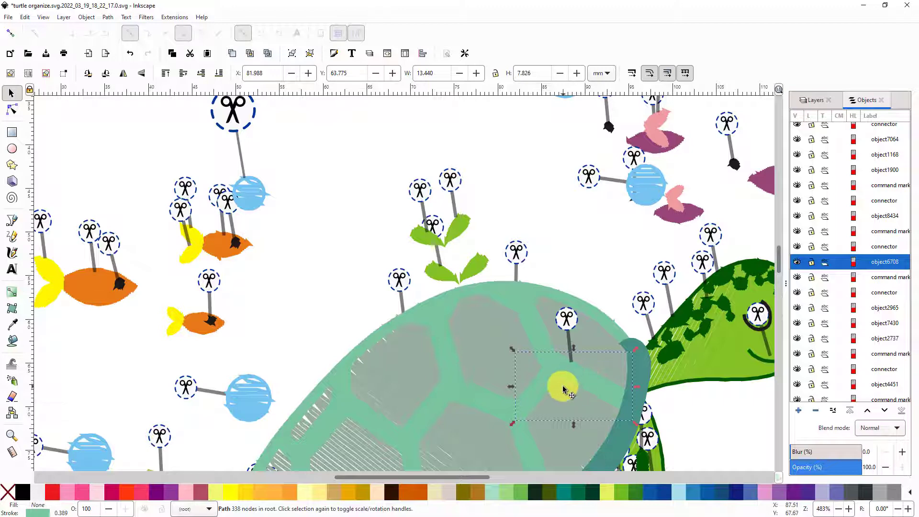
pyautogui.click(568, 320)
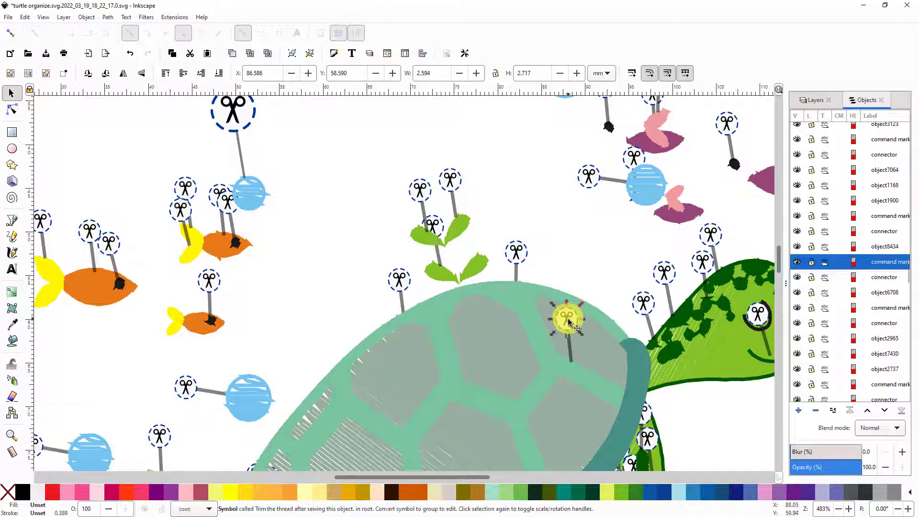
pyautogui.click(559, 370)
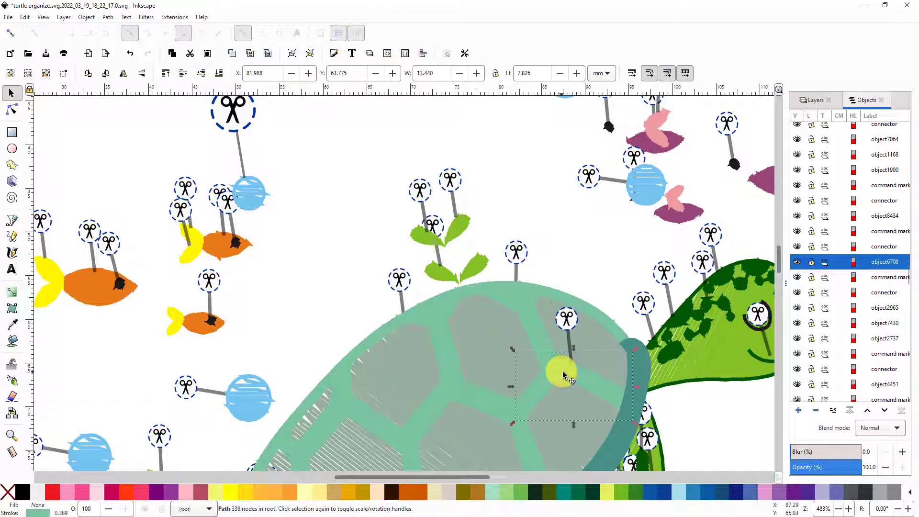
pyautogui.click(568, 320)
pyautogui.click(570, 346)
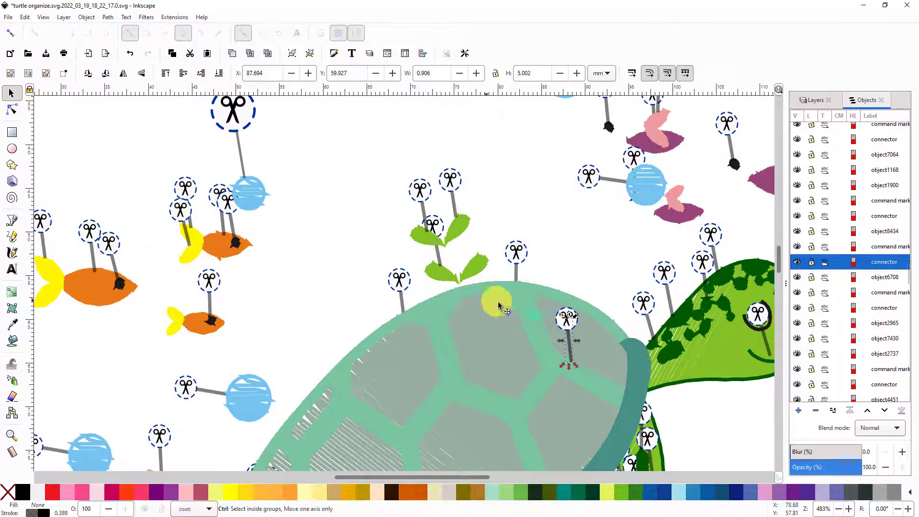
# Step: Move the light green leaf object2063 away from the plant to about X -34.4, Y 35.8 mm, outside the page
pyautogui.keyDown('ctrl'); pyautogui.scroll(-1, 547, 355); pyautogui.keyUp('ctrl')
pyautogui.keyDown('ctrl'); pyautogui.scroll(-3, 547, 354); pyautogui.keyUp('ctrl')
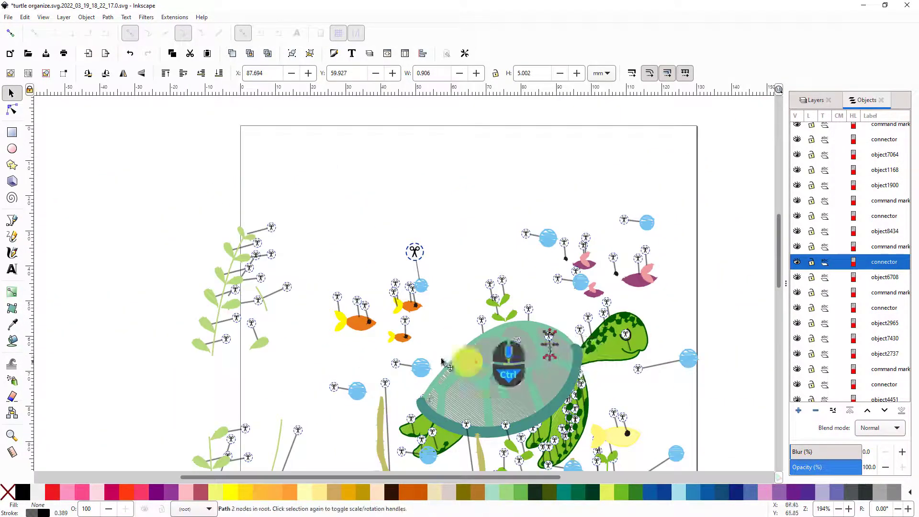
pyautogui.click(212, 300)
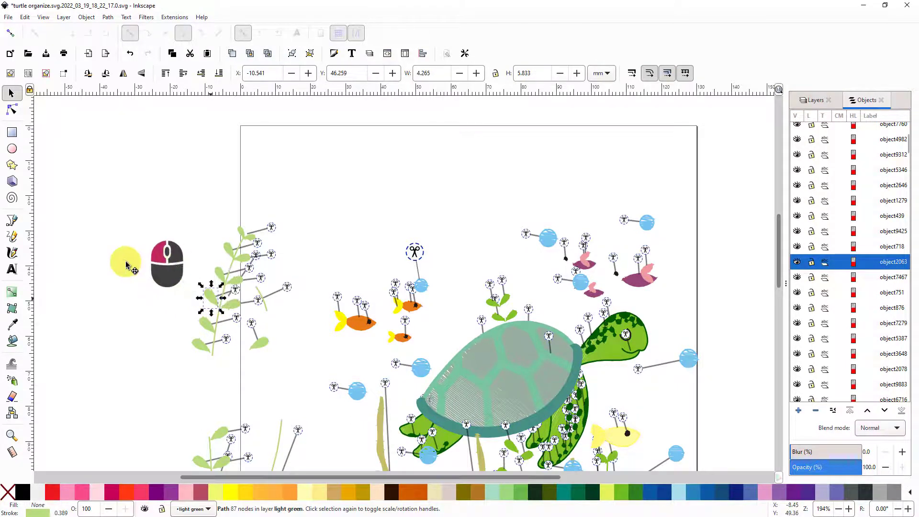
pyautogui.moveTo(126, 266); pyautogui.dragTo(127, 263)
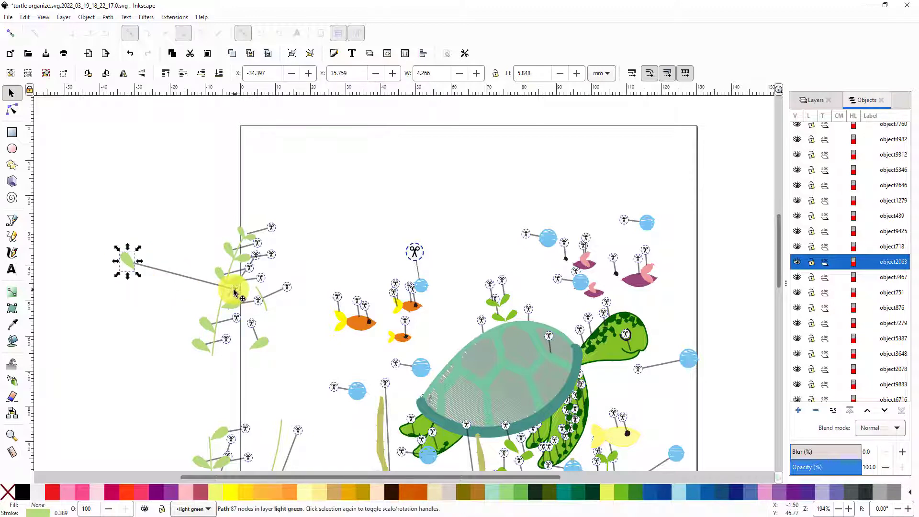
pyautogui.click(194, 268)
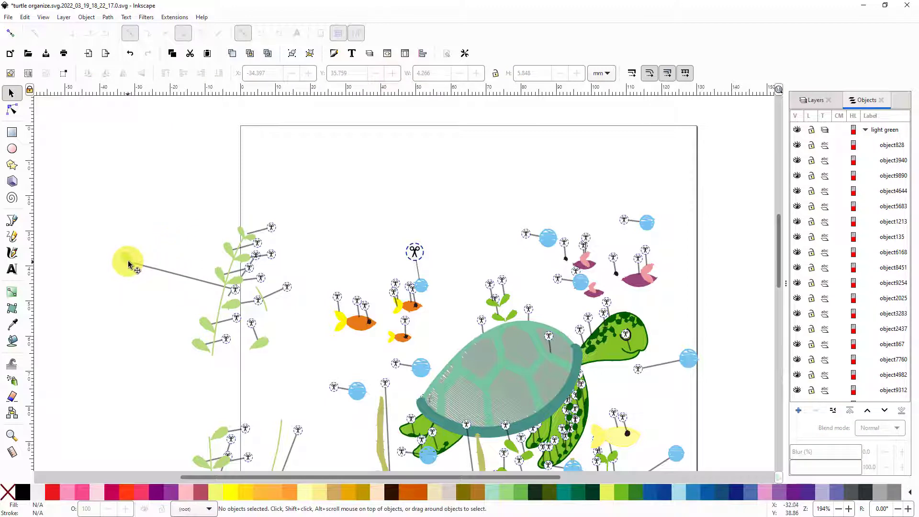
# Step: Try to remove the commands from the isolated leaf object2063 using Ink/Stitch's Remove embroidery settings with only Remove Commands enabled
pyautogui.click(128, 263)
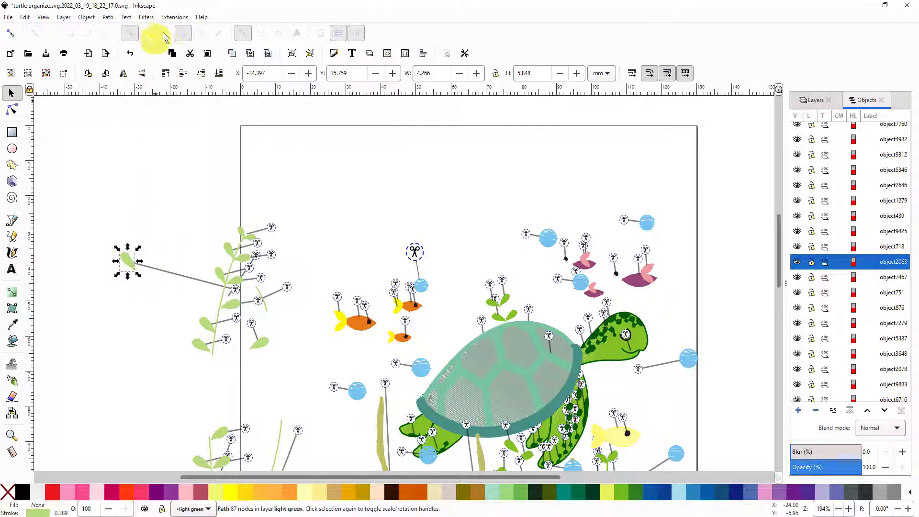
pyautogui.click(172, 19)
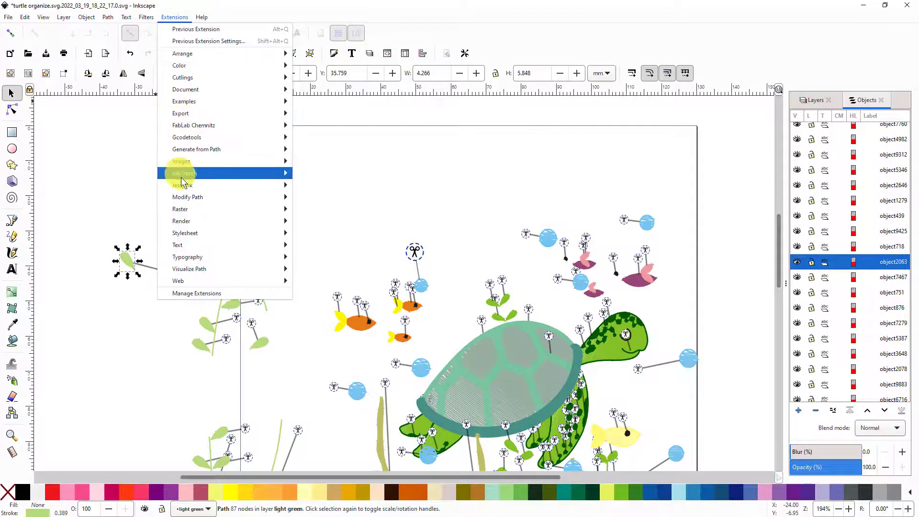
pyautogui.moveTo(182, 173)
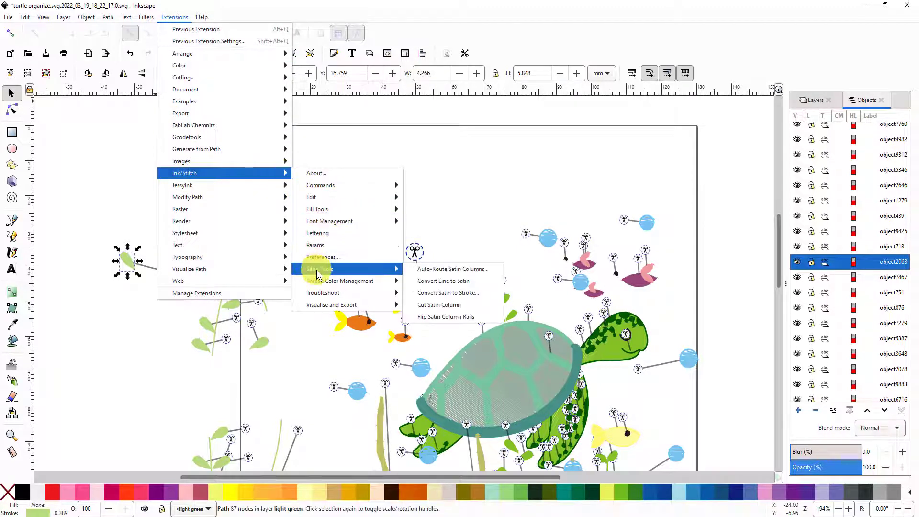
pyautogui.moveTo(328, 295)
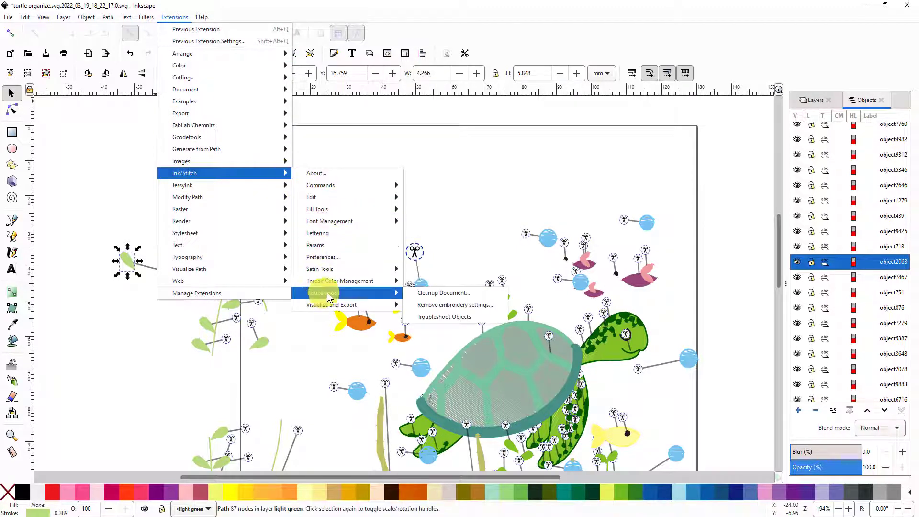
pyautogui.click(453, 305)
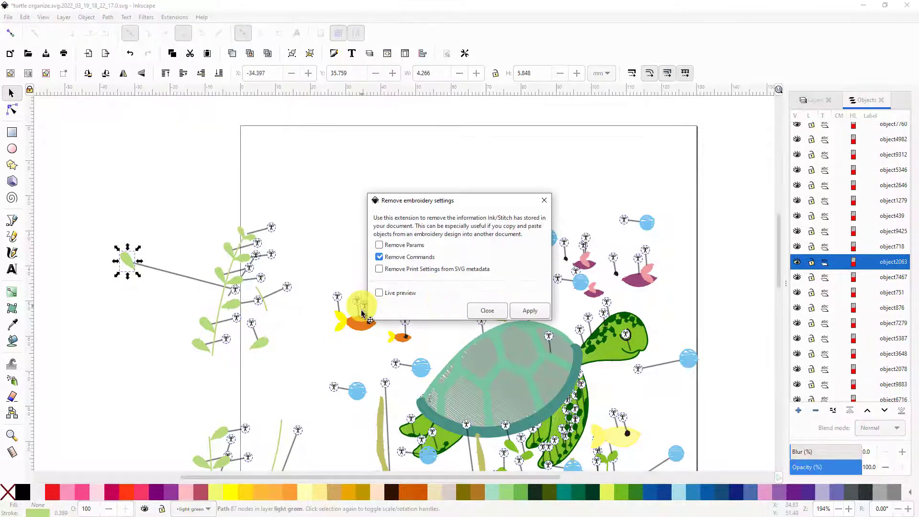
pyautogui.click(532, 312)
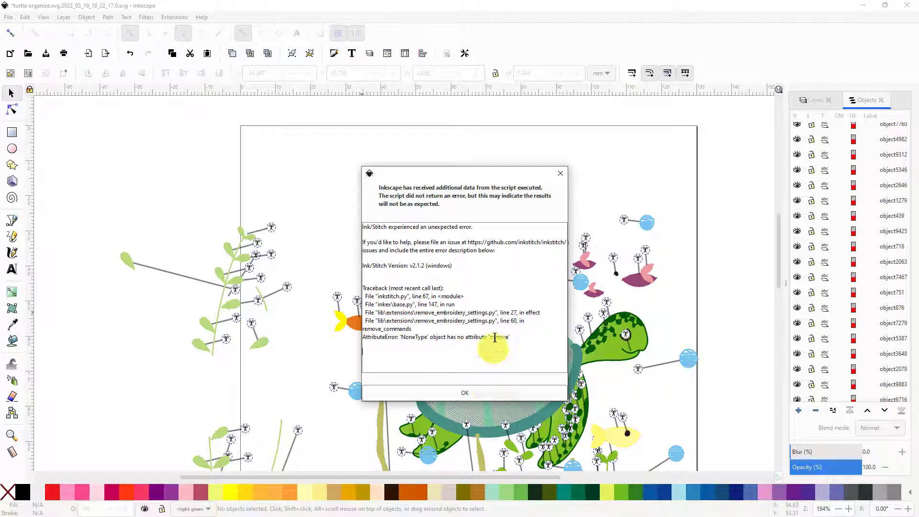
pyautogui.click(464, 392)
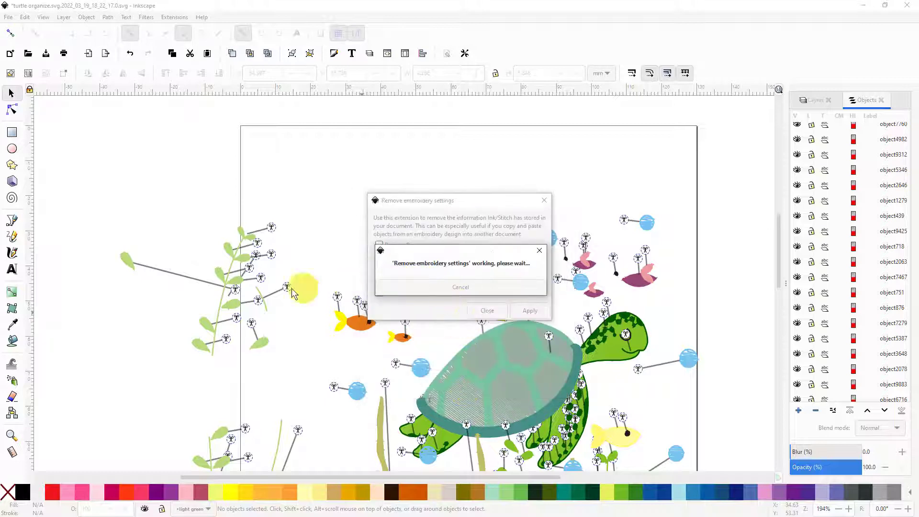
pyautogui.click(159, 280)
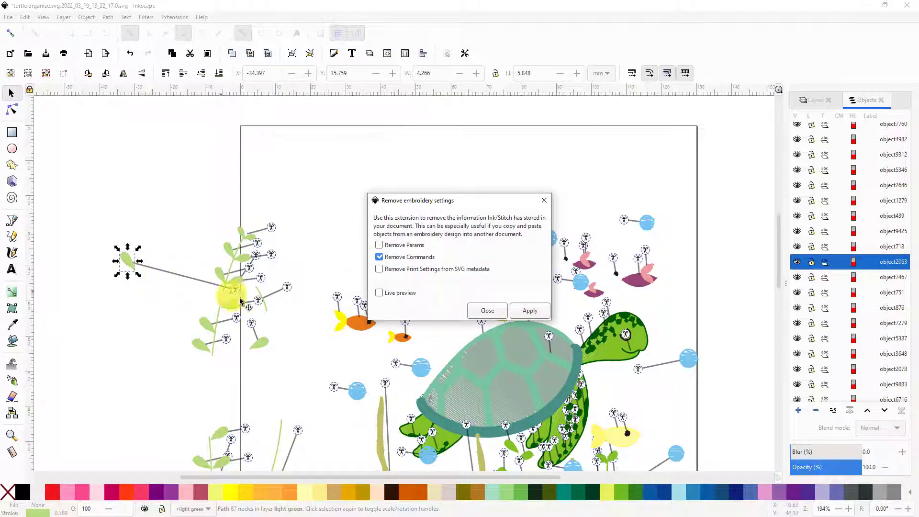
pyautogui.press('Return')
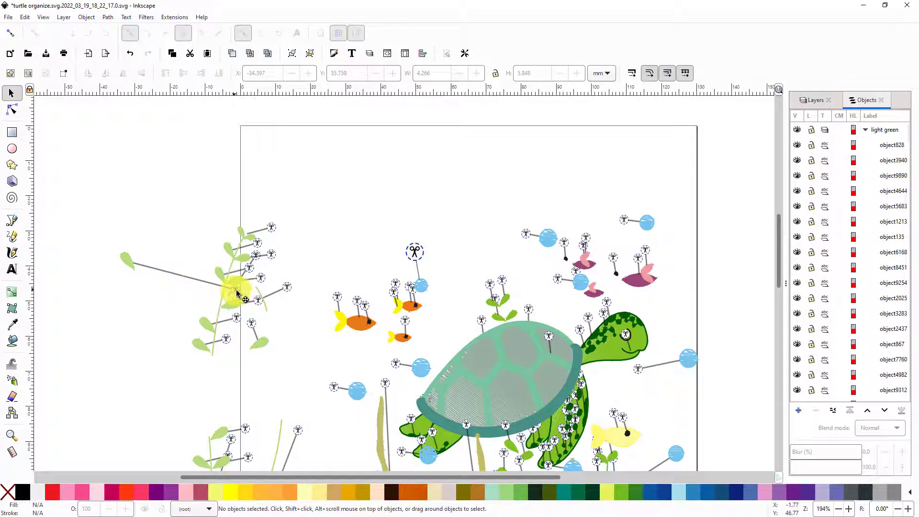
# Step: Move the isolated leaf's trim command symbol out of the plant and beside the leaf, at about X -25.6, Y 32.9 mm
pyautogui.click(236, 293)
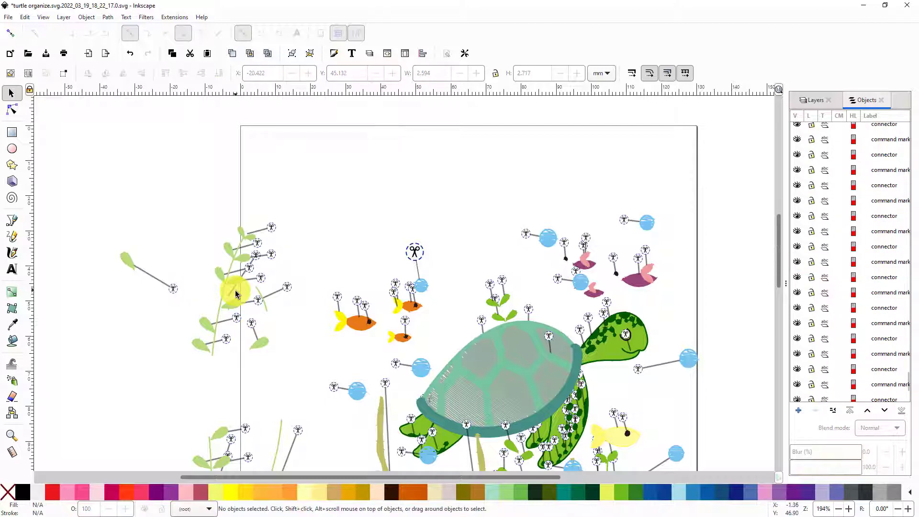
pyautogui.moveTo(237, 292); pyautogui.dragTo(130, 265)
pyautogui.click(173, 293)
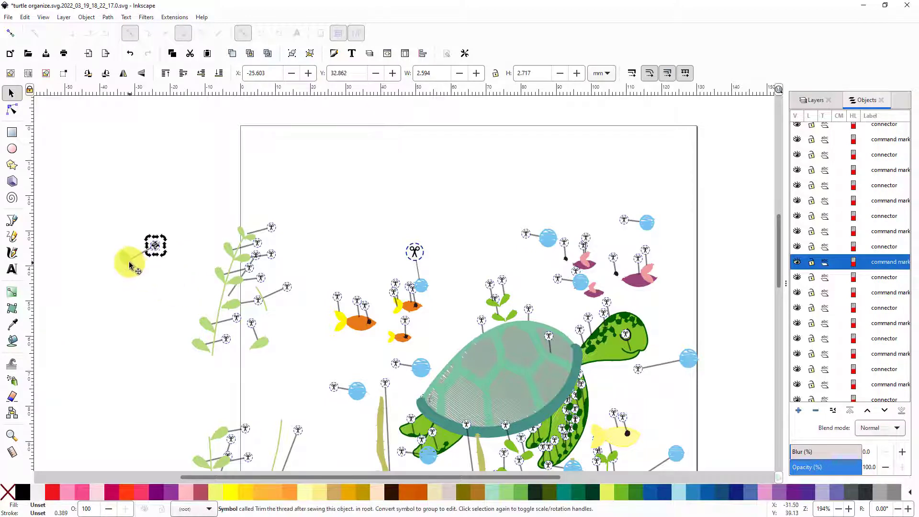
# Step: Try again to remove the commands from leaf object2063 with Remove embroidery settings, with its trim symbol placed beside it
pyautogui.click(127, 265)
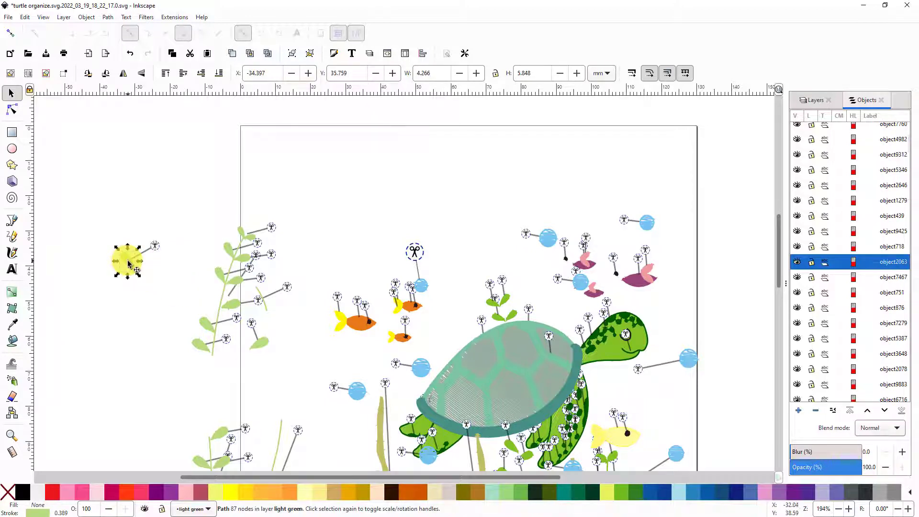
pyautogui.rightClick(128, 238)
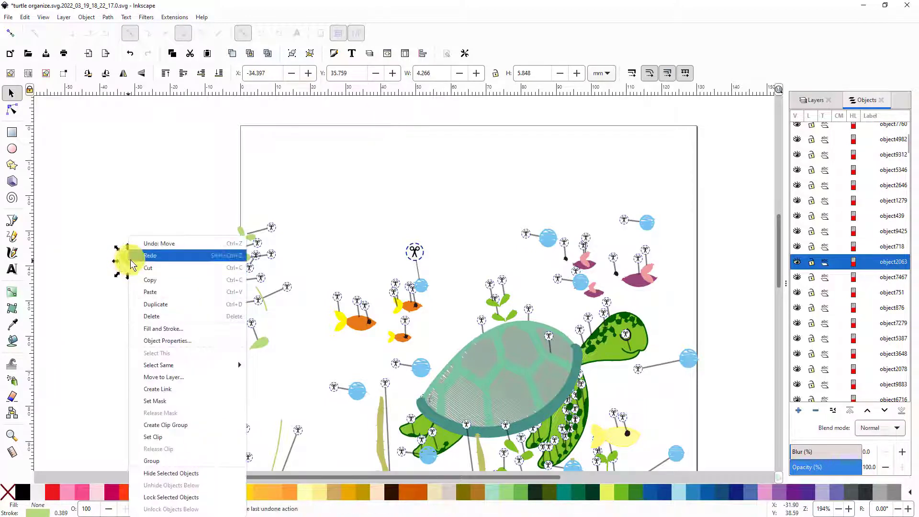
pyautogui.click(158, 254)
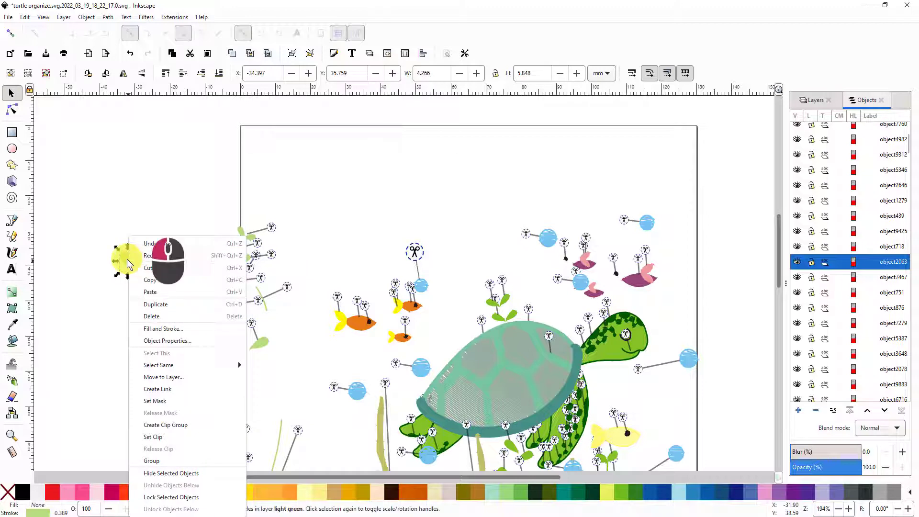
pyautogui.click(174, 17)
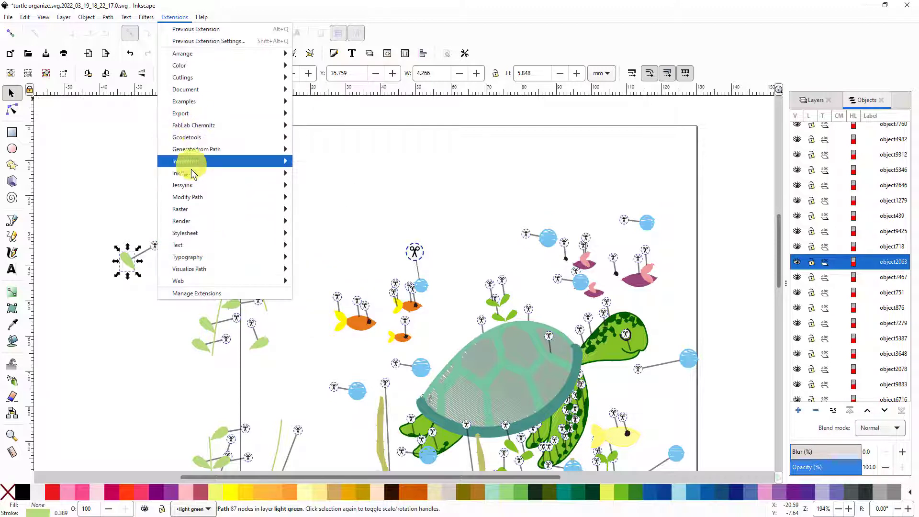
pyautogui.moveTo(191, 172)
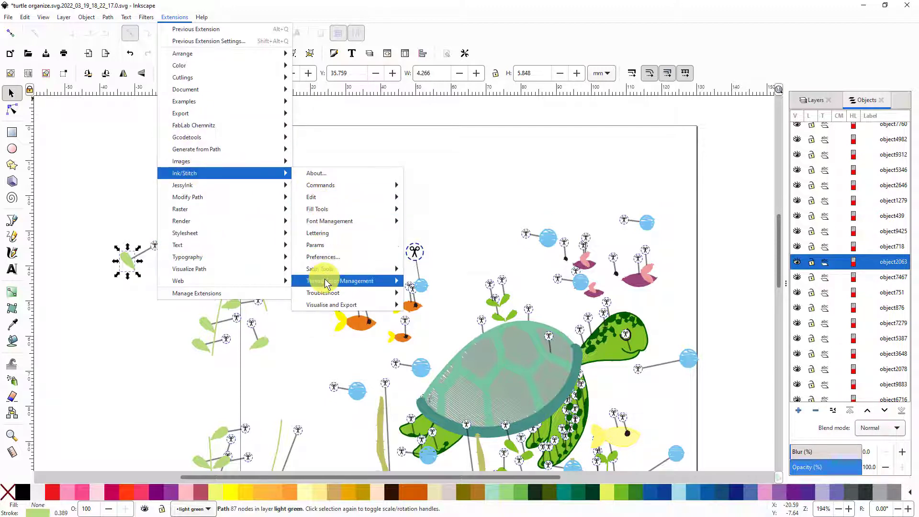
pyautogui.moveTo(326, 299)
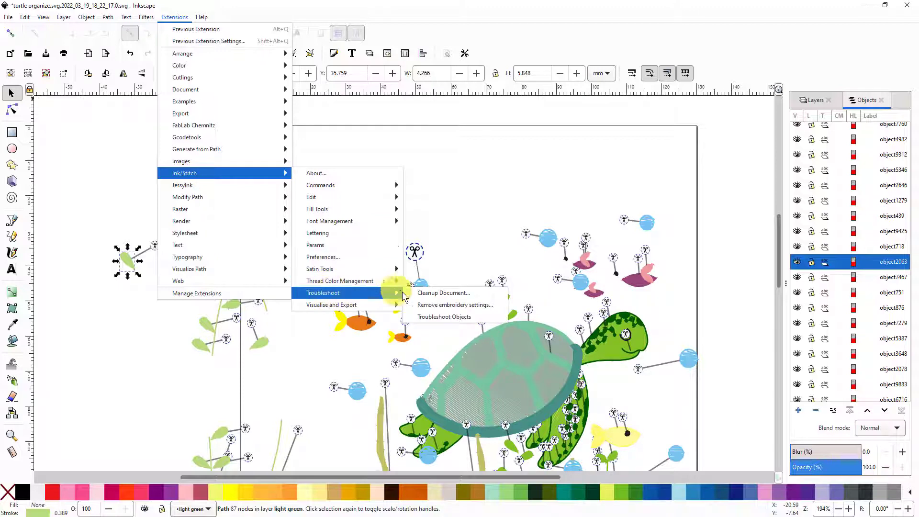
pyautogui.click(438, 305)
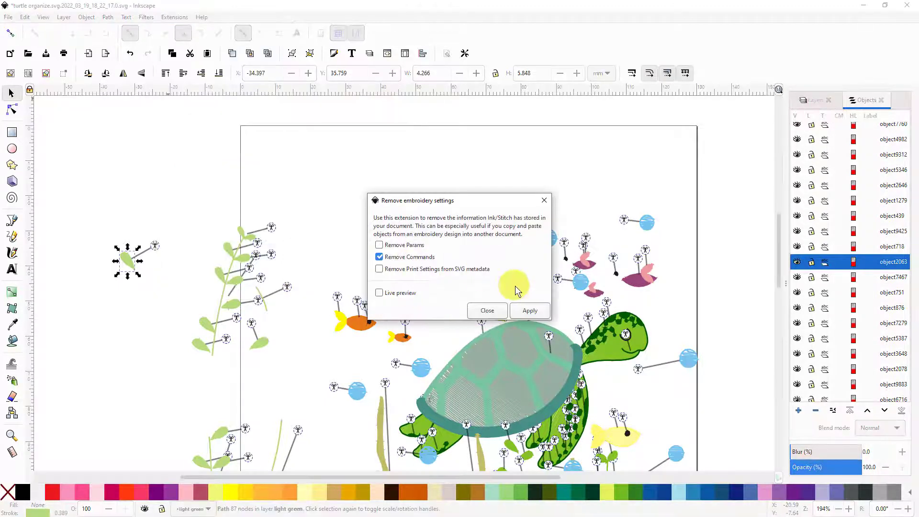
pyautogui.click(531, 312)
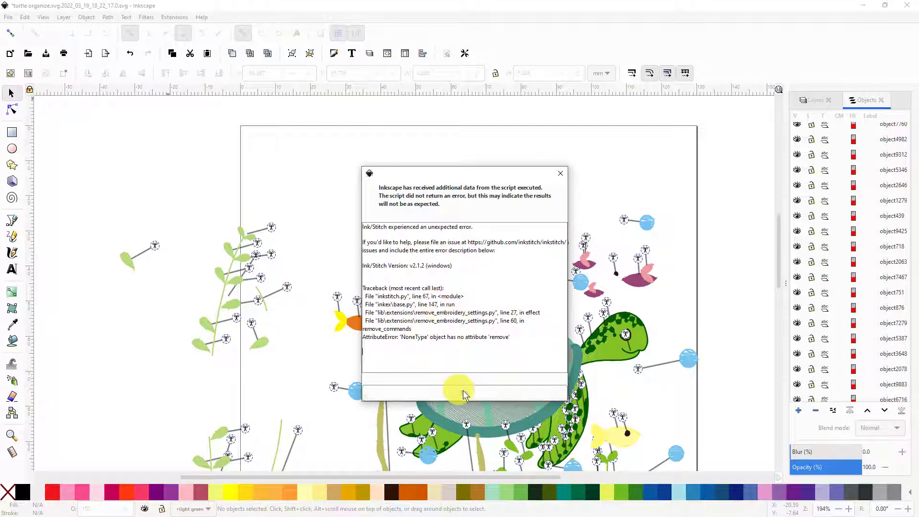
pyautogui.click(465, 393)
pyautogui.click(153, 247)
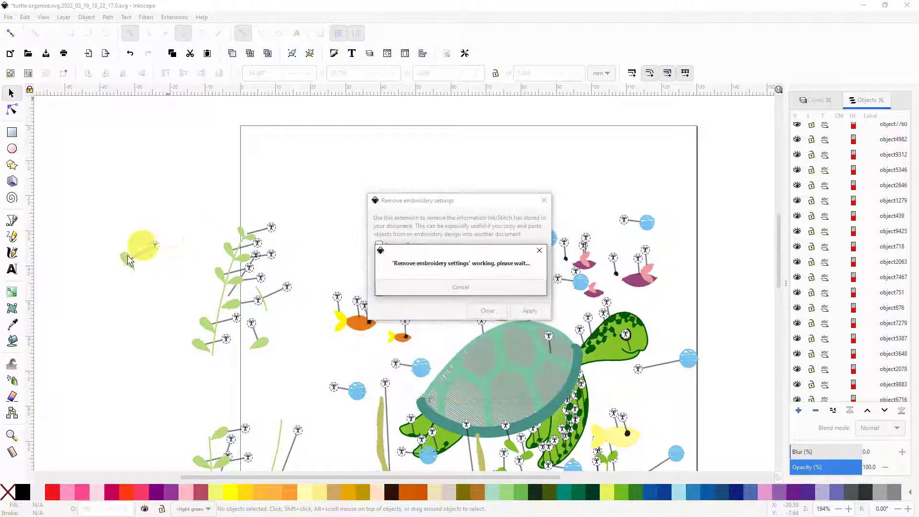
# Step: Delete the isolated leaf's trim command symbol and the connector line that attached it to the leaf
pyautogui.click(155, 247)
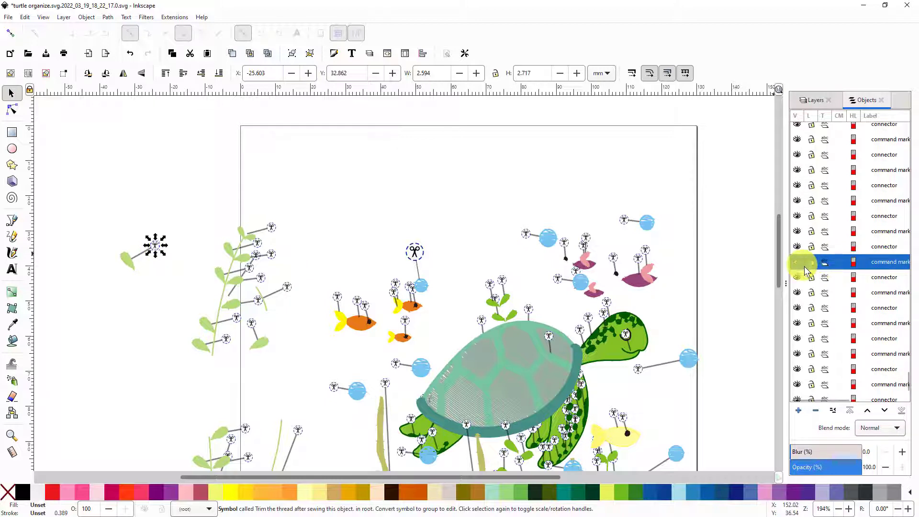
pyautogui.rightClick(835, 262)
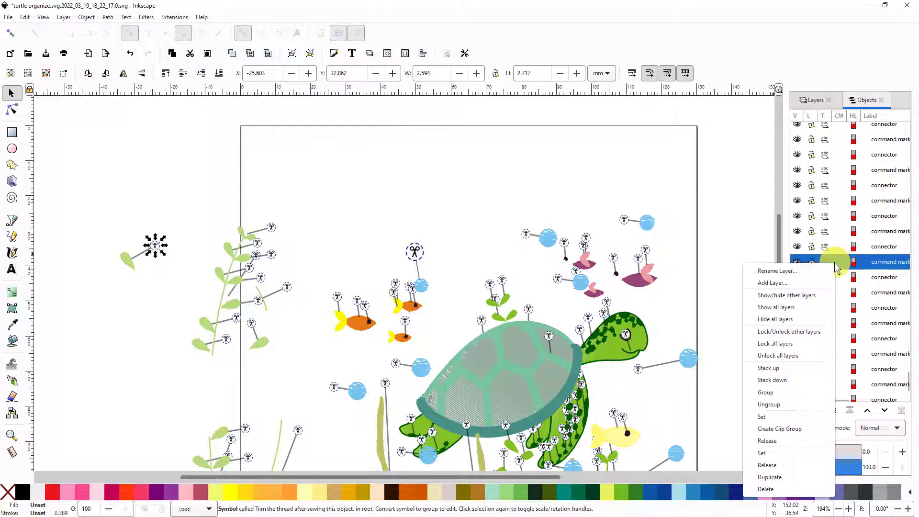
pyautogui.click(771, 498)
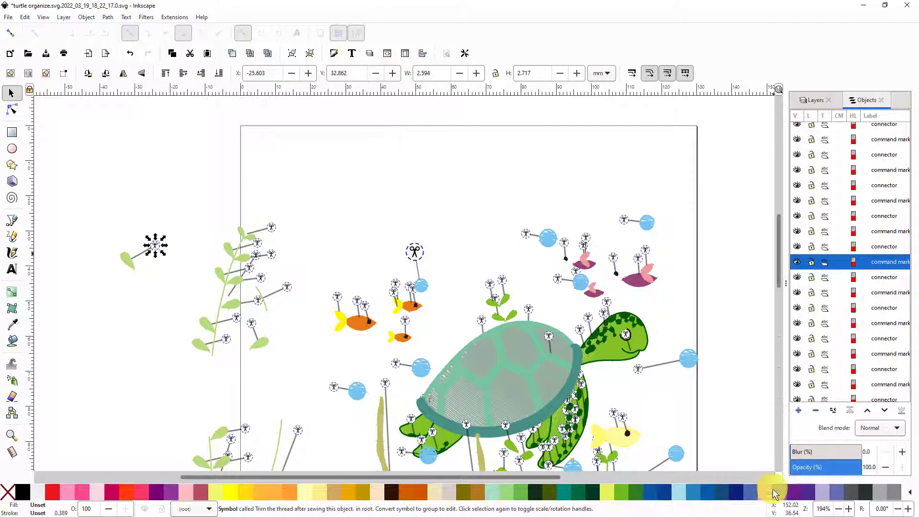
pyautogui.click(218, 204)
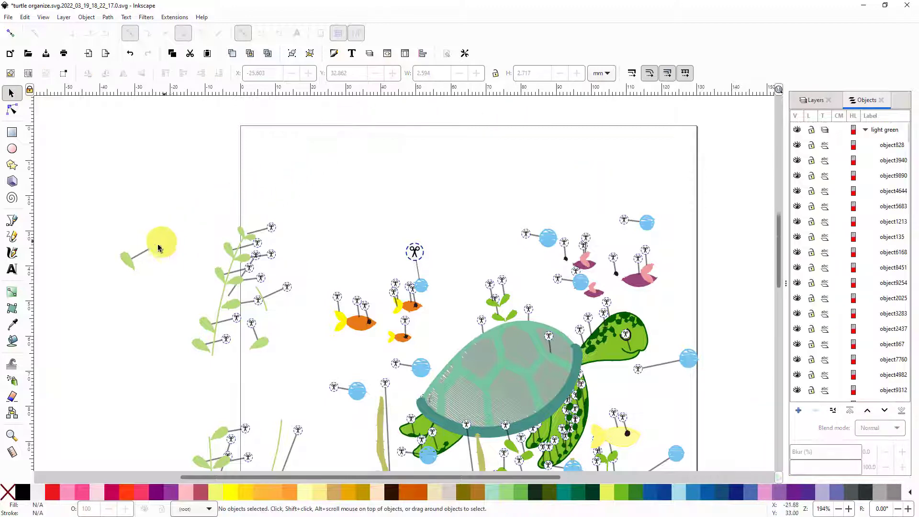
pyautogui.click(149, 251)
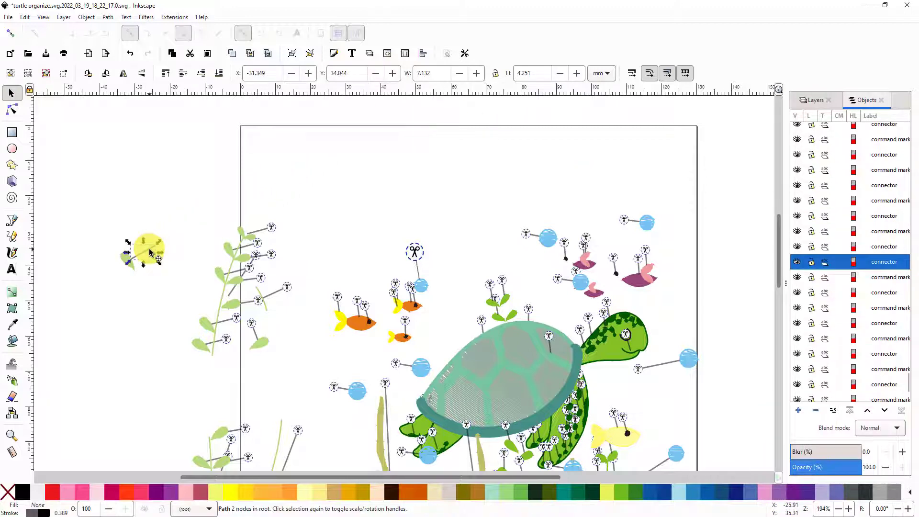
pyautogui.rightClick(150, 251)
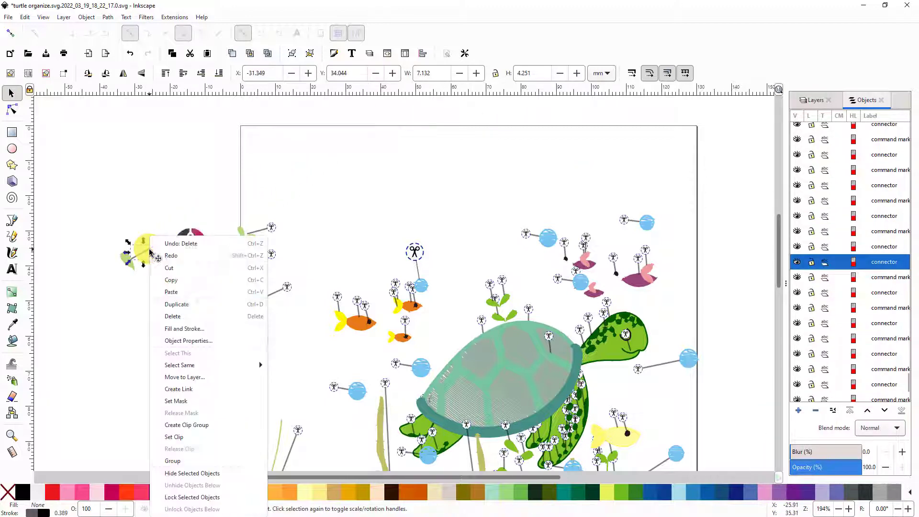
pyautogui.click(175, 318)
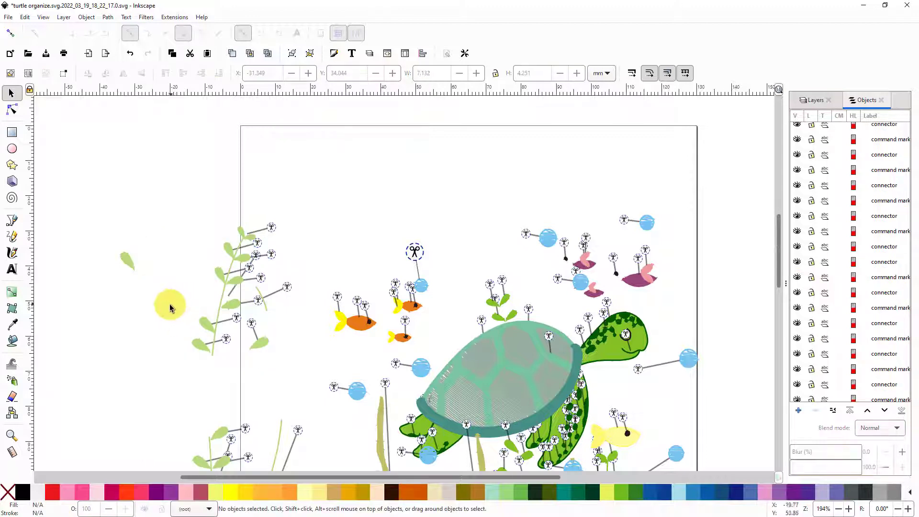
# Step: Move the isolated leaf object2063 closer to the plant, to about X -22.7, Y 51.4 mm
pyautogui.click(125, 261)
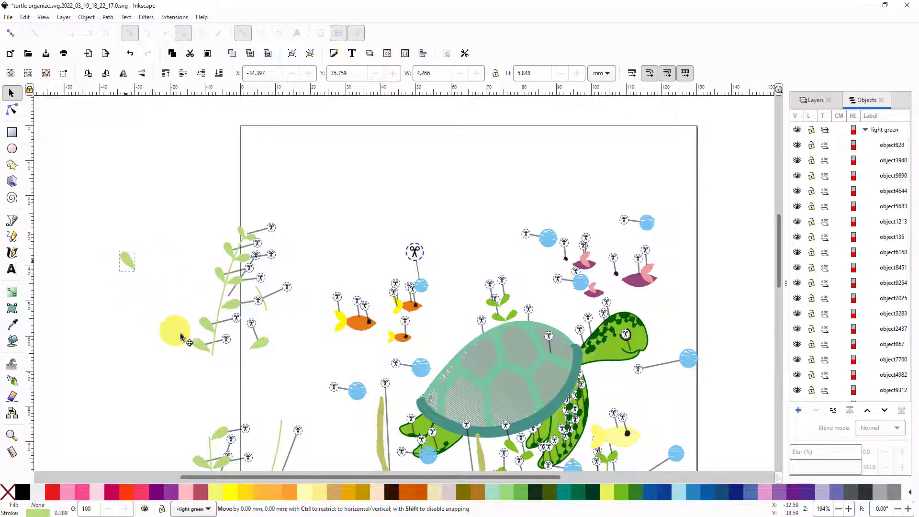
pyautogui.moveTo(183, 335); pyautogui.dragTo(187, 338)
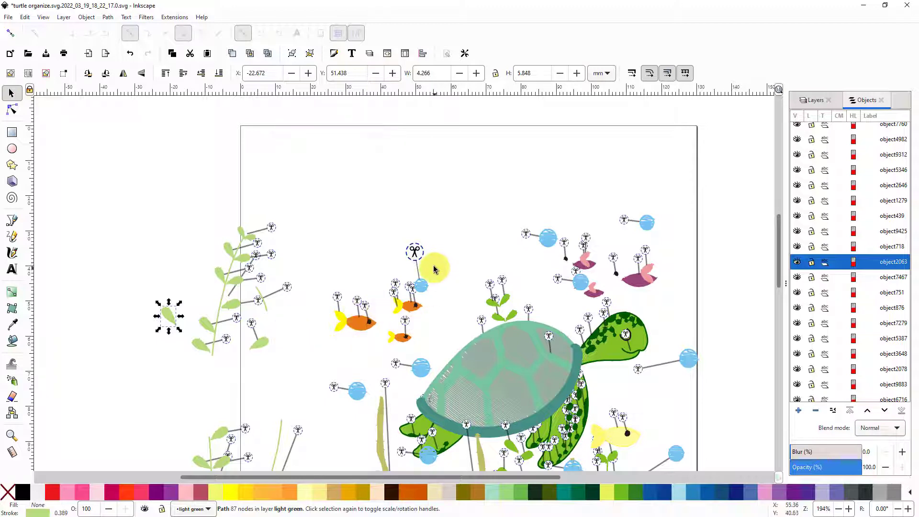
pyautogui.keyDown('ctrl'); pyautogui.scroll(-3, 437, 253); pyautogui.keyUp('ctrl')
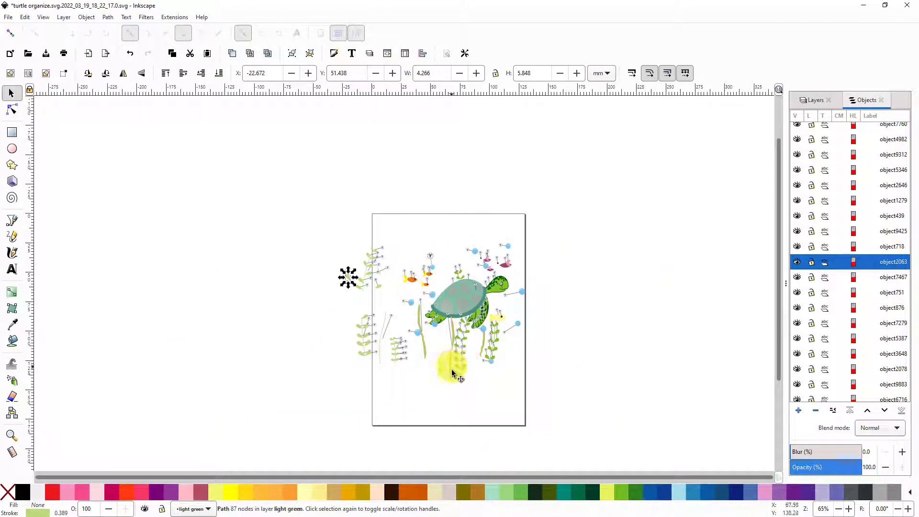
pyautogui.keyDown('ctrl'); pyautogui.scroll(3, 457, 352); pyautogui.keyUp('ctrl')
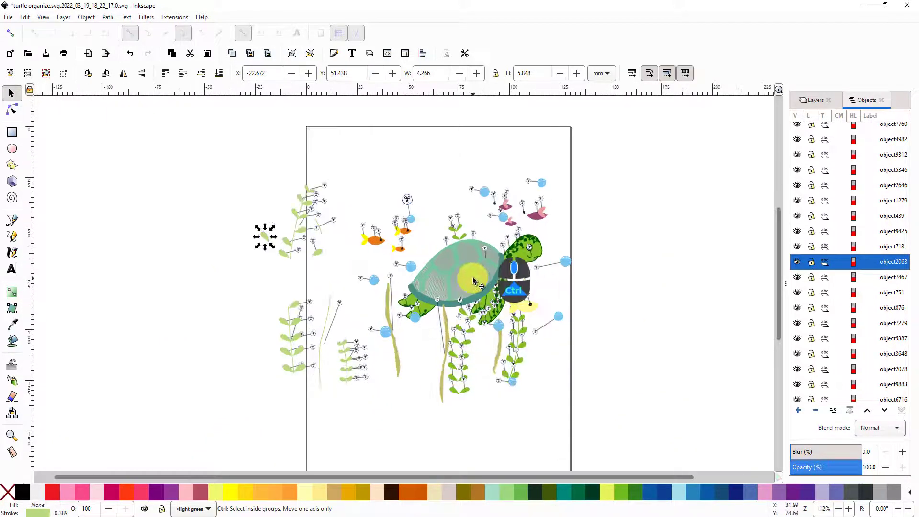
pyautogui.keyDown('ctrl'); pyautogui.scroll(1, 473, 280); pyautogui.keyUp('ctrl')
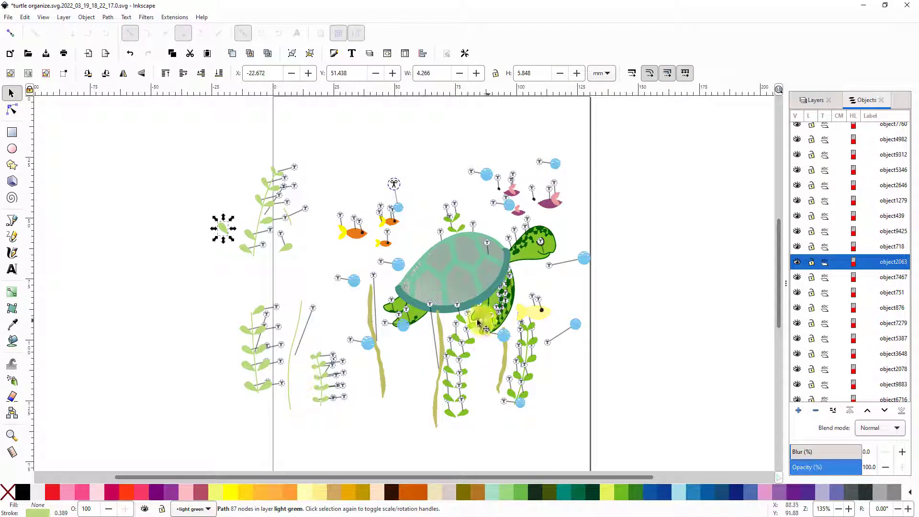